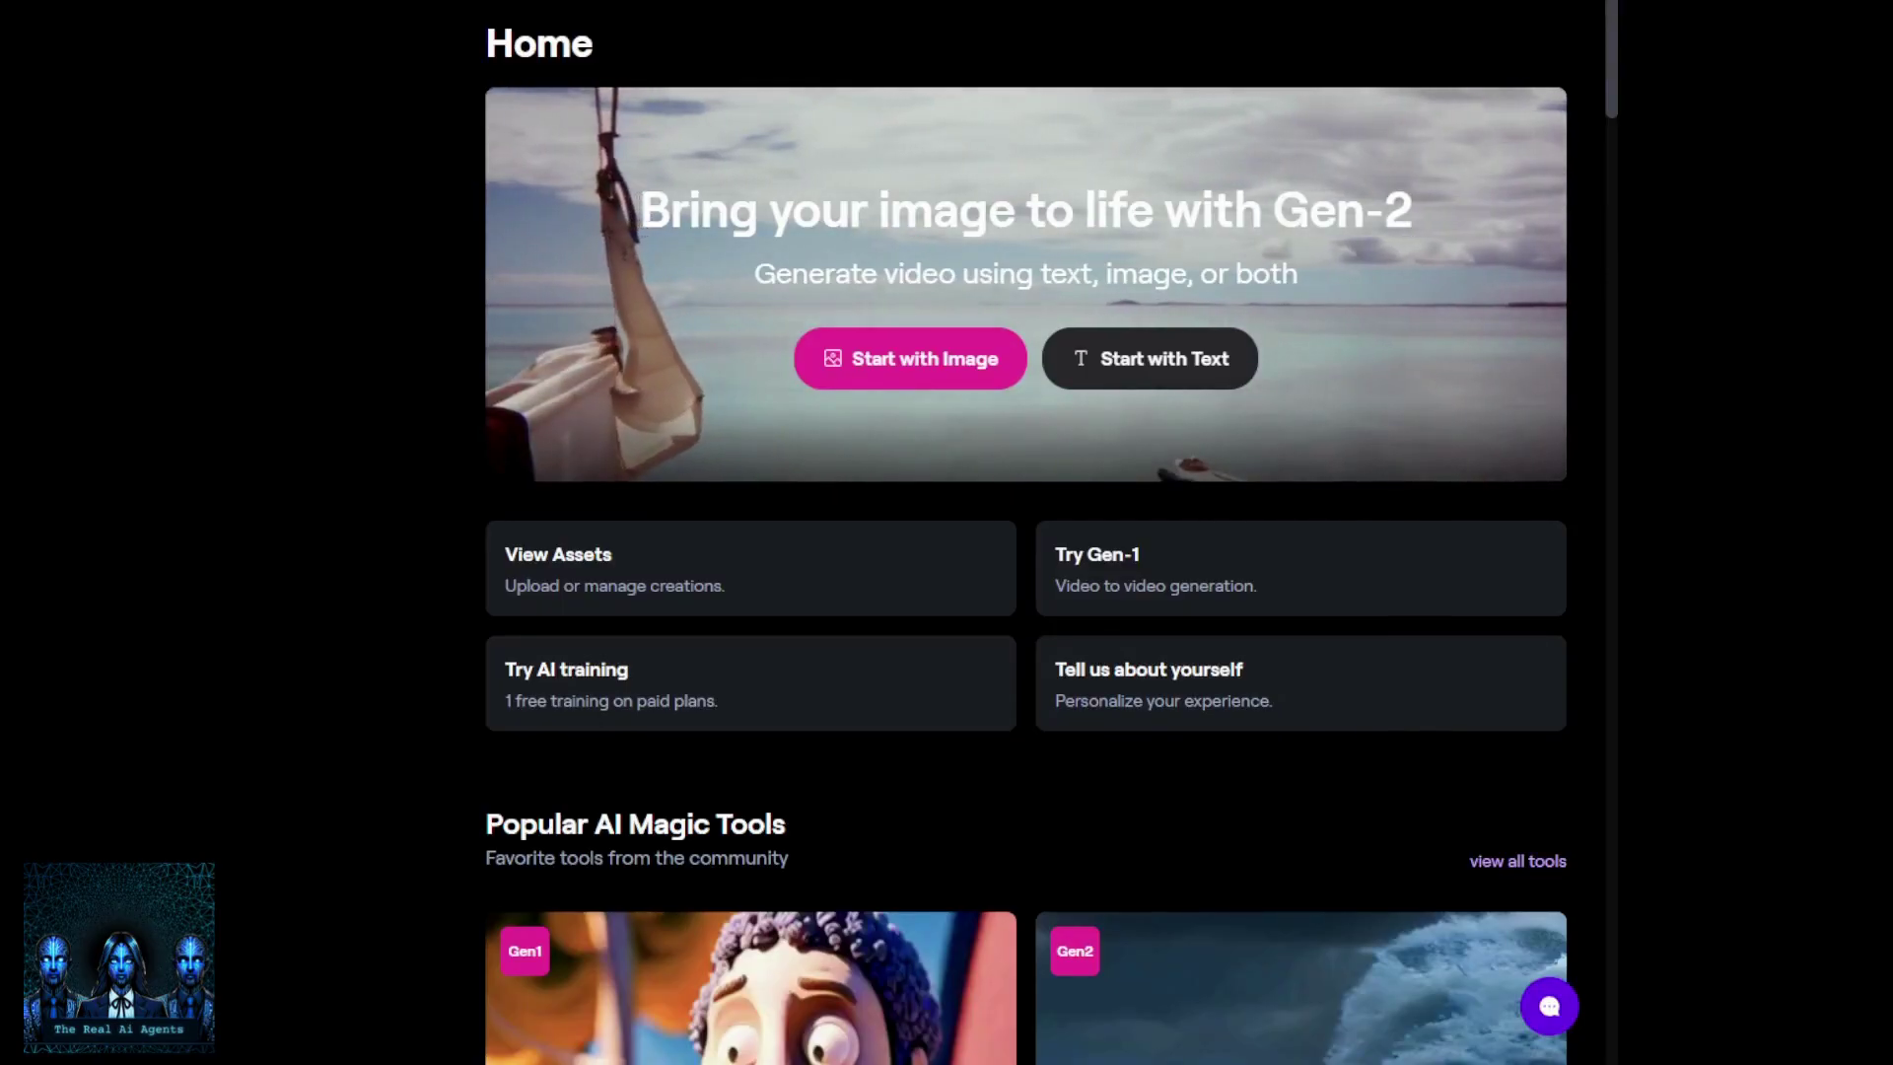
Paste the rocket-launch prompt into a new Gen-2 text prompt and remove its leading space
left_click(1154, 363)
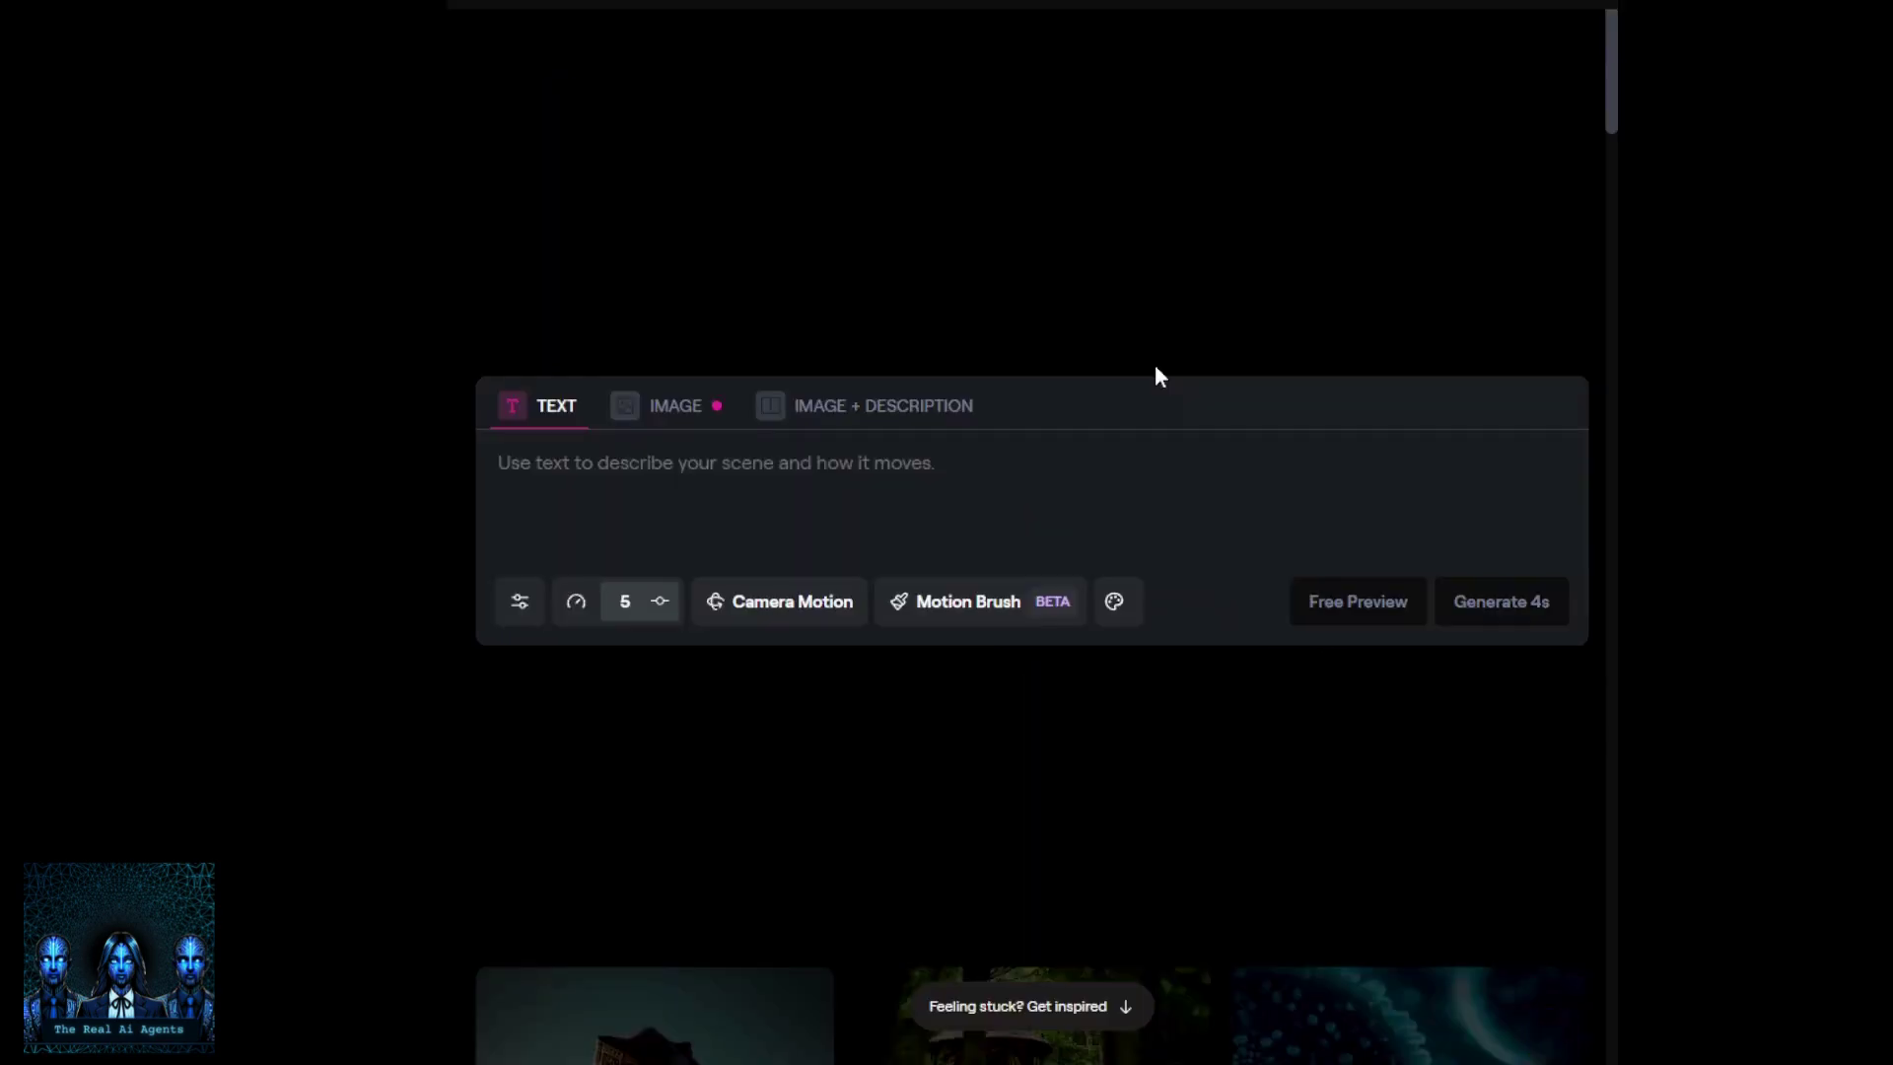
left_click(535, 464)
type("Animate a rocket ship launching upwards with intense speed. Start with a close-up of engines igniting, then zoom out to show the rocket piercing through dense clouds, leaving a trail of smoke and fire. Emphasize the rapid ascent and the dramatic break through the cloud layer.")
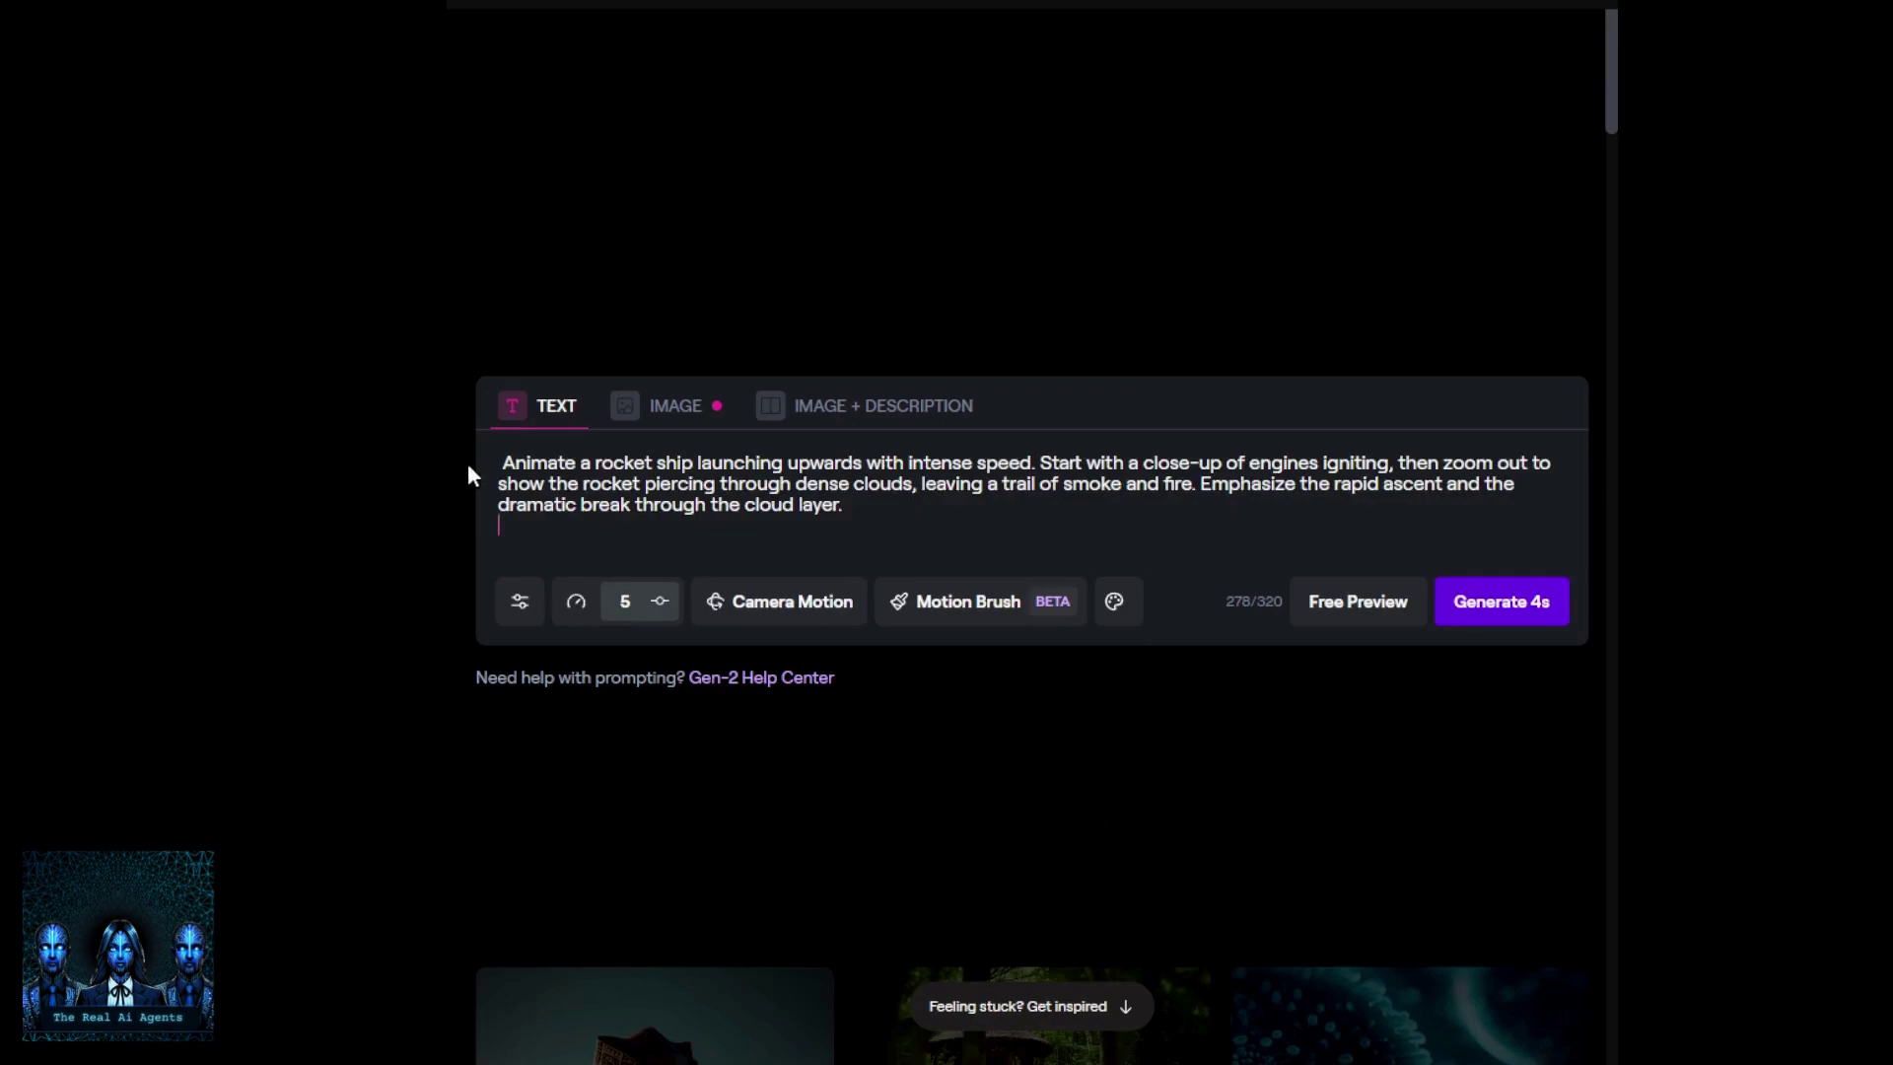
left_click(503, 468)
key("BackSpace")
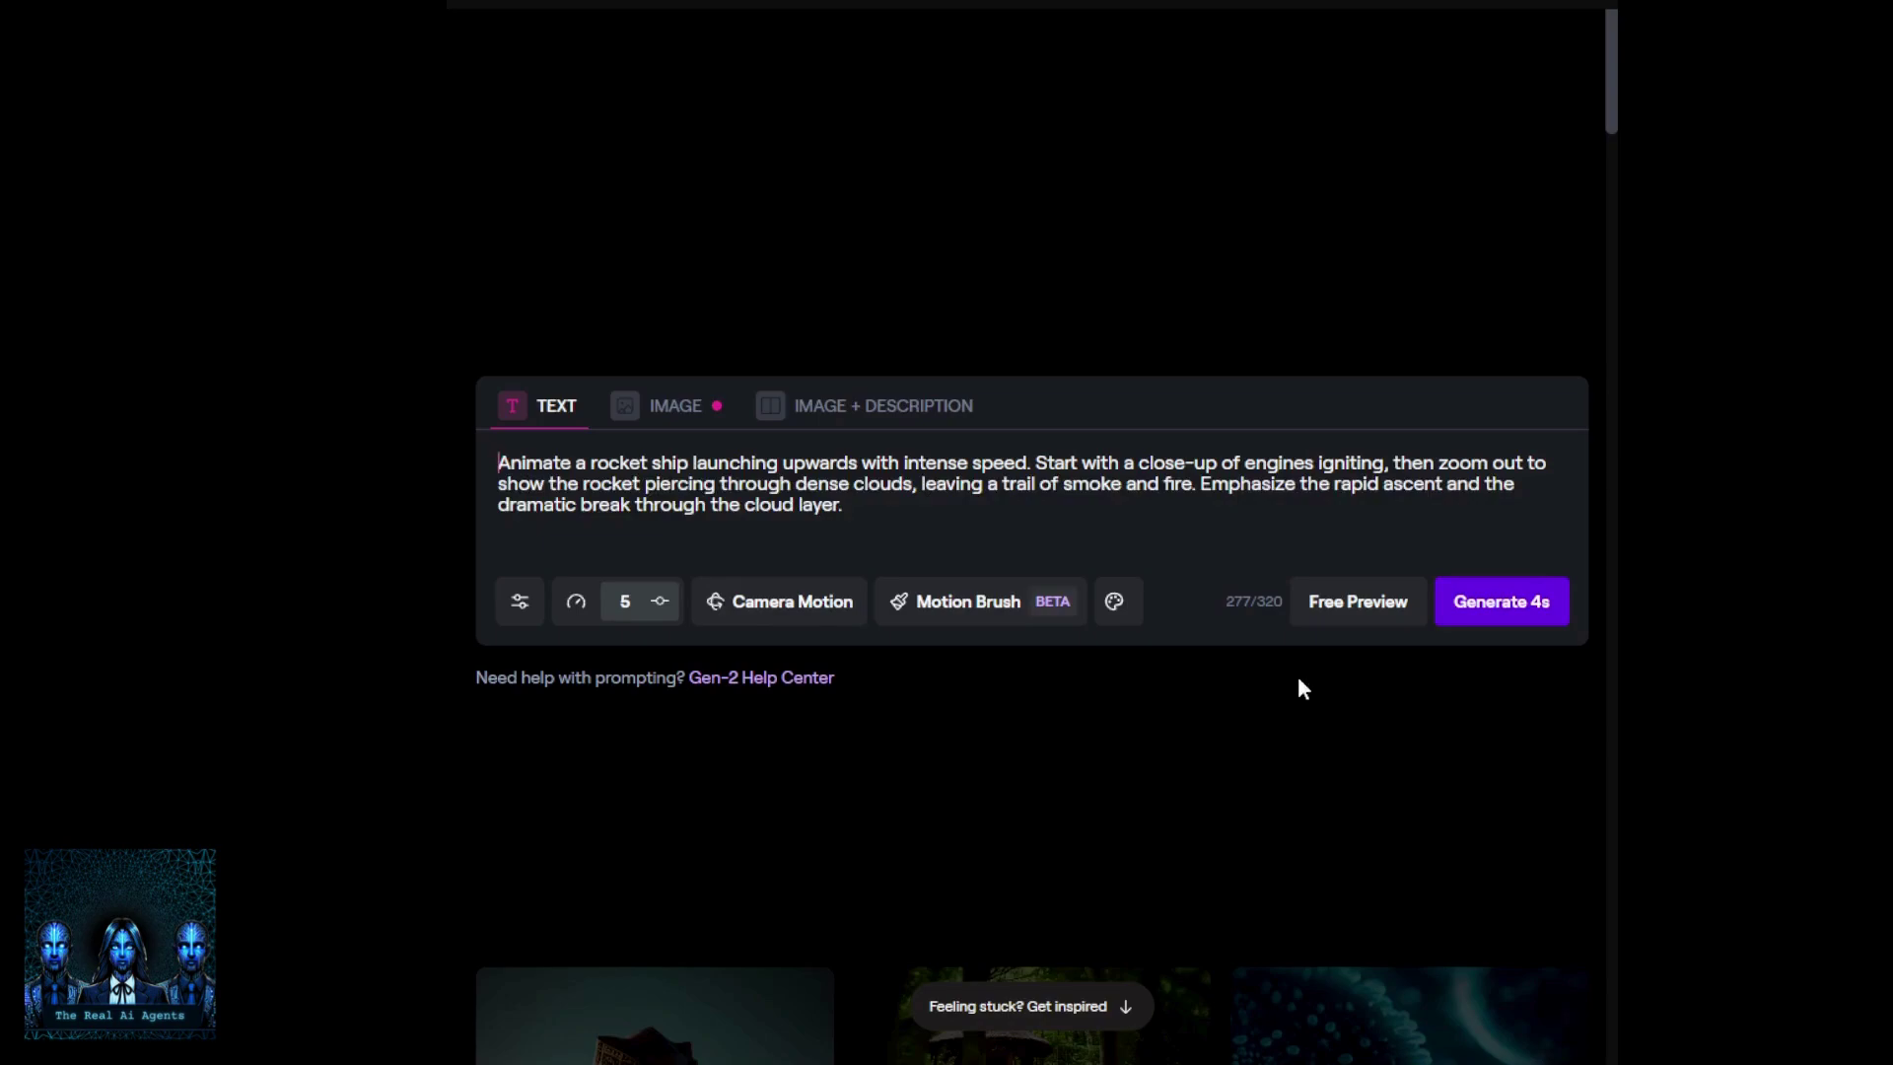
Generate free preview stills from the rocket prompt and browse them
left_click(1348, 603)
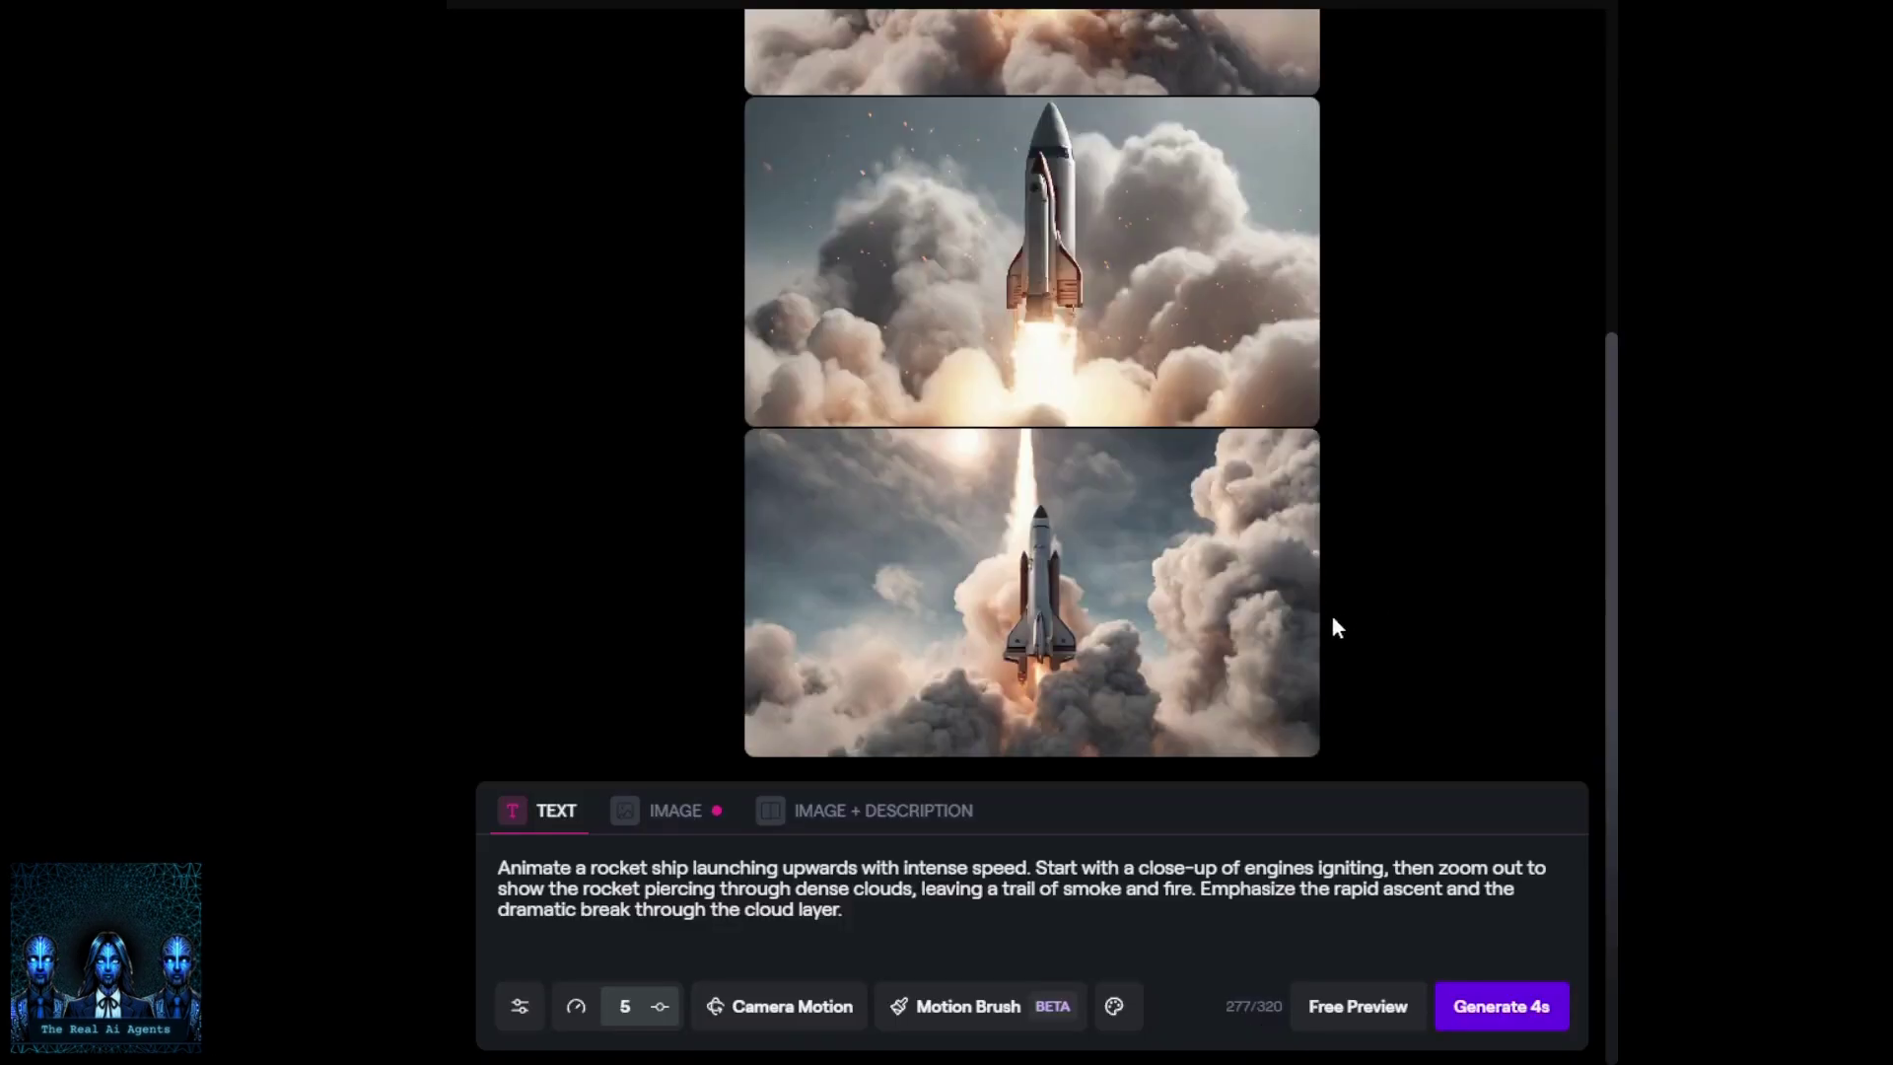
mouse_move(1066, 619)
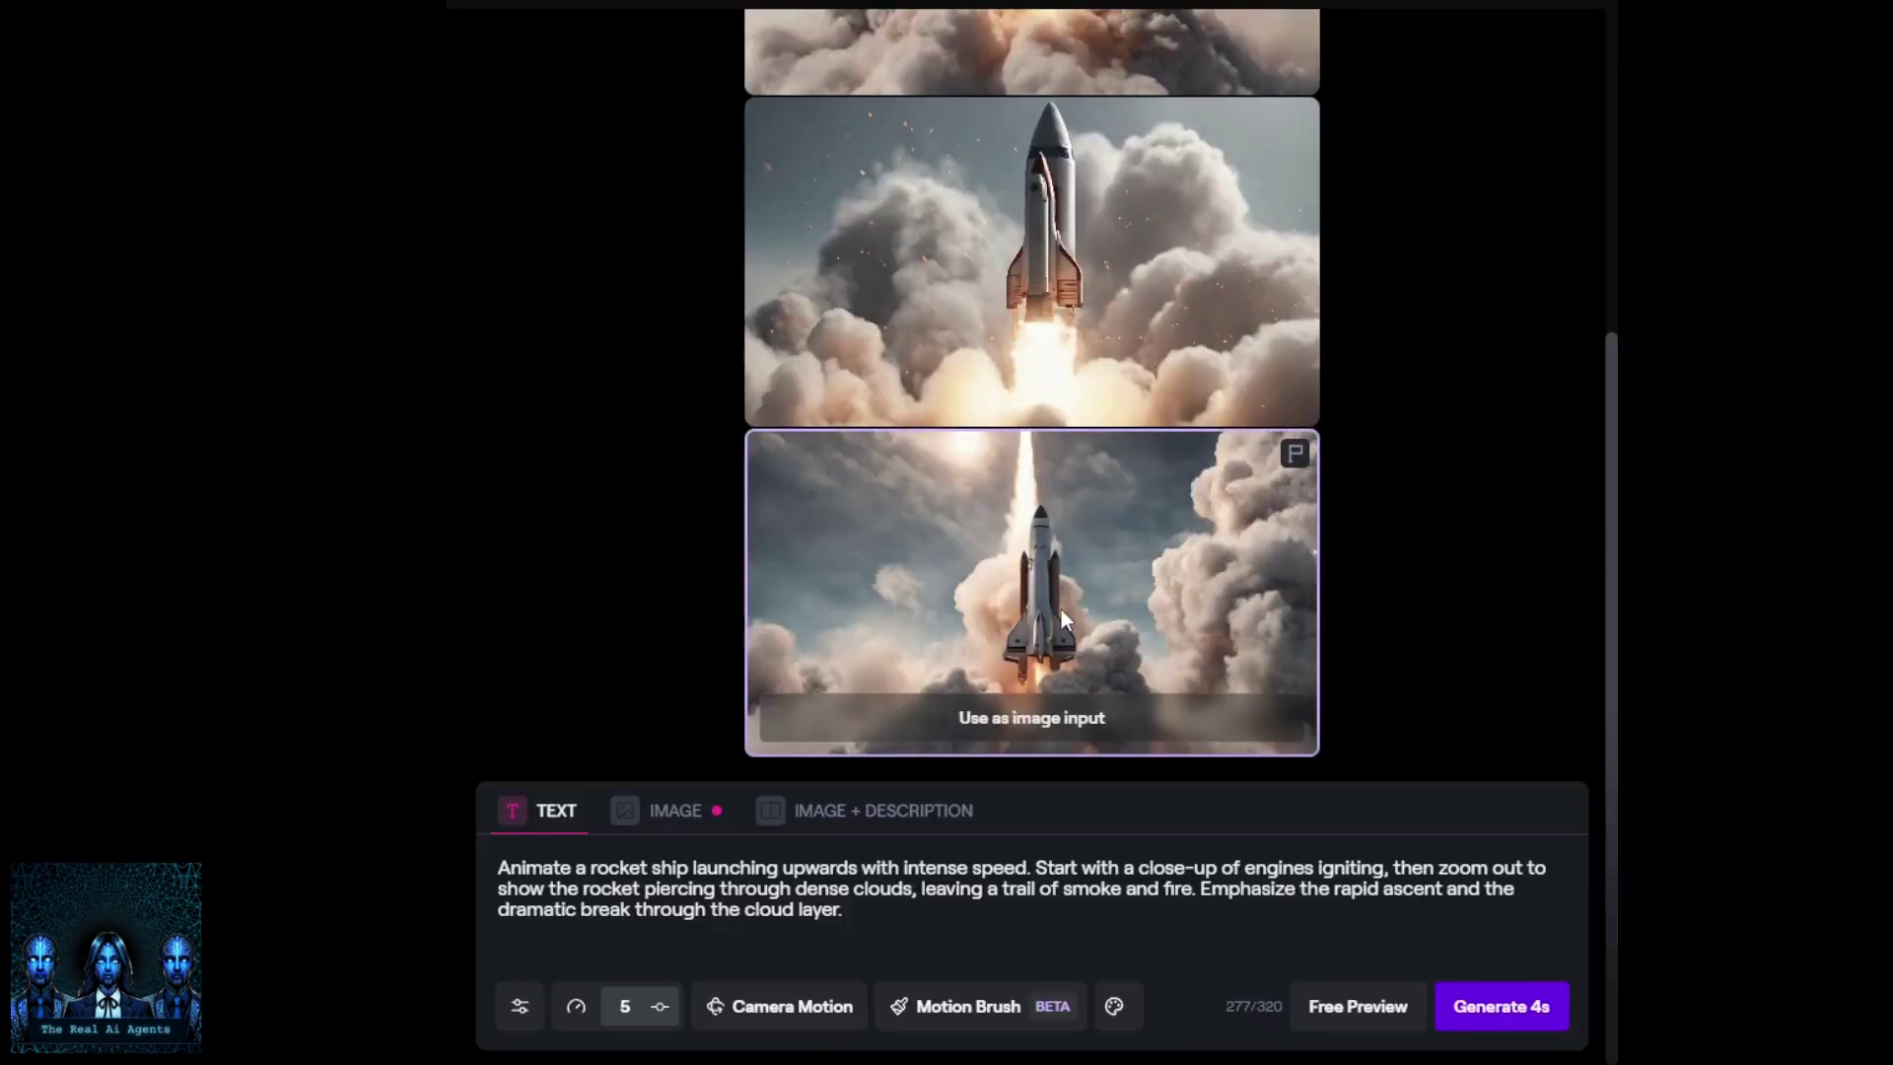
scroll(1469, 522, "up", 5)
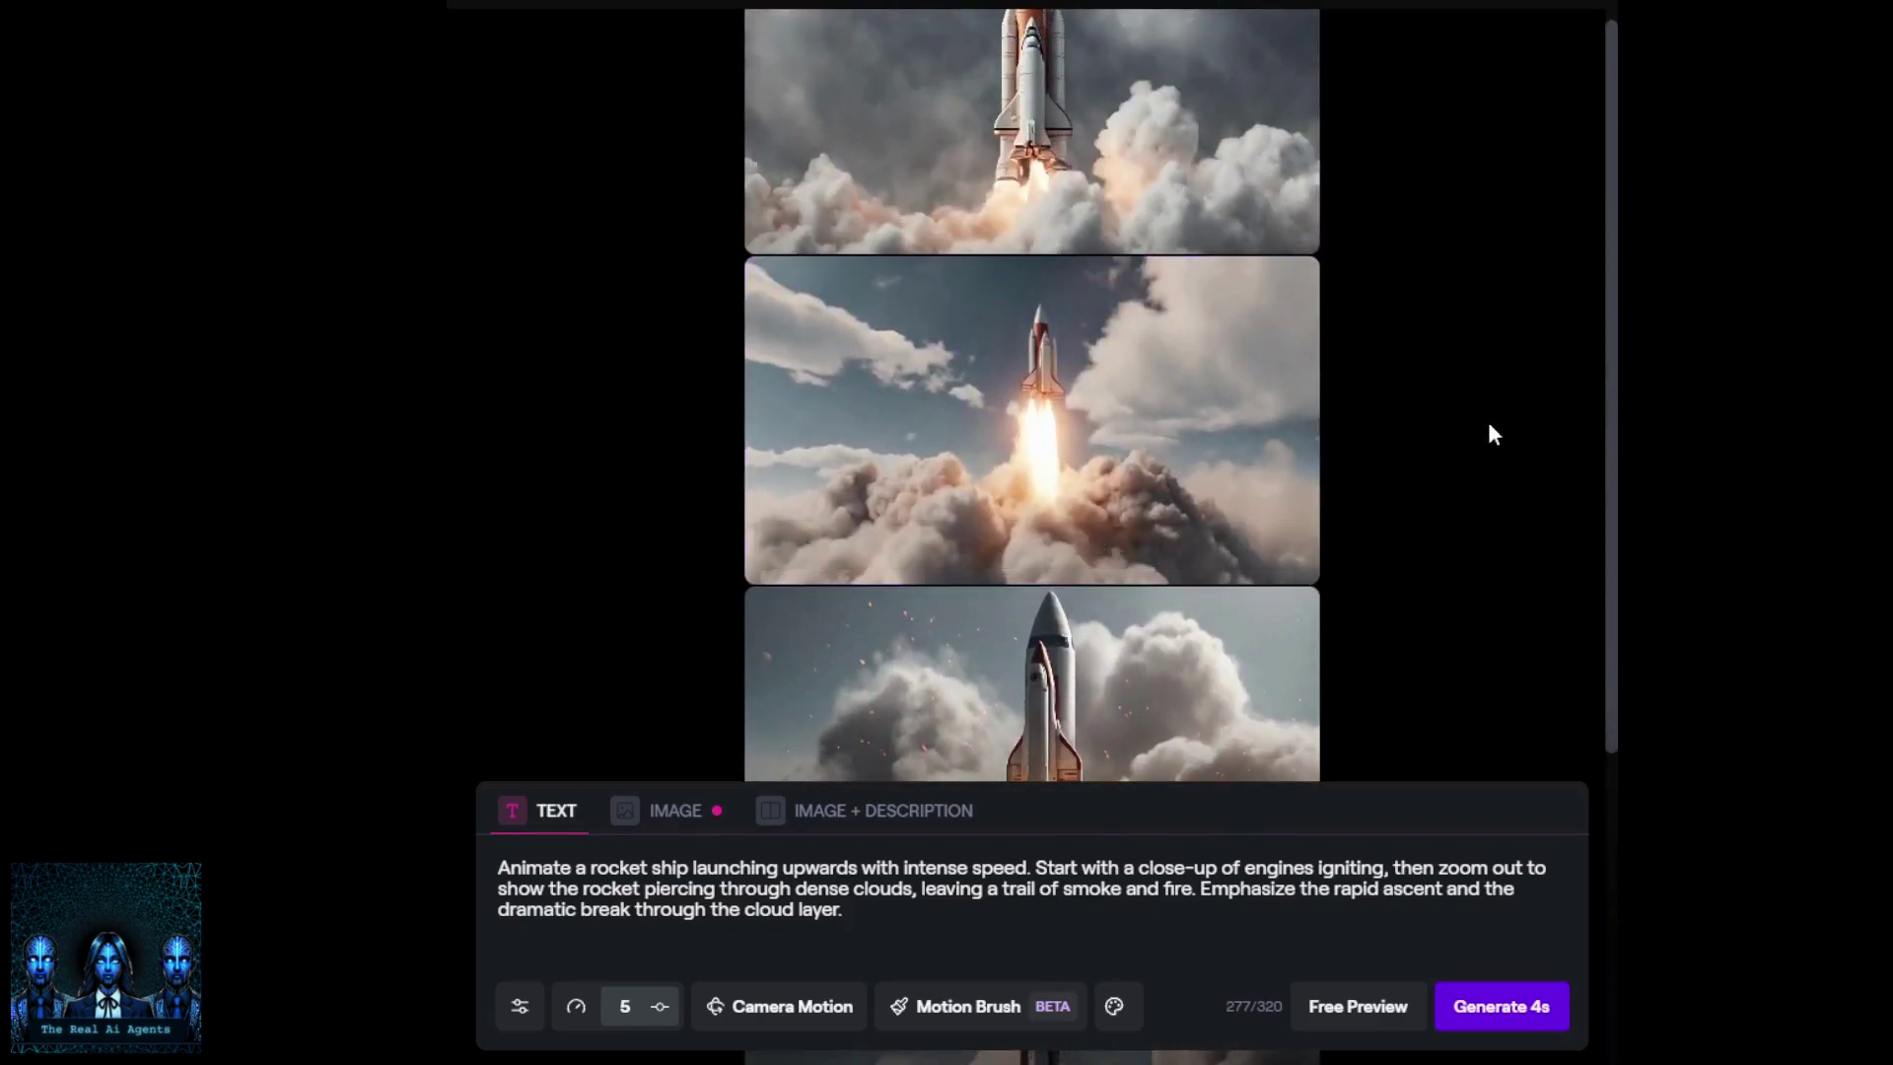
scroll(1488, 422, "up", 2)
scroll(1488, 422, "down", 5)
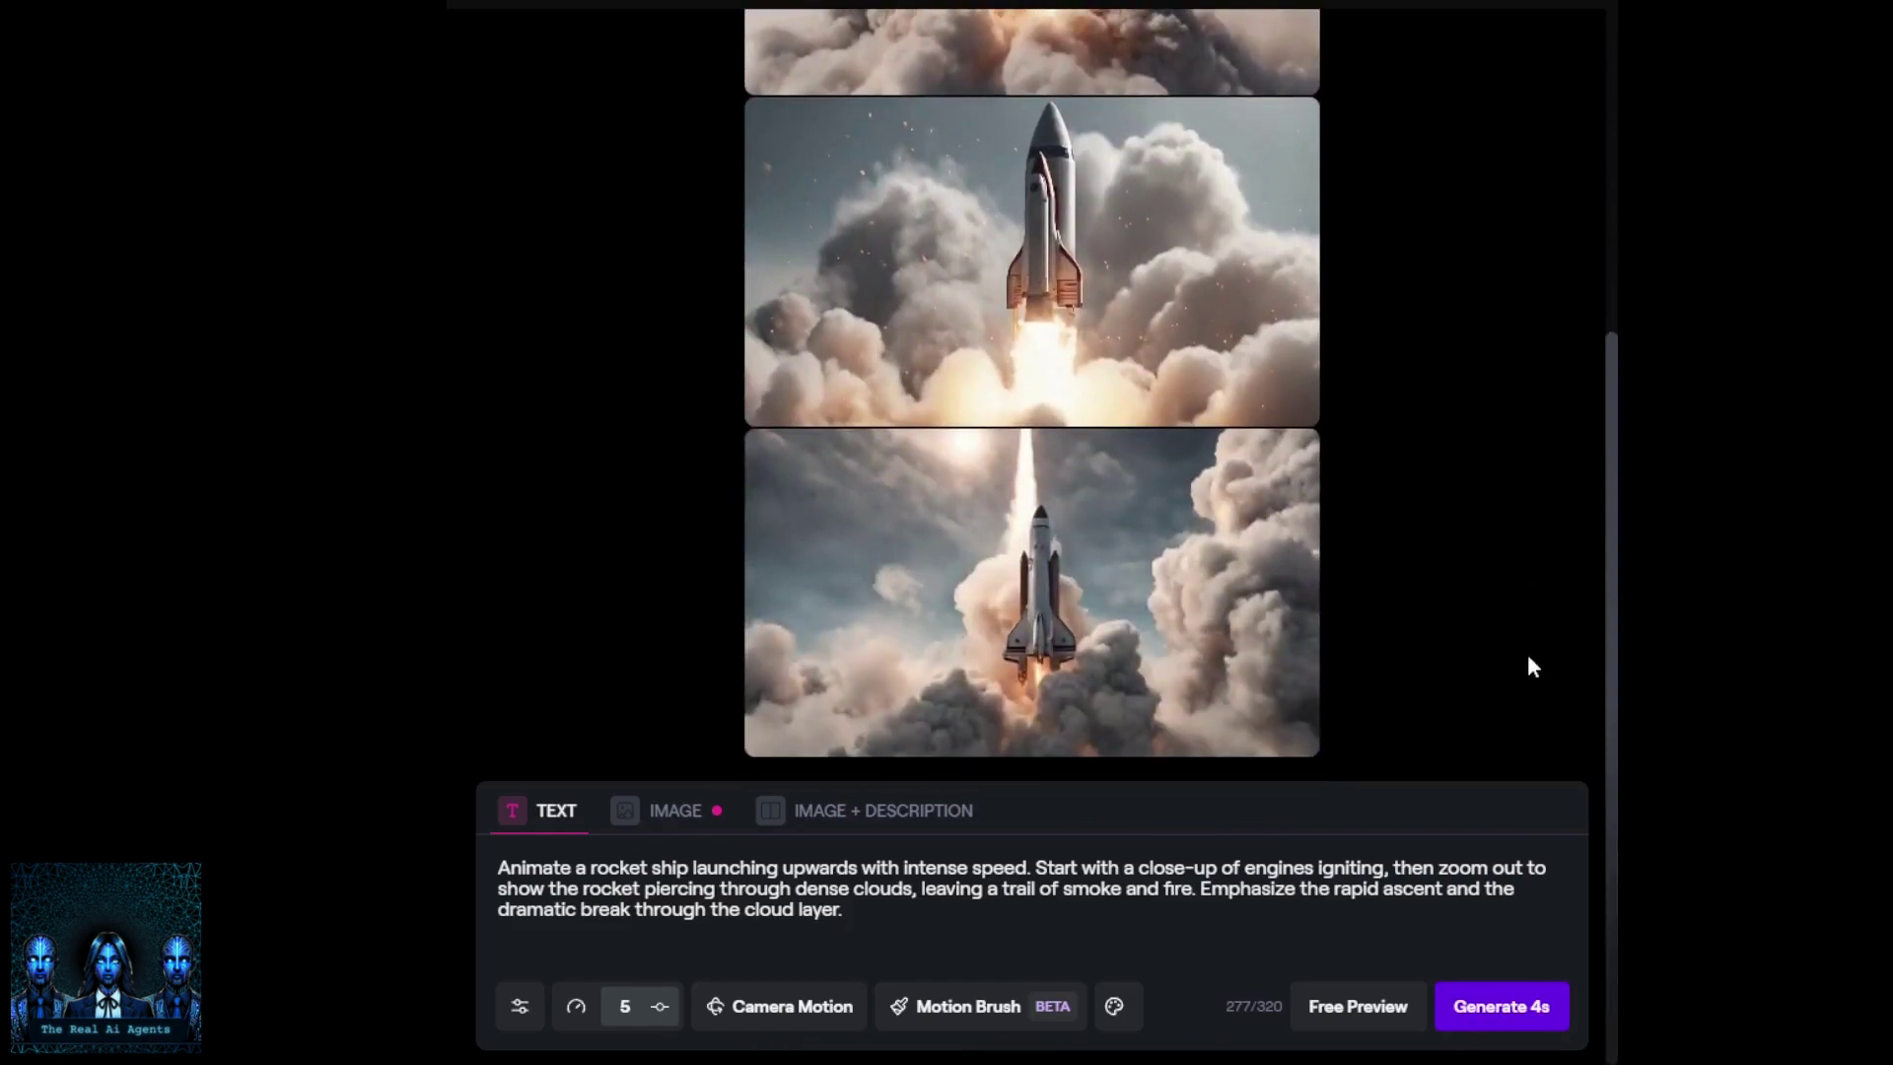
Make the bottom rocket-rising-from-smoke still the image input and start a 4-second video
mouse_move(1252, 632)
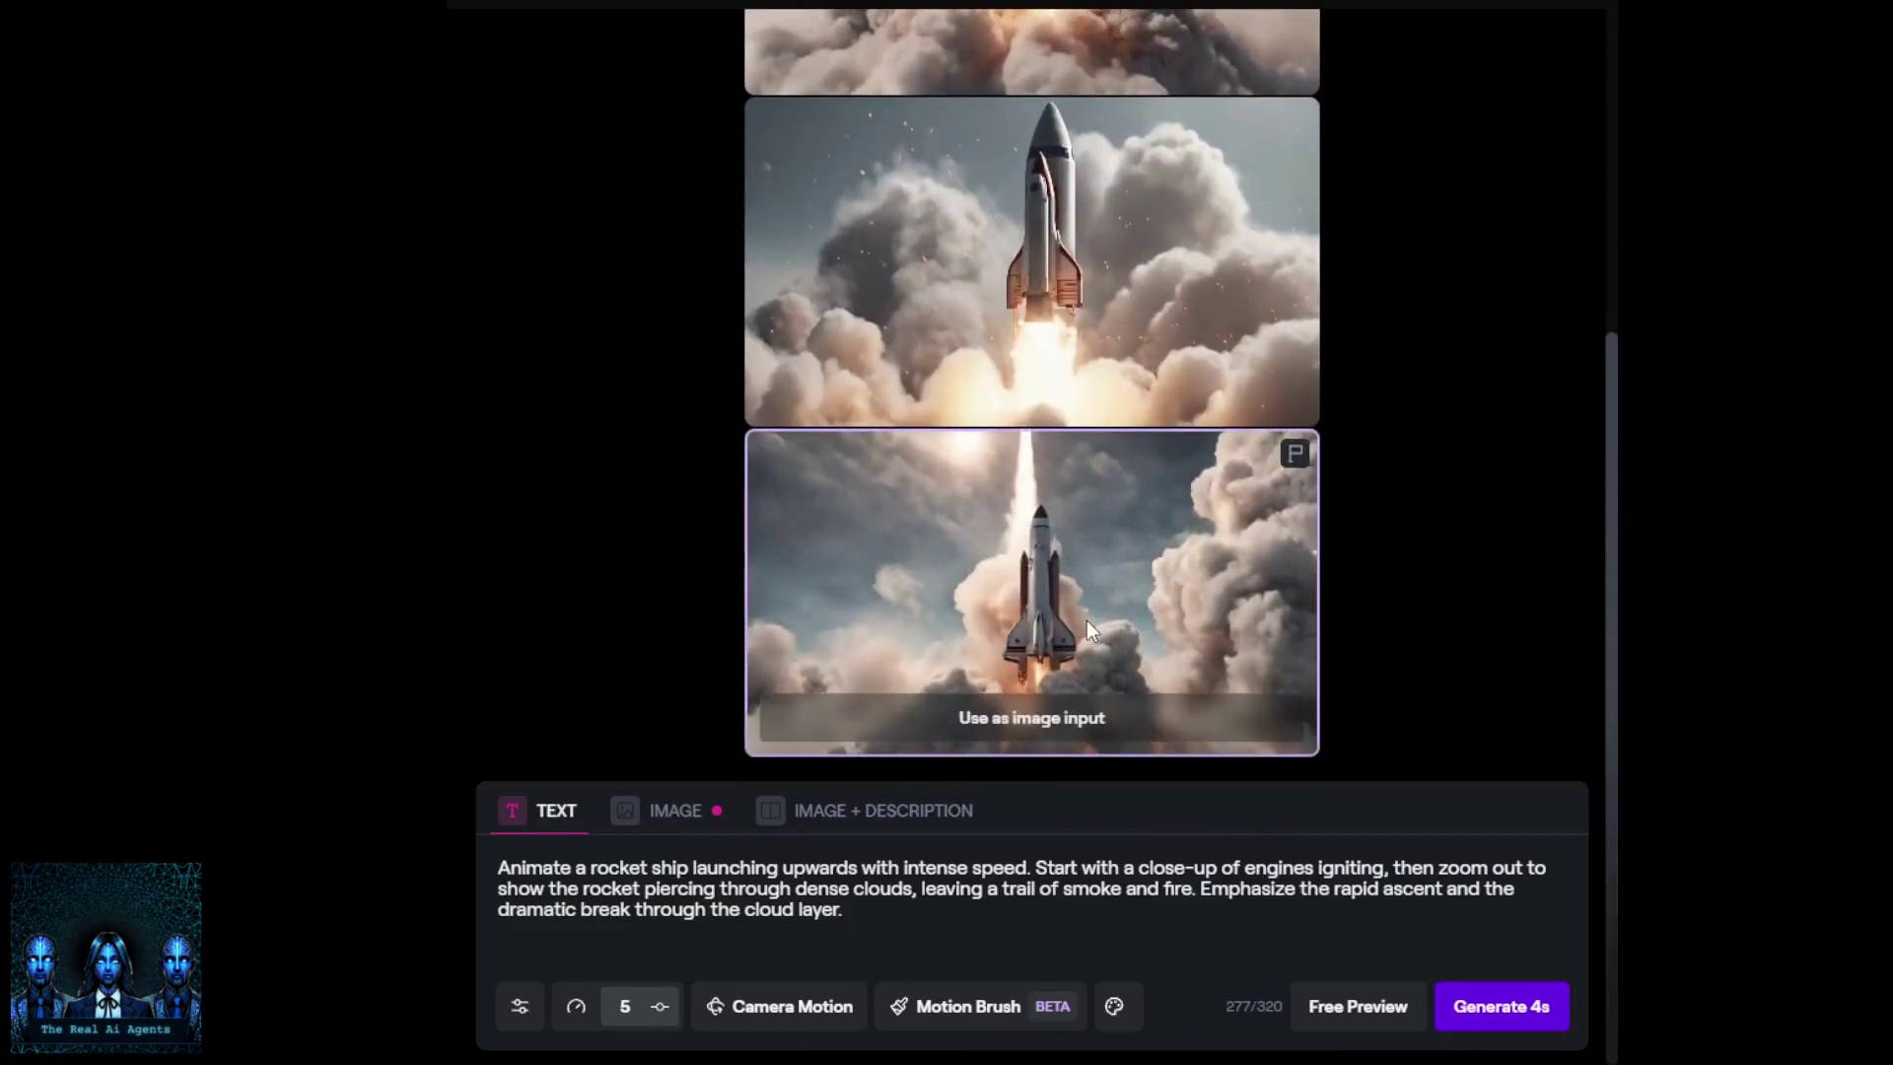
left_click(1055, 721)
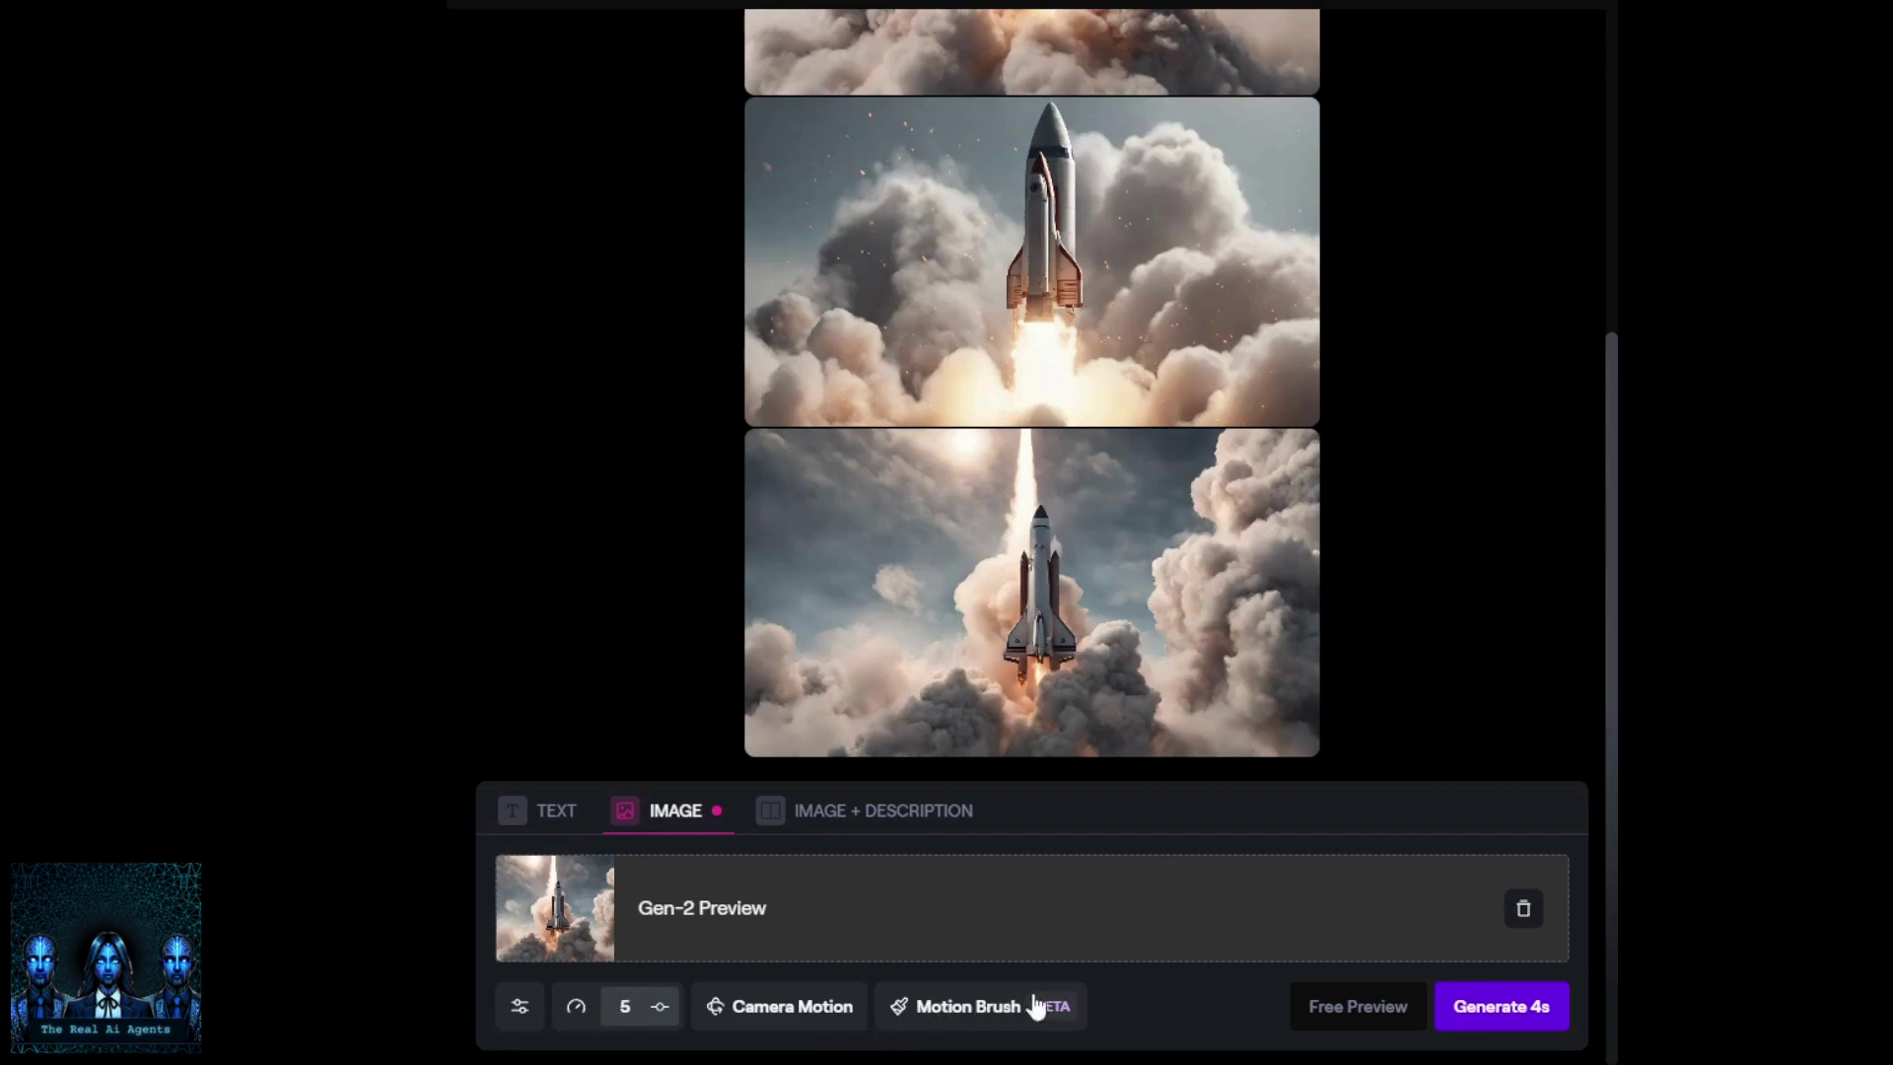
left_click(1469, 1024)
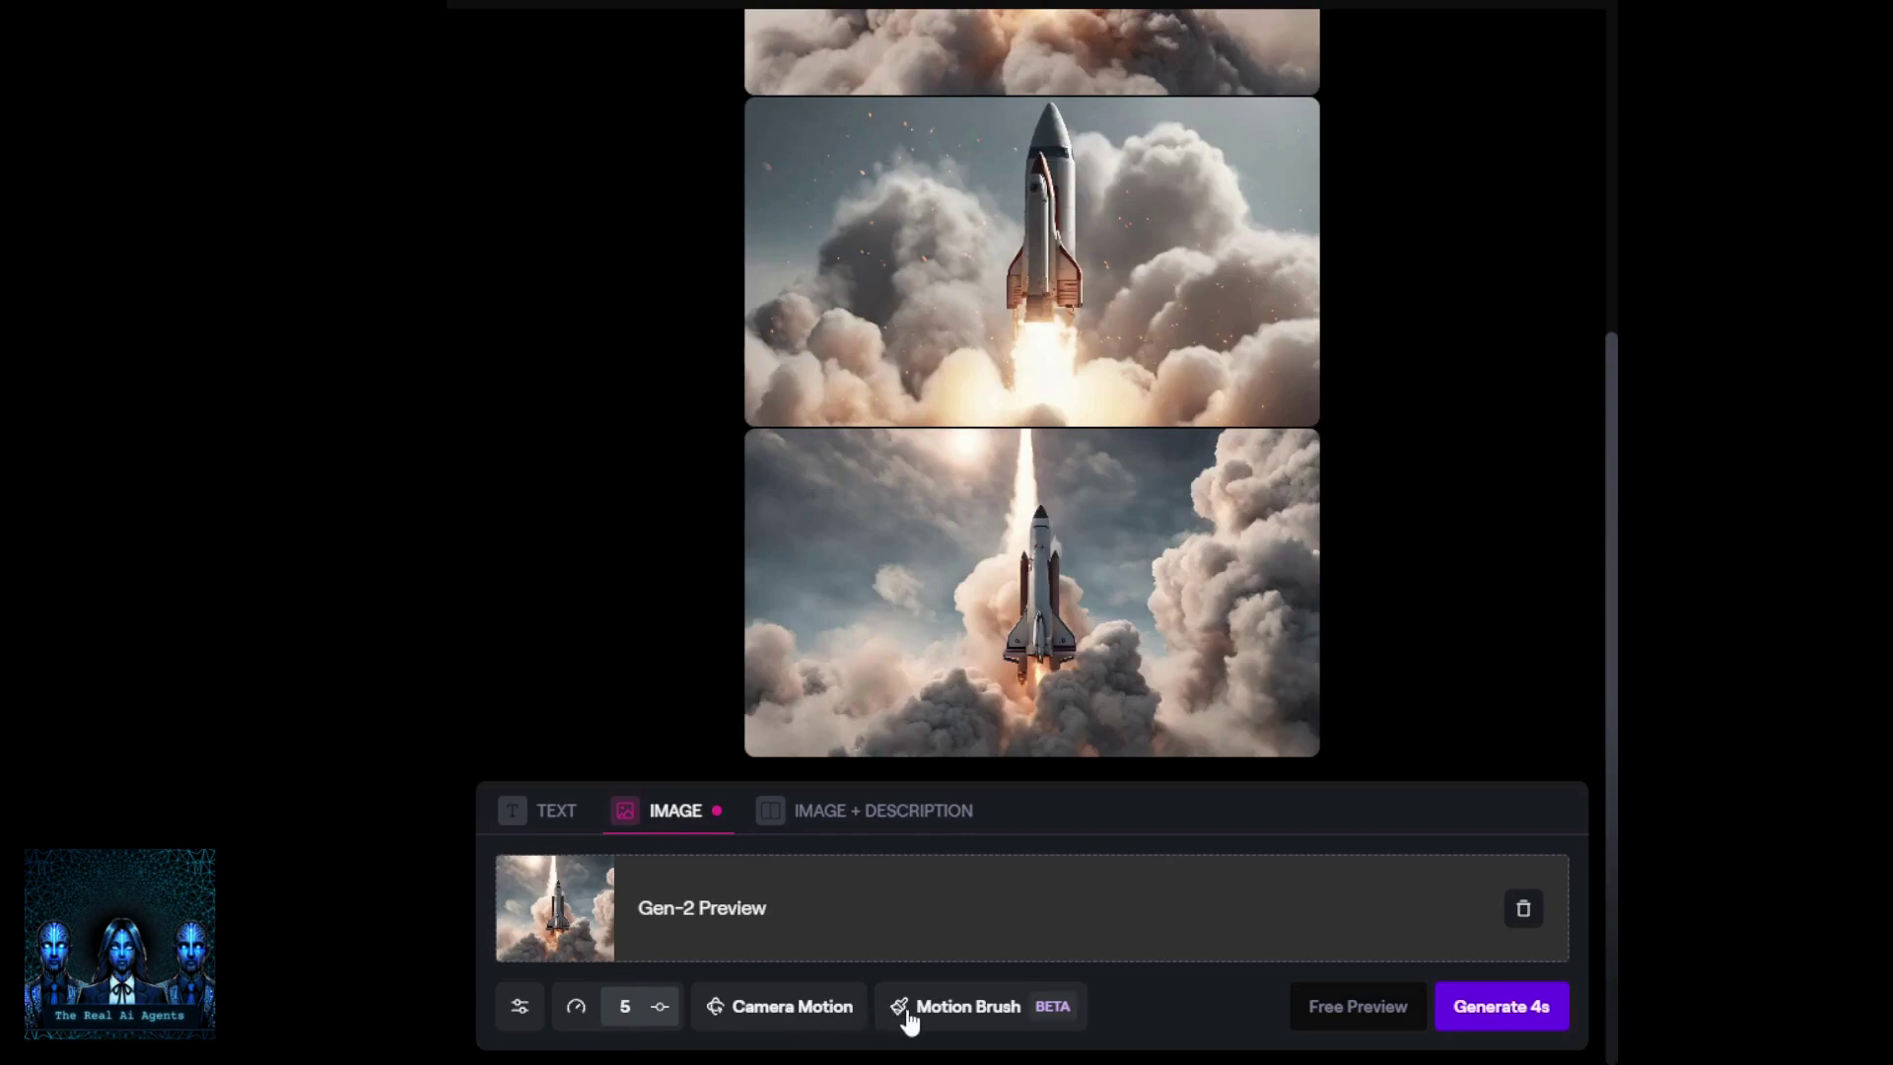
Generate the 4-second video from the rocket image and scroll down to the result
left_click(1470, 1021)
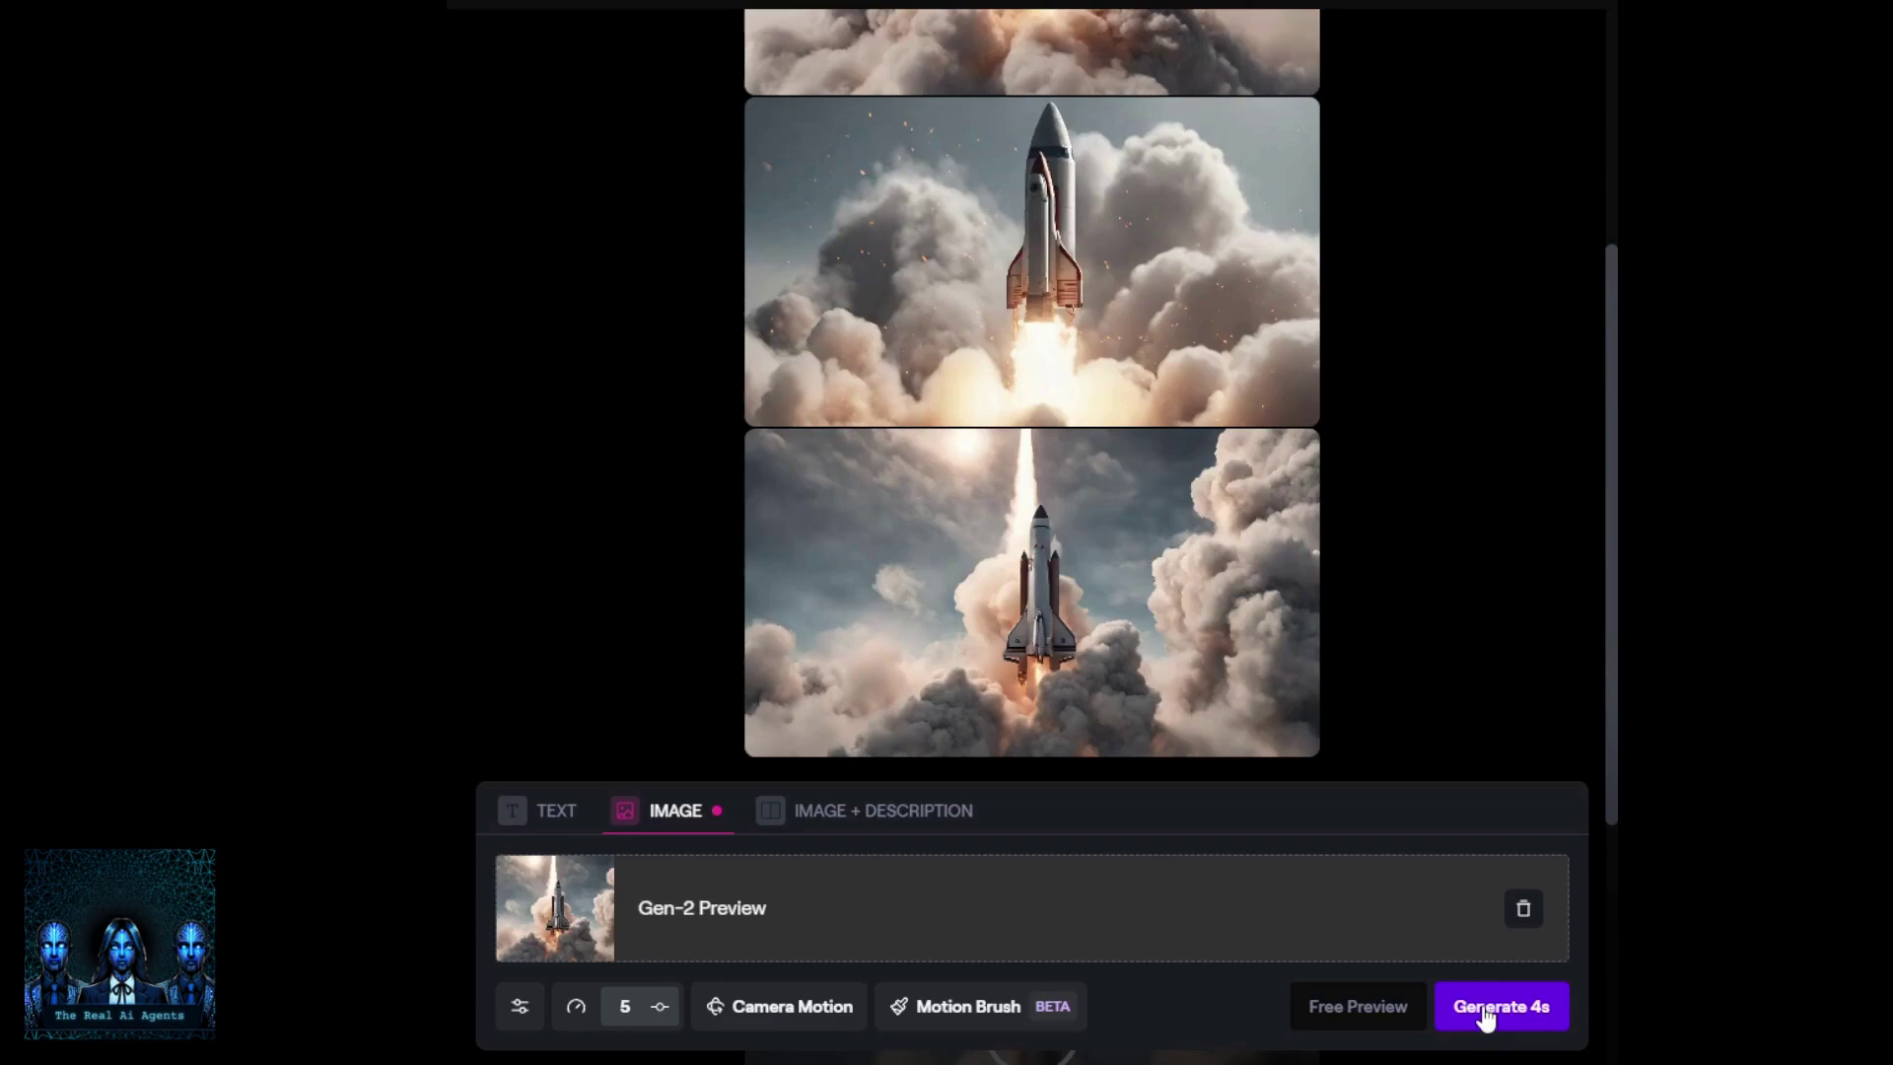
scroll(1383, 708, "down", 5)
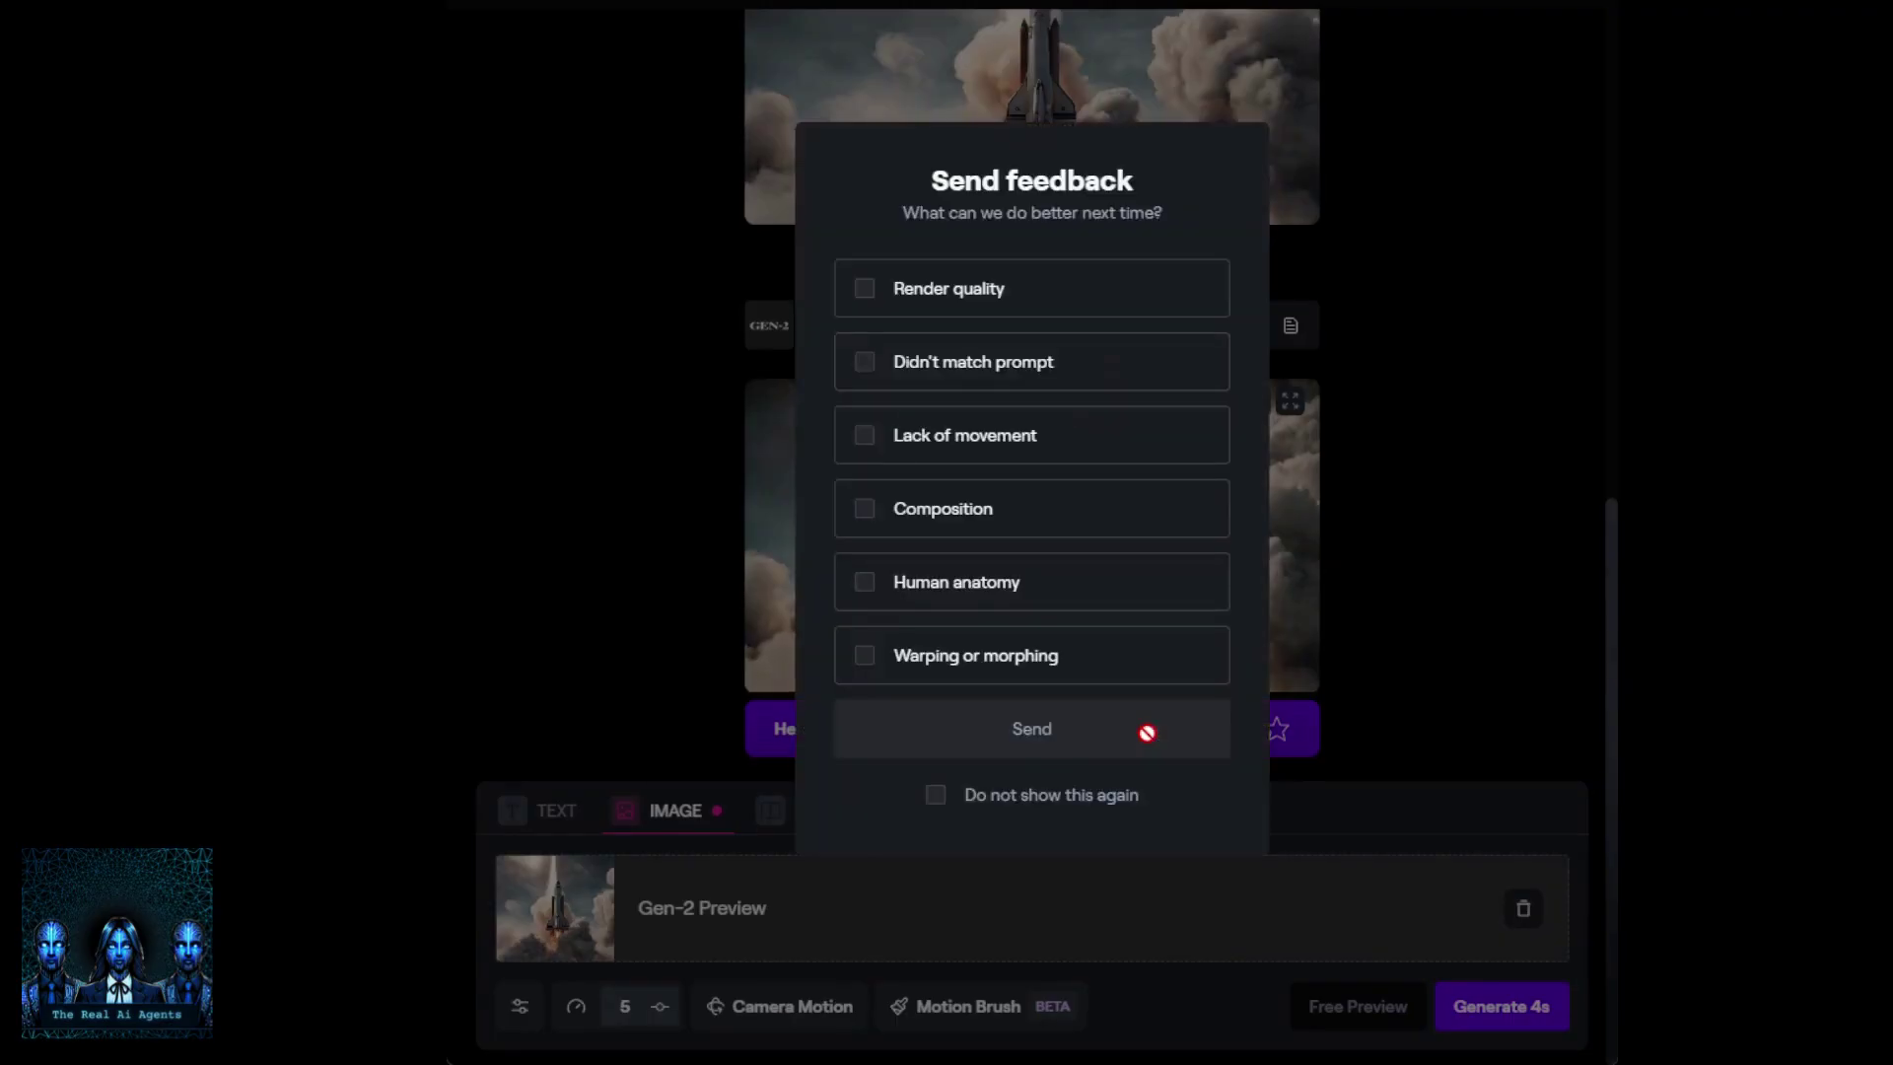
Flag lack of movement in the clip's feedback form
left_click(865, 437)
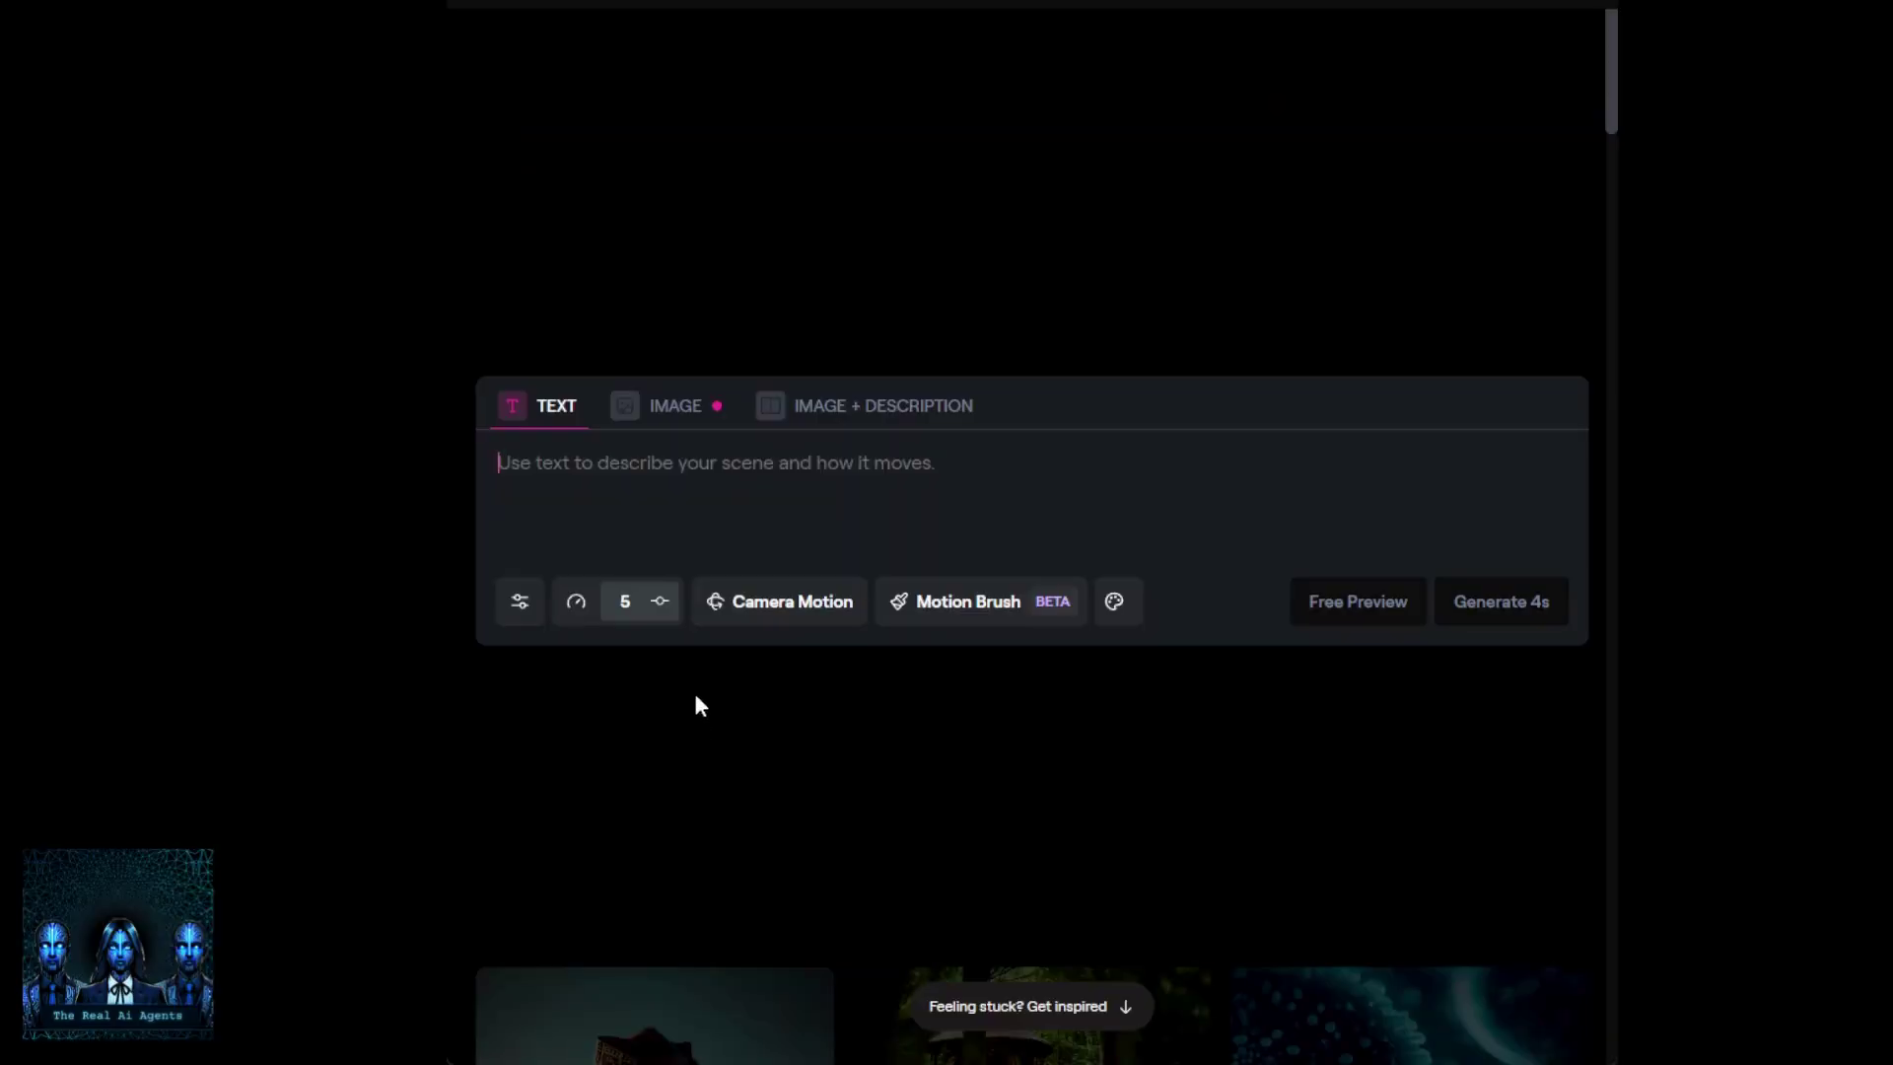
Re-paste the rocket prompt, preview new stills, and load the angled rocket still as image input
type("Animate a rocket ship launching upwards with intense speed. Start with a close-up of engines igniting, then zoom out to show the rocket piercing through dense clouds, leaving a trail of smoke and fire. Emphasize the rapid ascent and the dramatic break through the cloud layer.")
left_click(1385, 606)
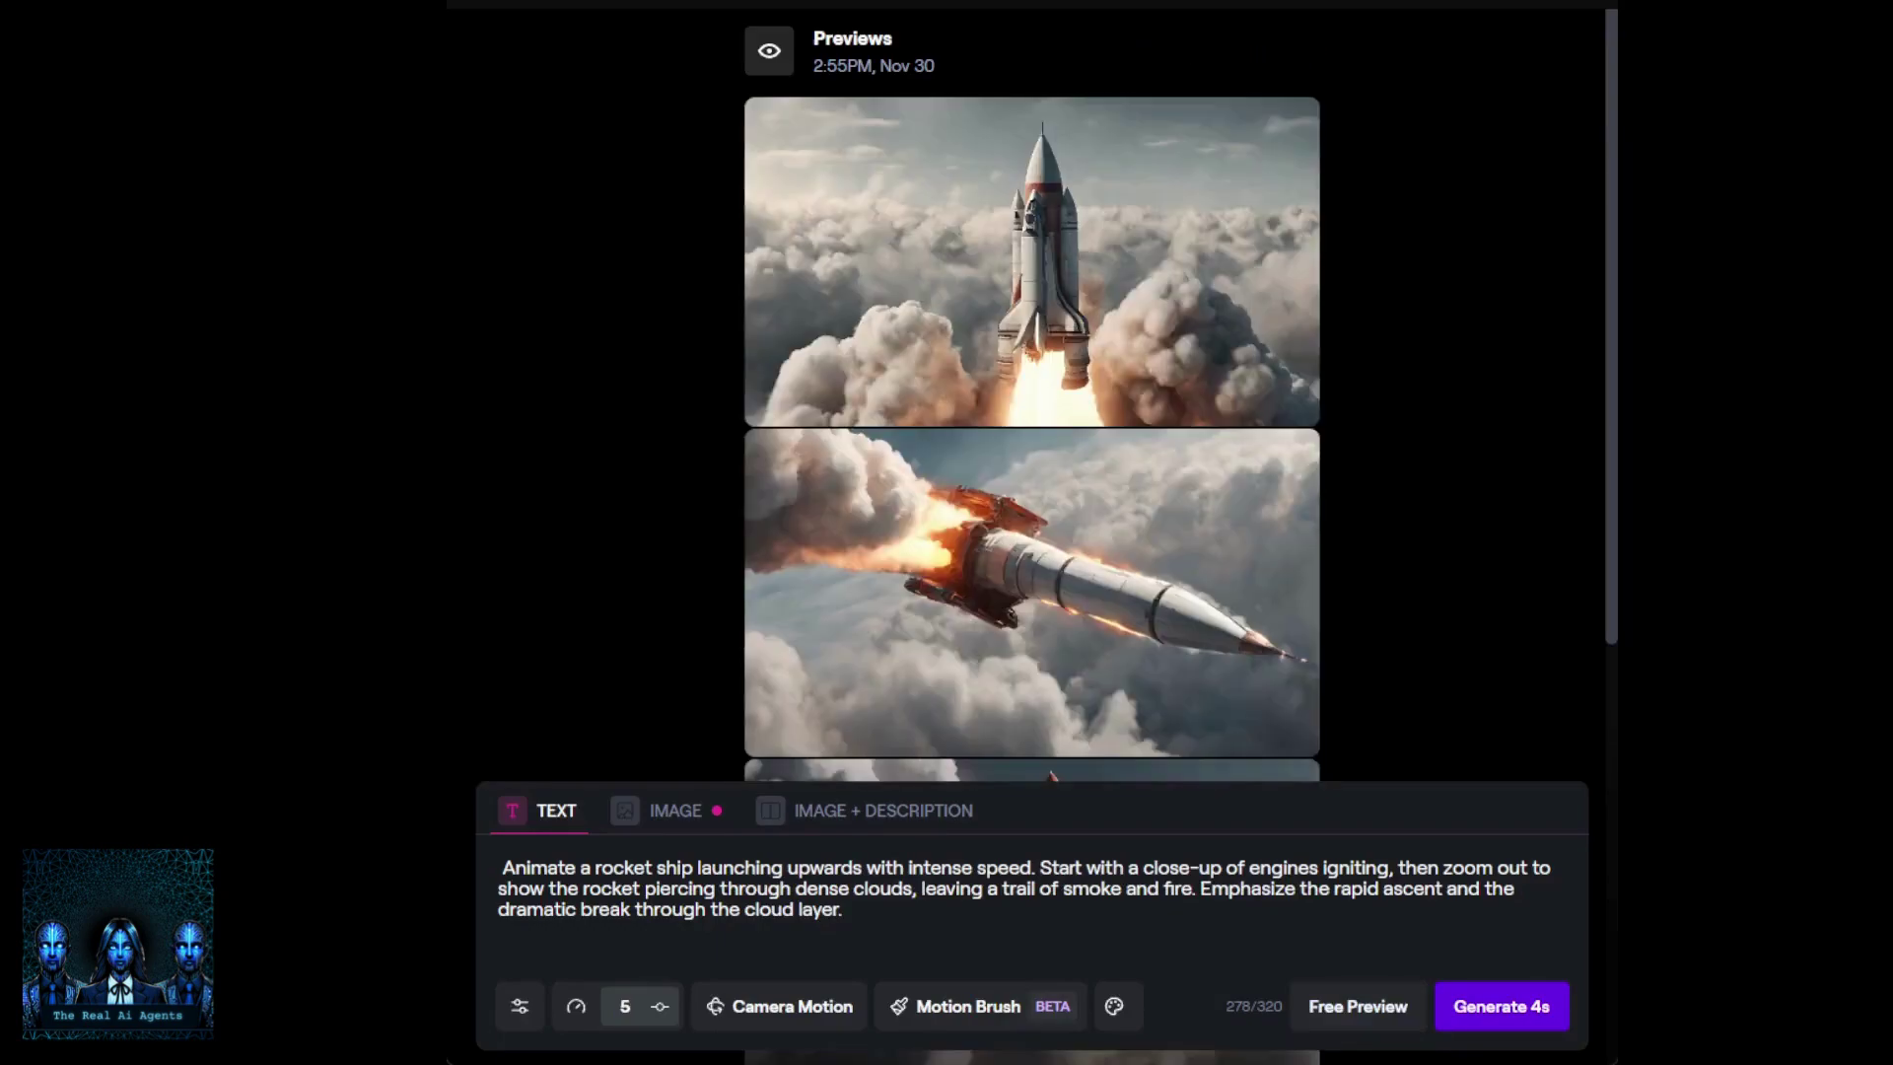
scroll(1031, 394, "down", 3)
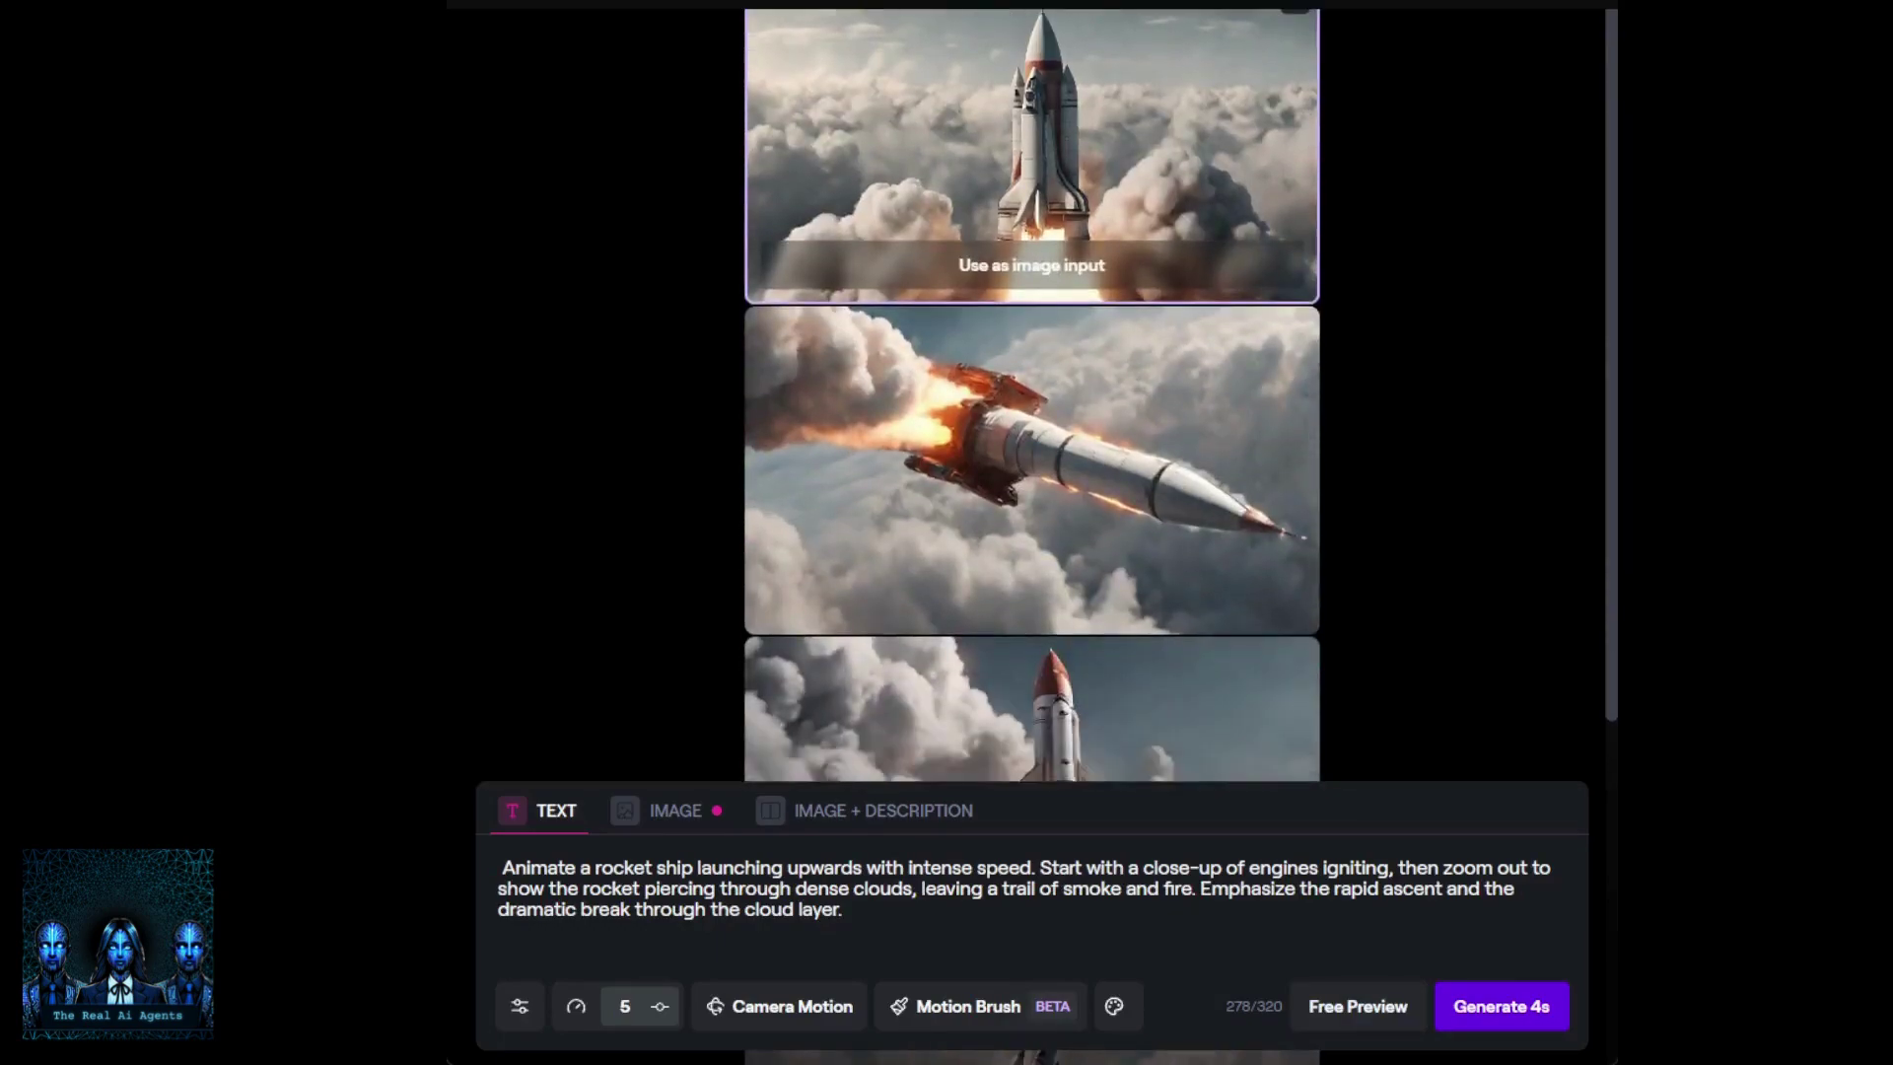
scroll(1032, 395, "down", 3)
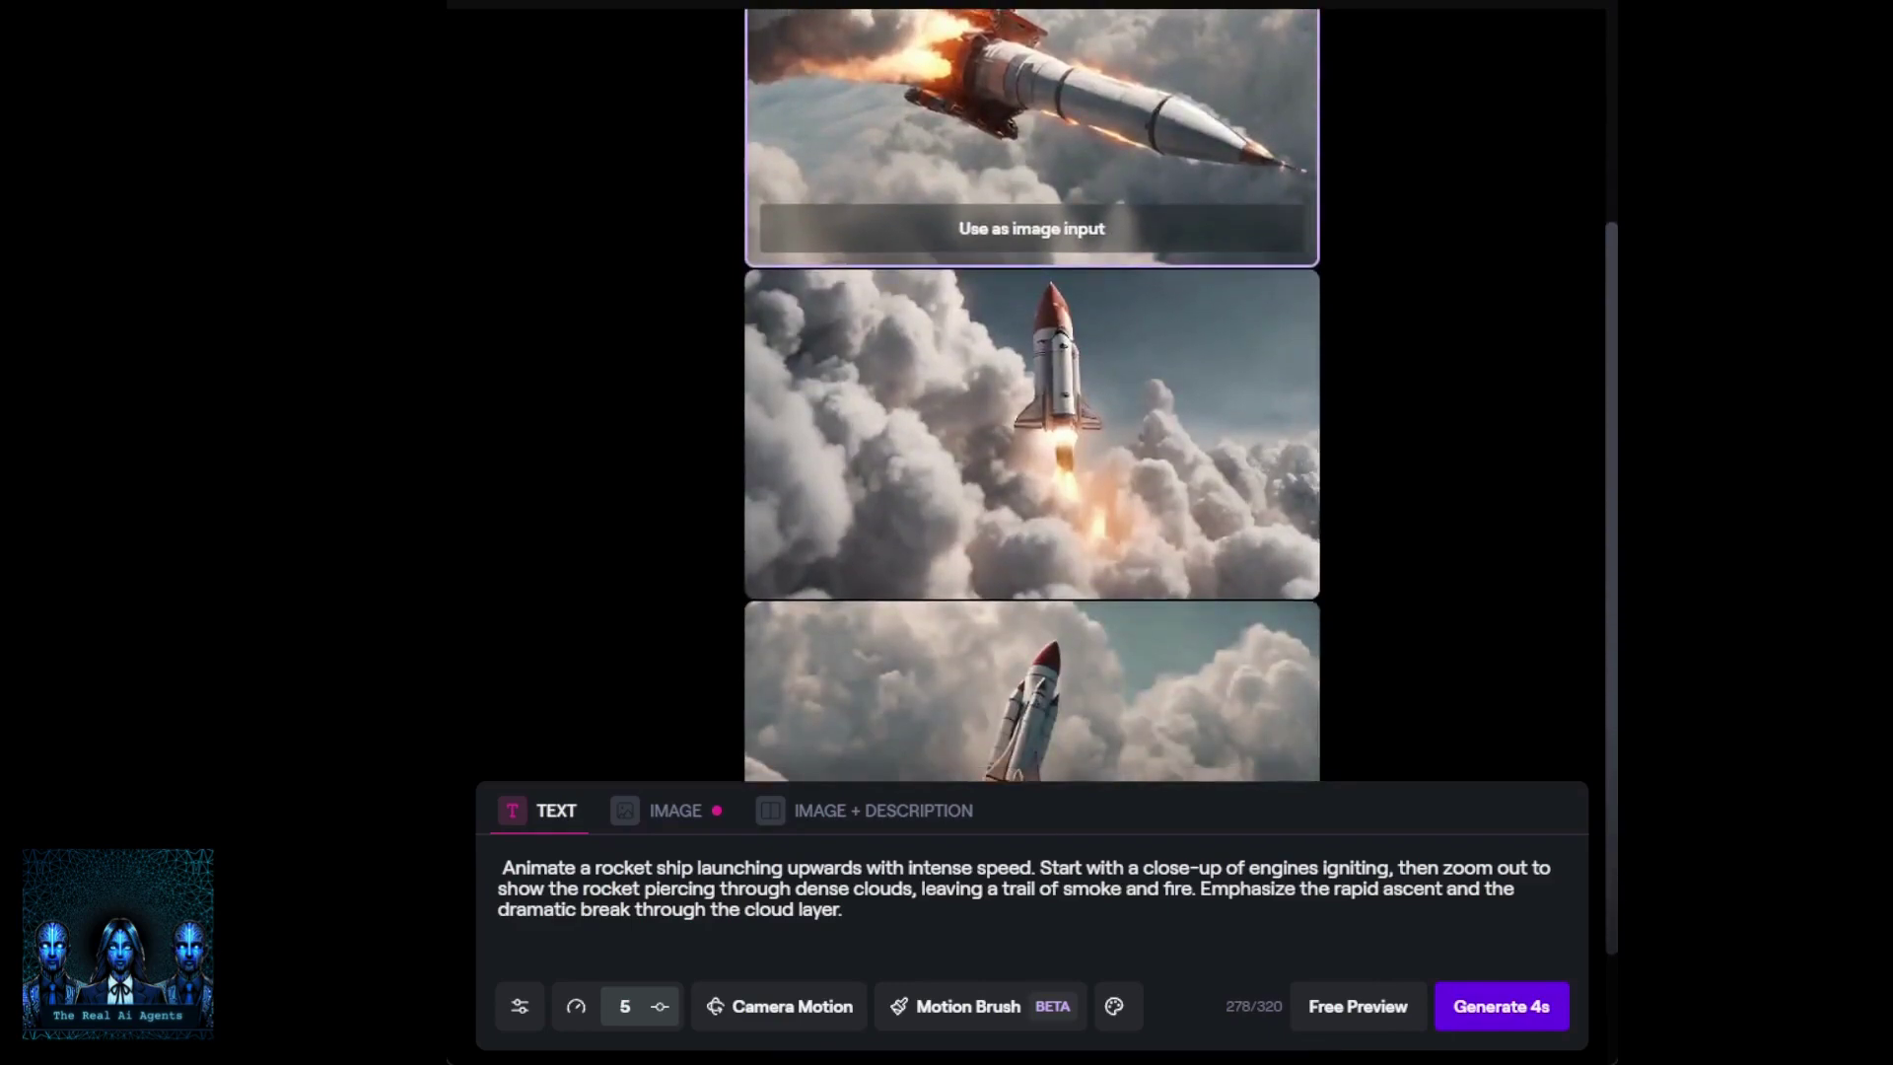
scroll(1032, 395, "down", 2)
scroll(1031, 395, "up", 5)
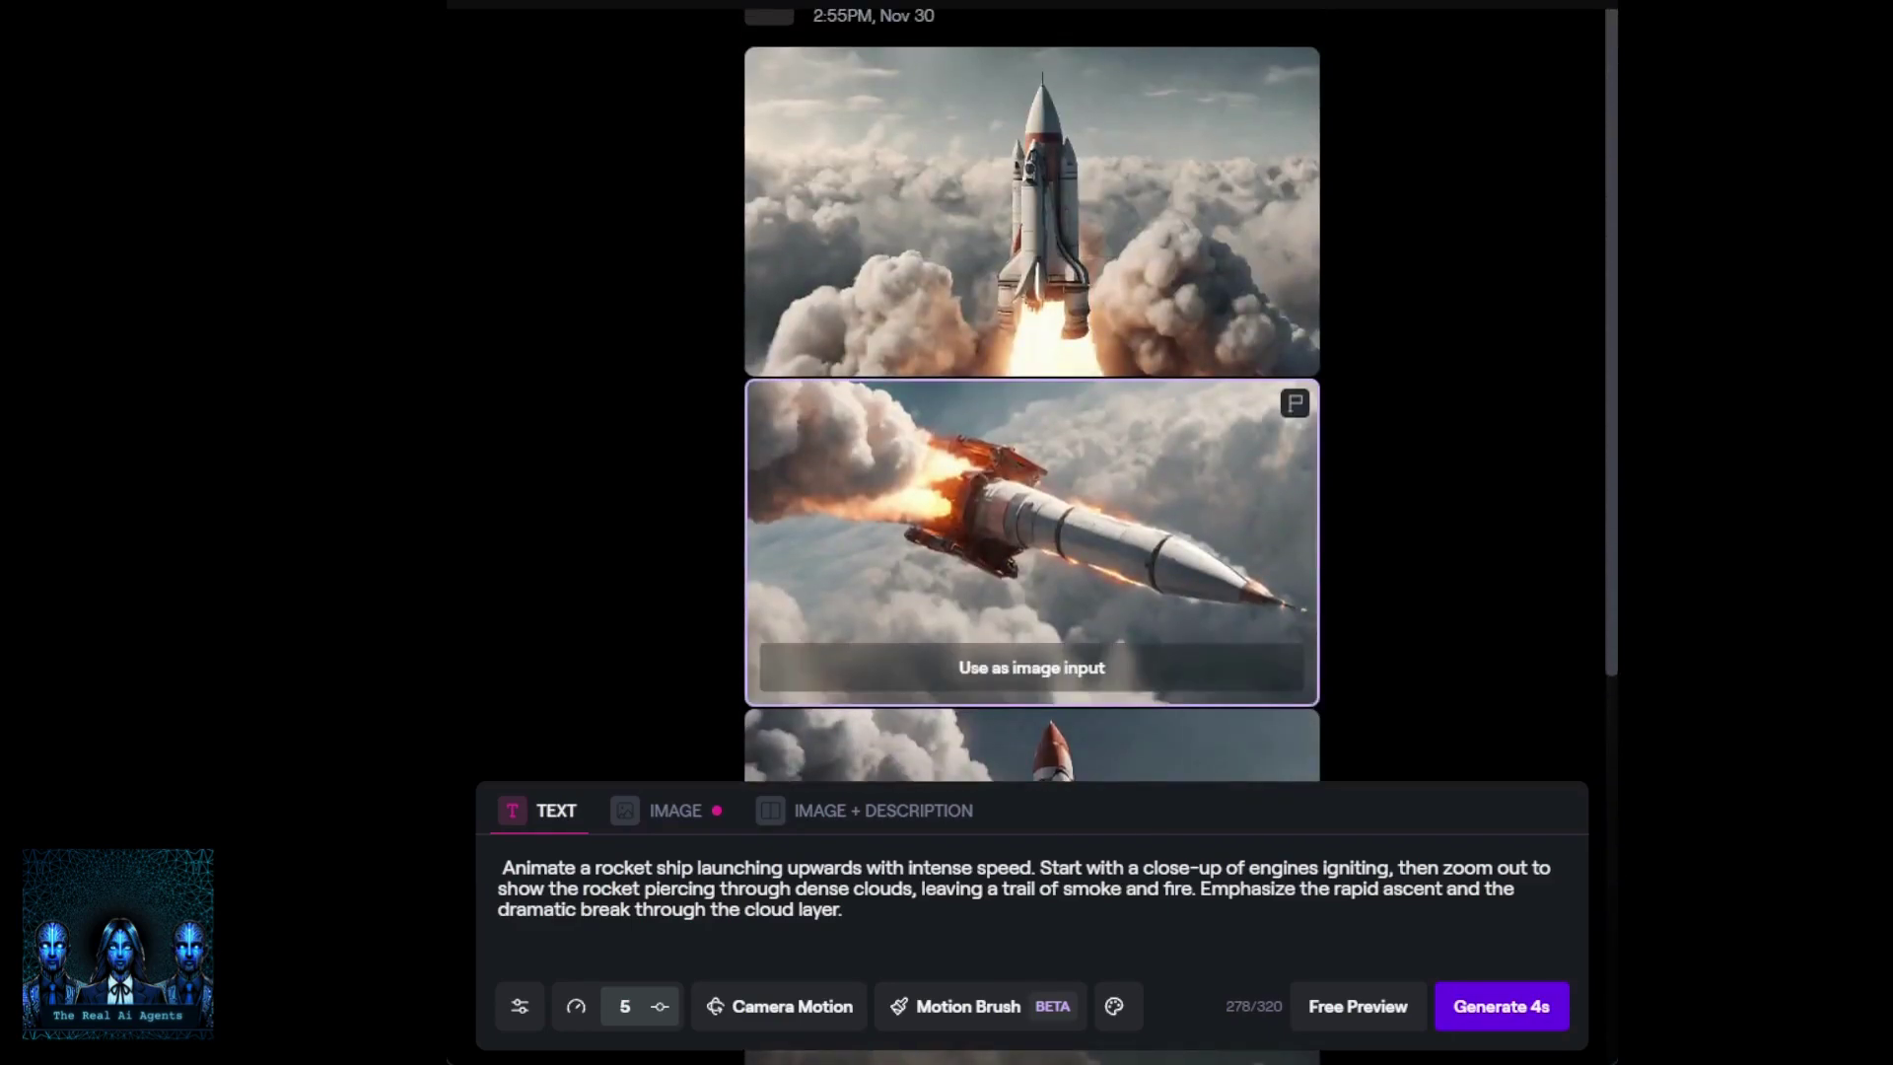
left_click(1080, 673)
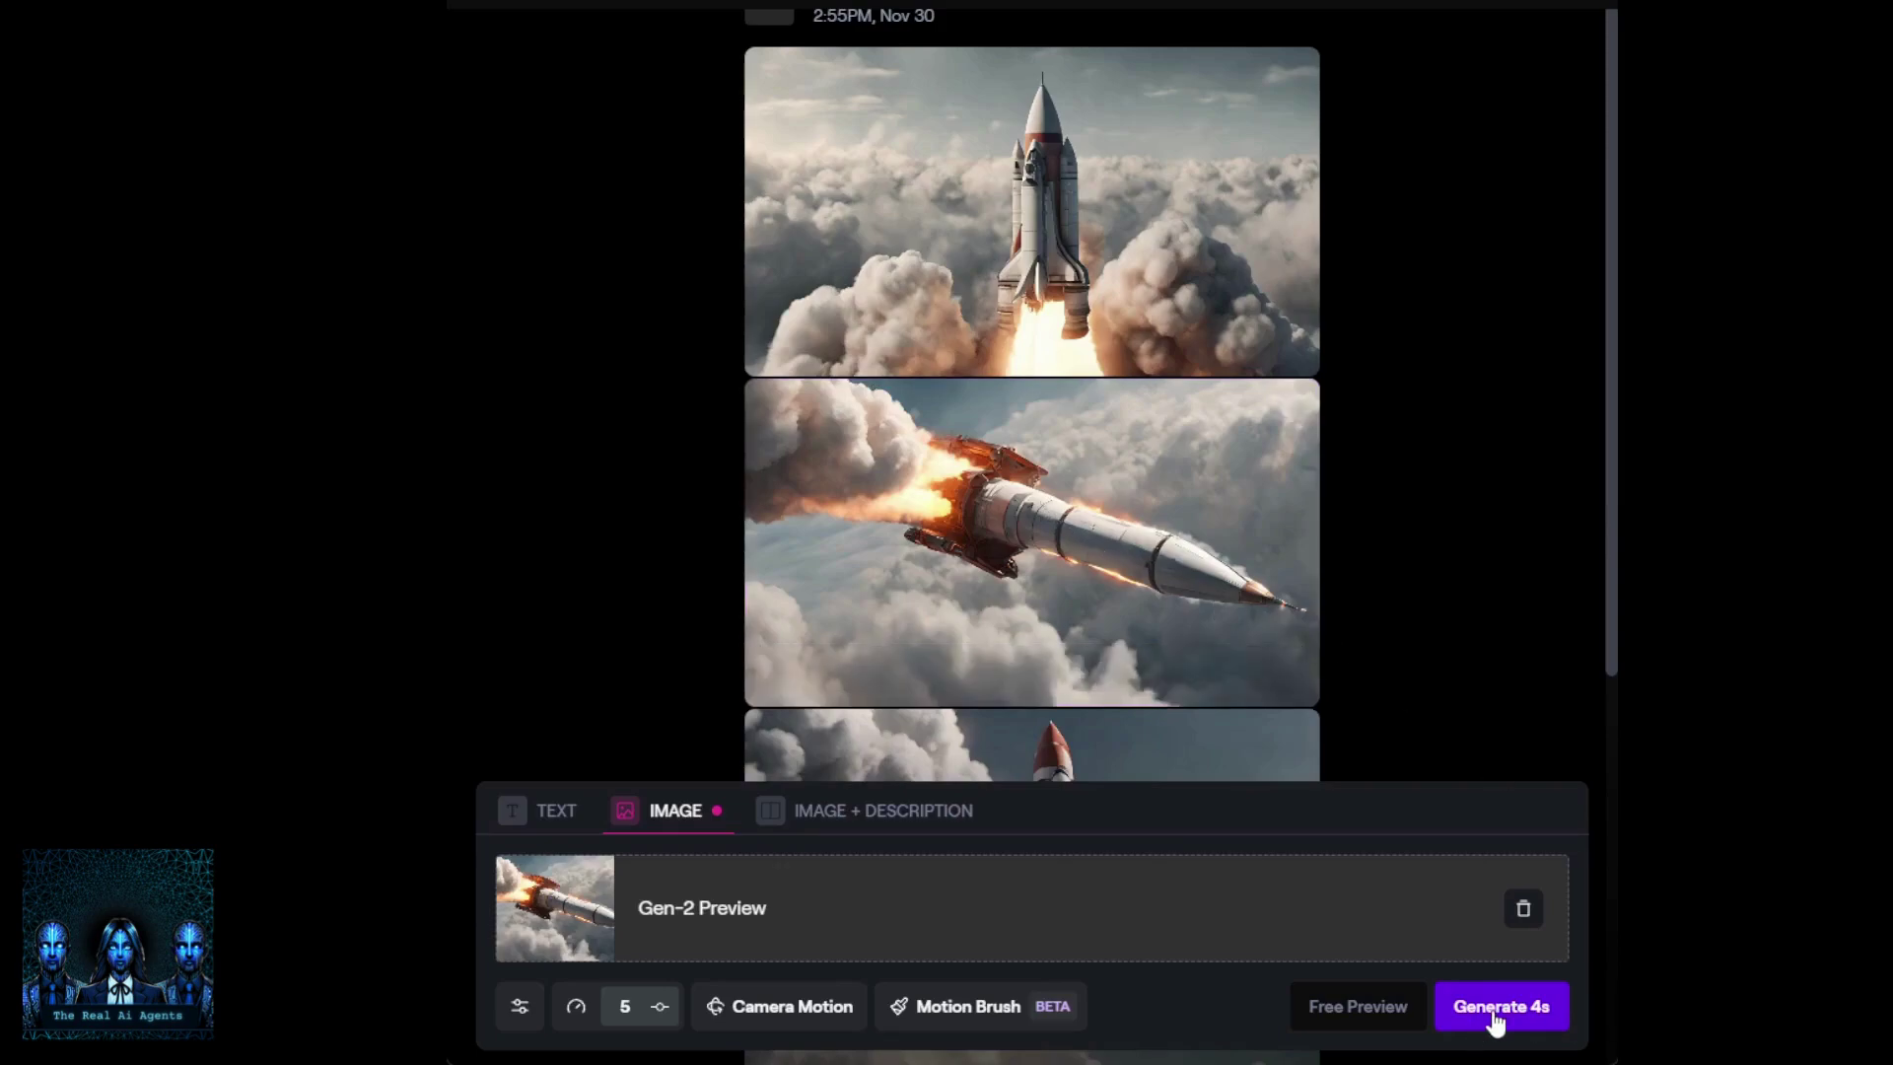
mouse_move(1016, 675)
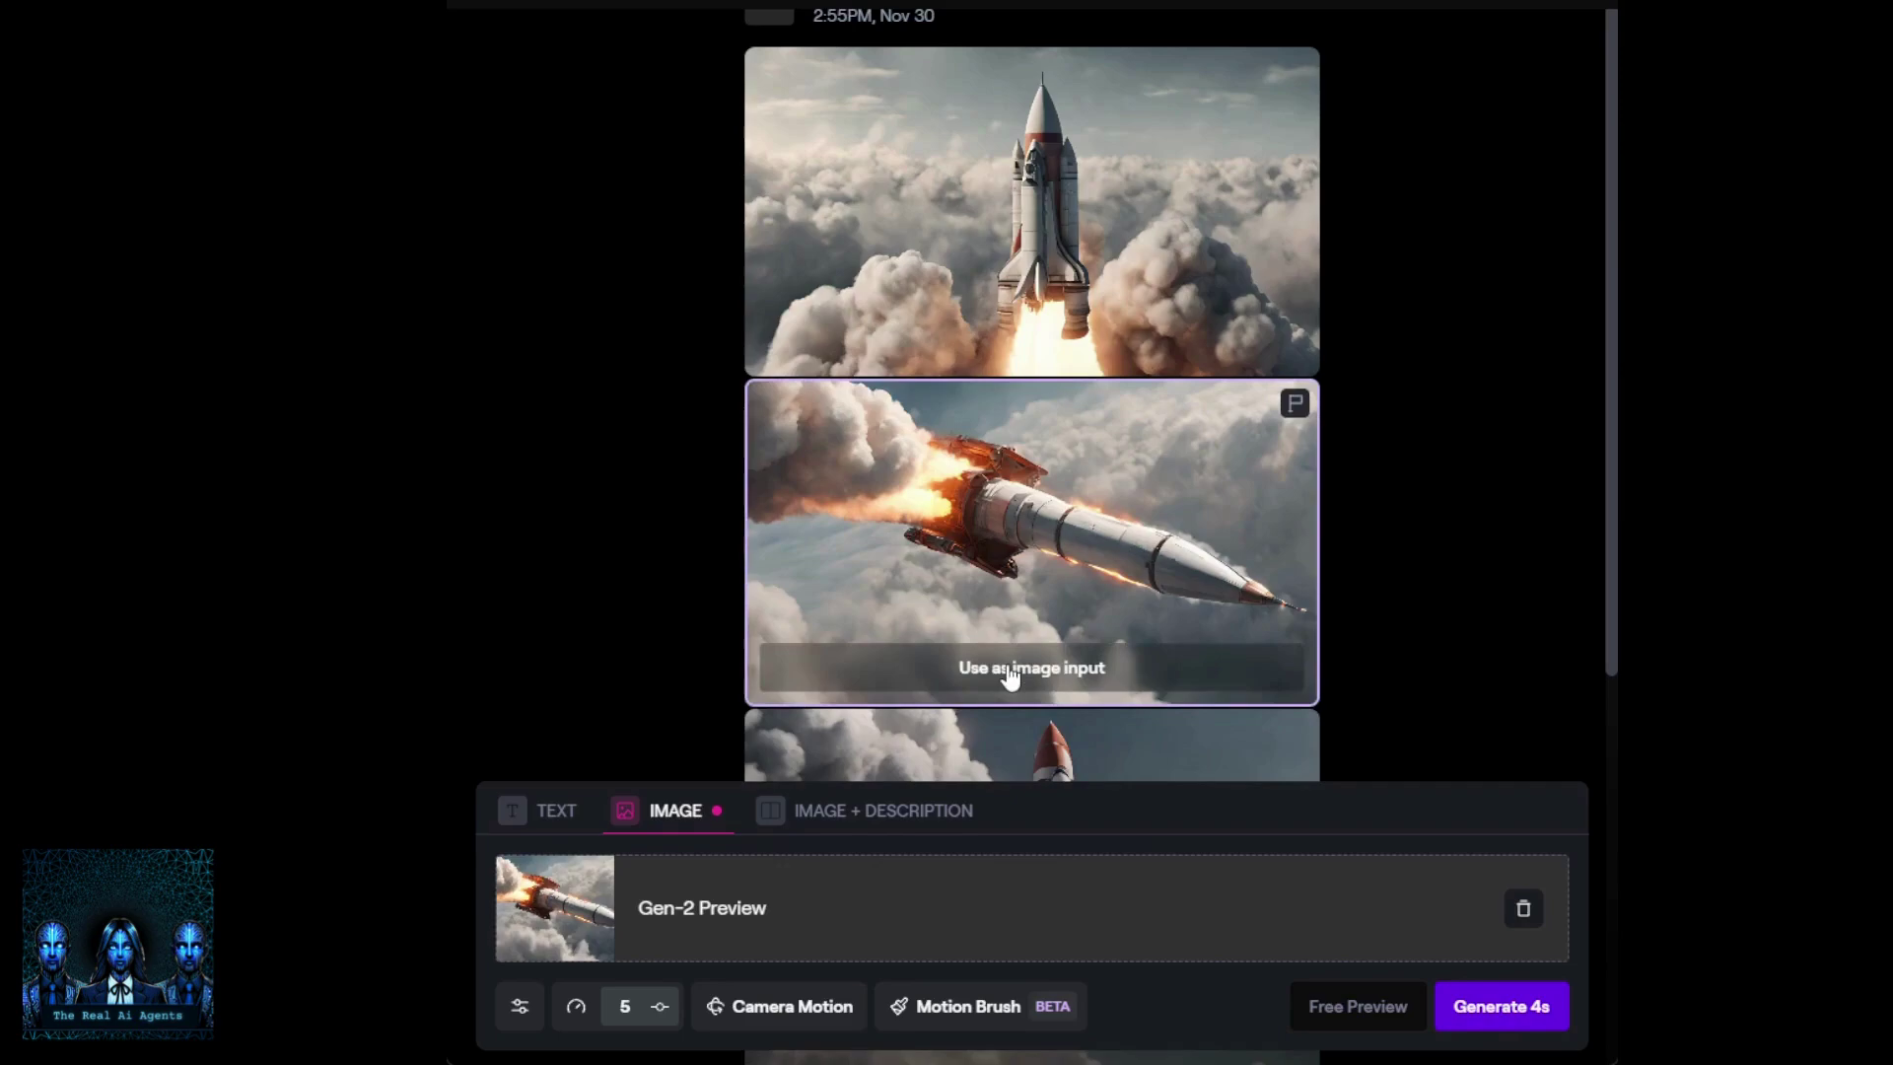
Set General Motion to 8 and generate a 4-second video of the angled rocket
left_click(660, 1007)
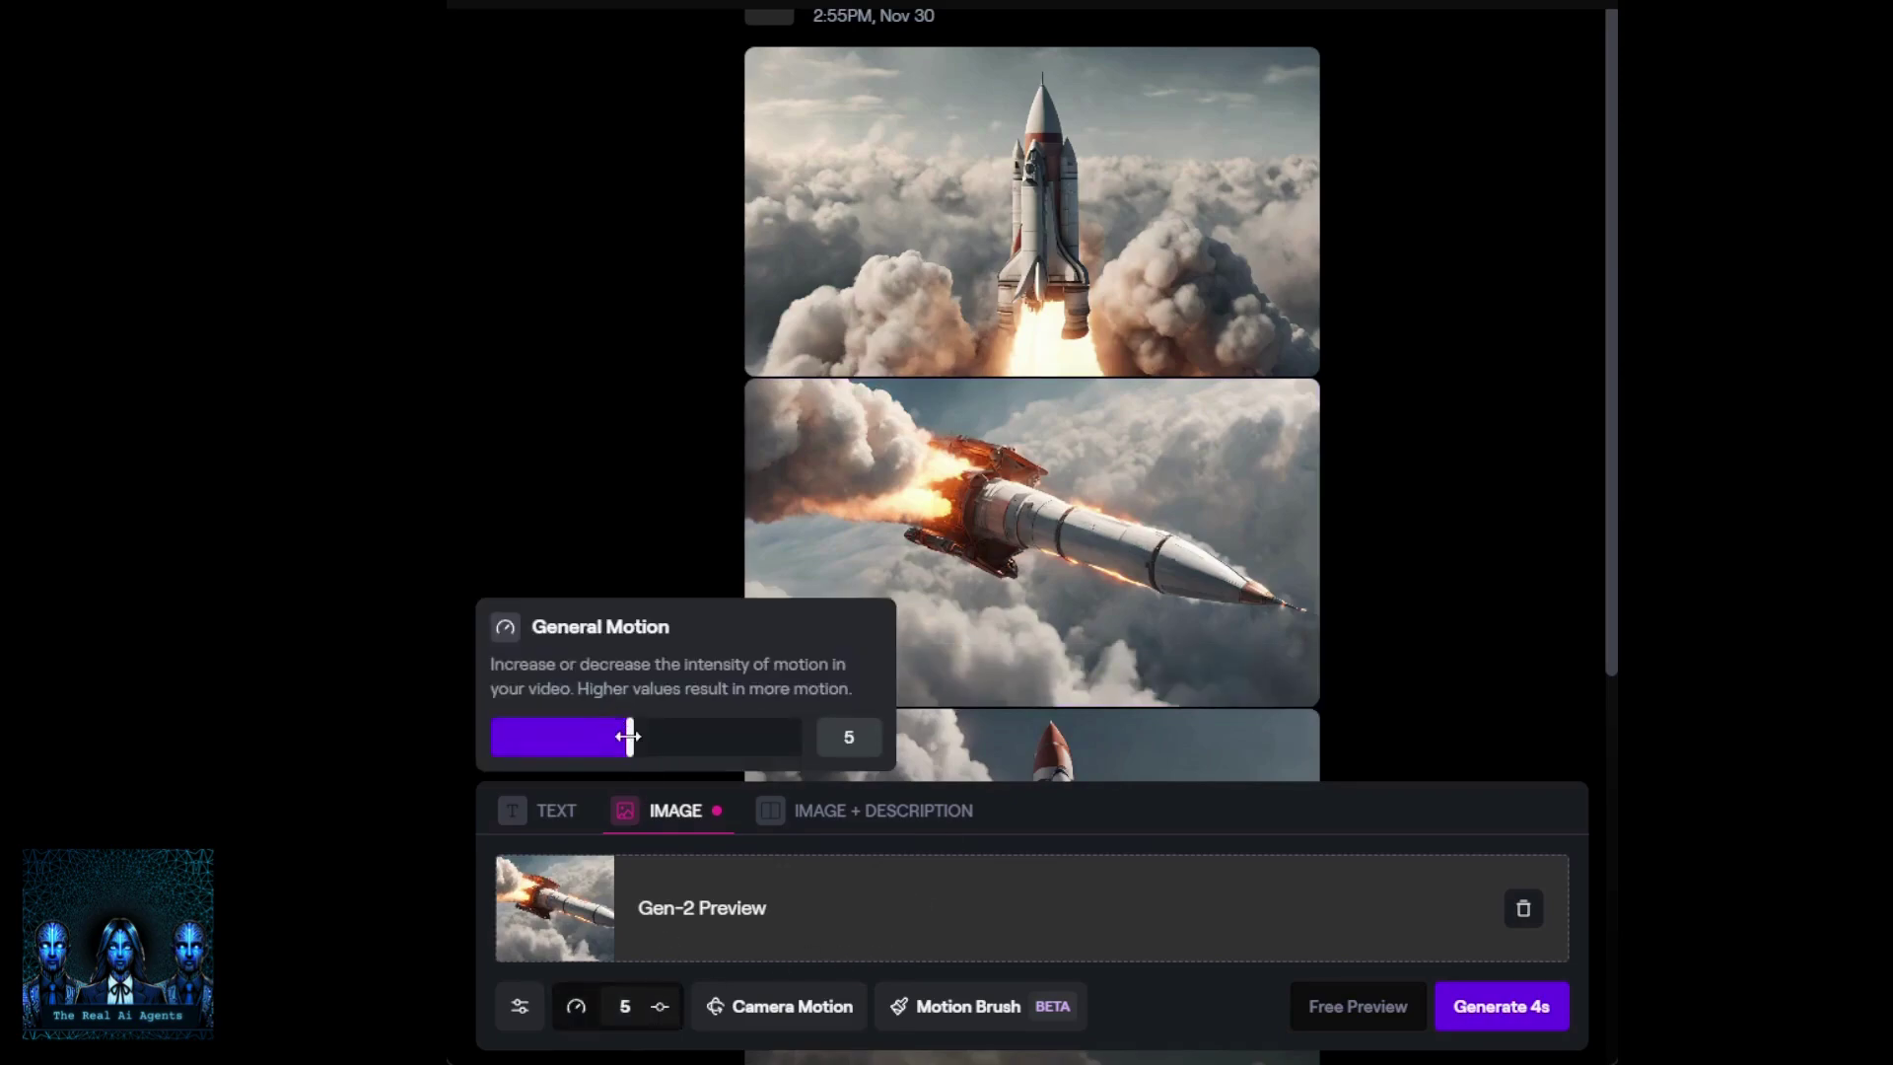
left_click_drag(631, 737, 720, 751)
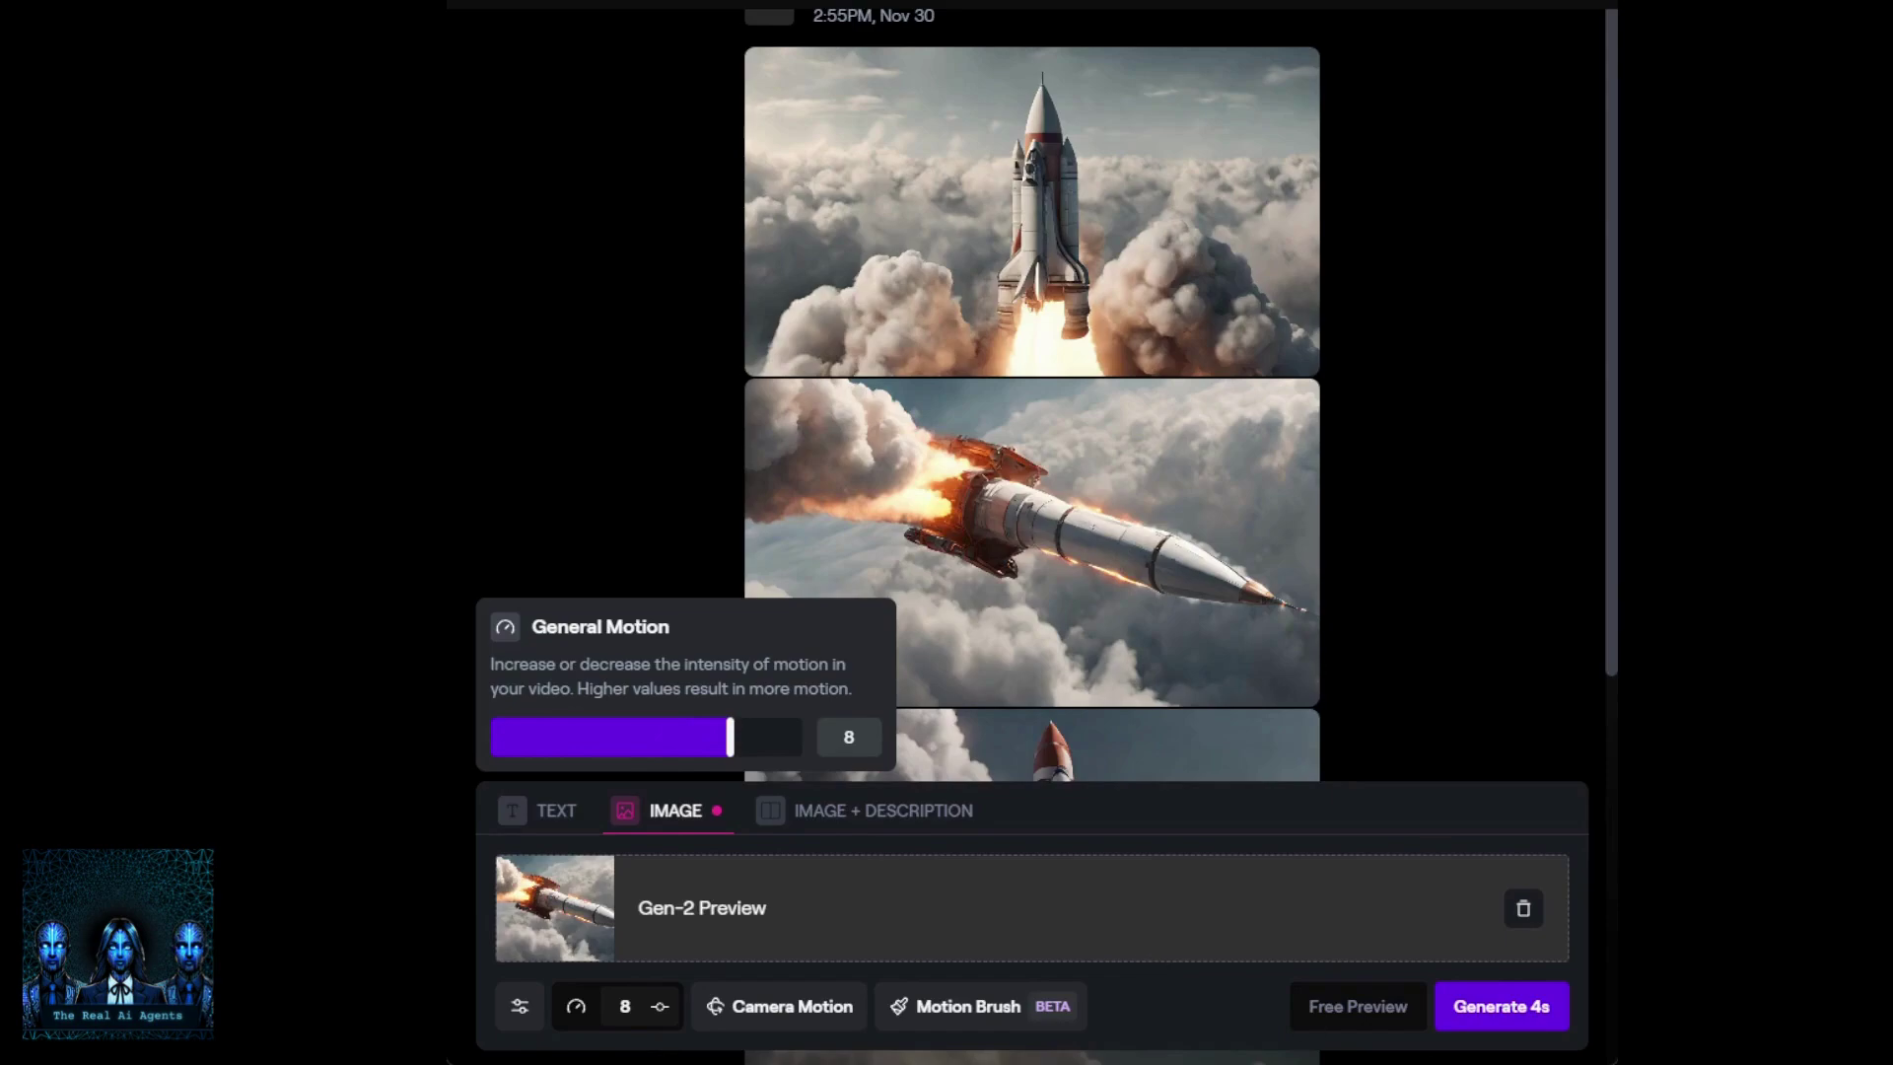
left_click(1531, 1010)
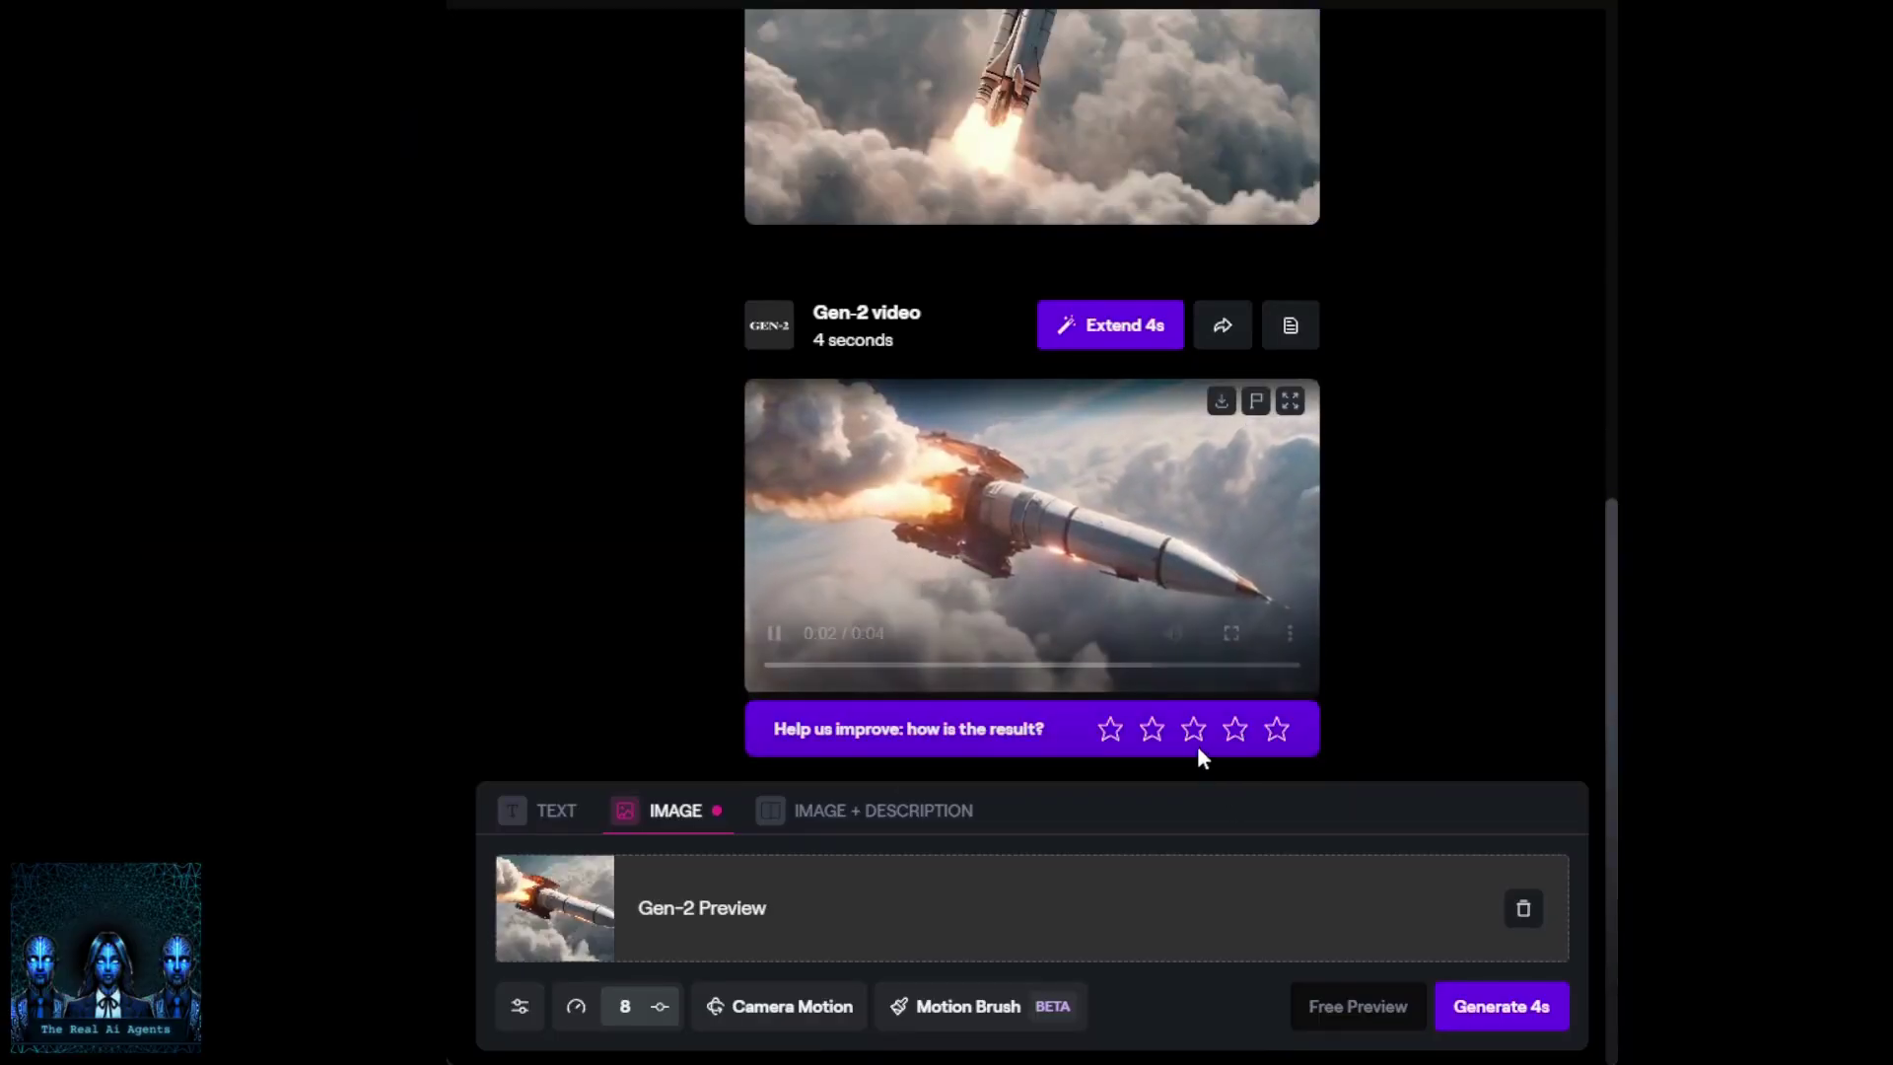
Rate the angled-rocket clip, flagging render quality and lack of movement, and submit the feedback
left_click(1193, 726)
left_click(862, 288)
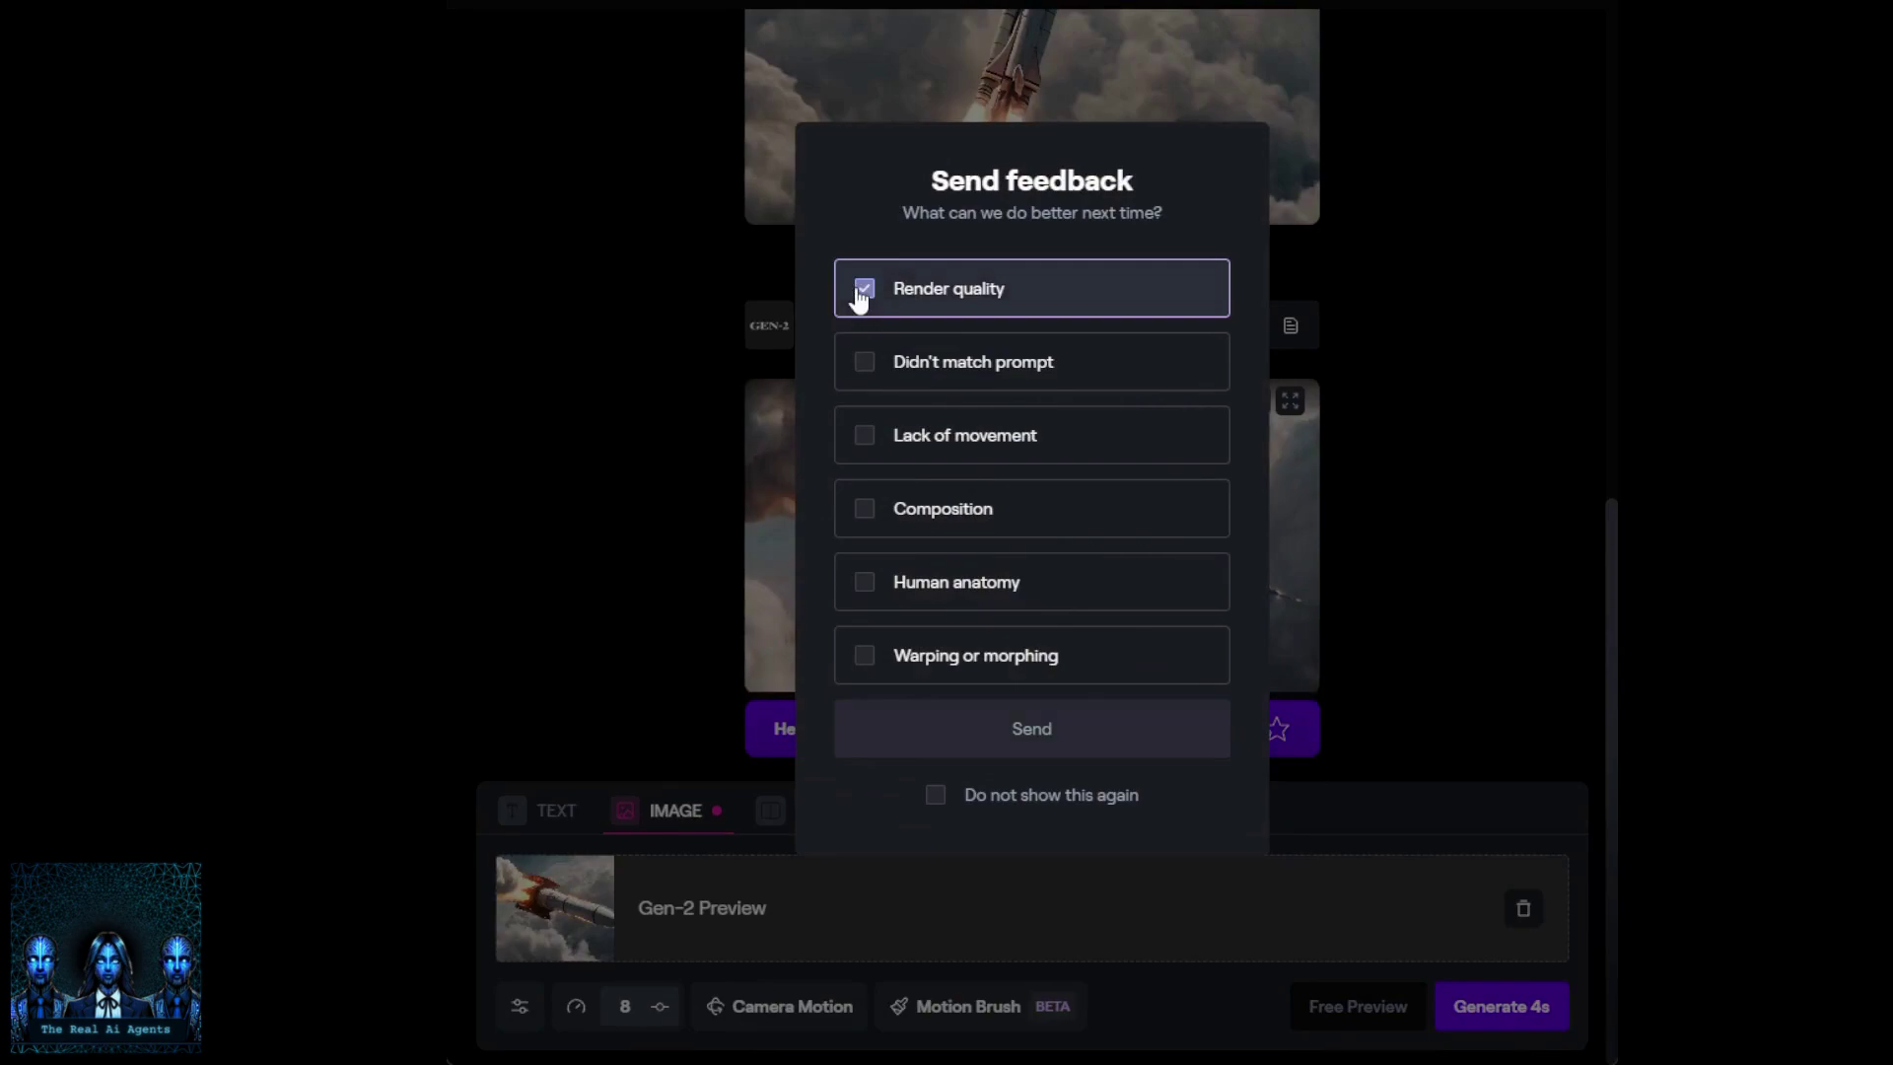
left_click(864, 435)
left_click(1036, 742)
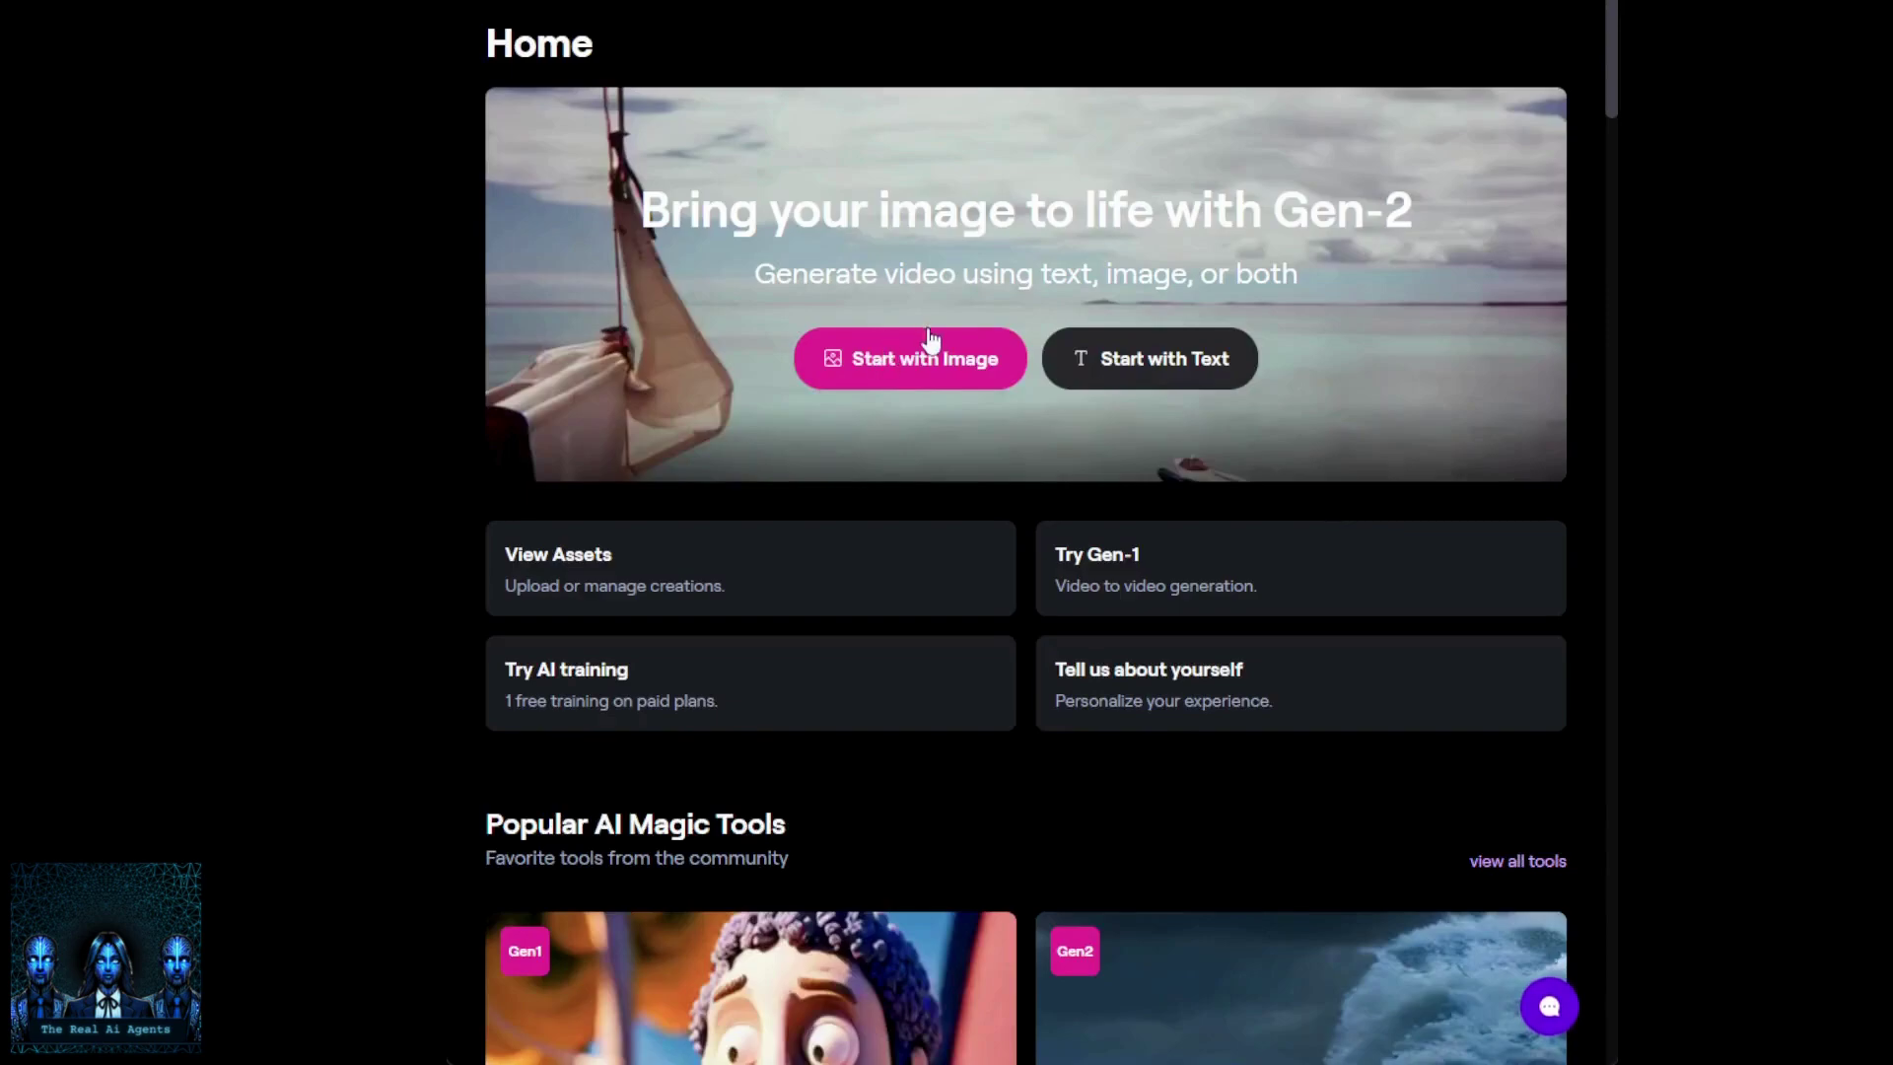
Start a new image generation with the Rocket Ship image from Assets as start frame
left_click(935, 353)
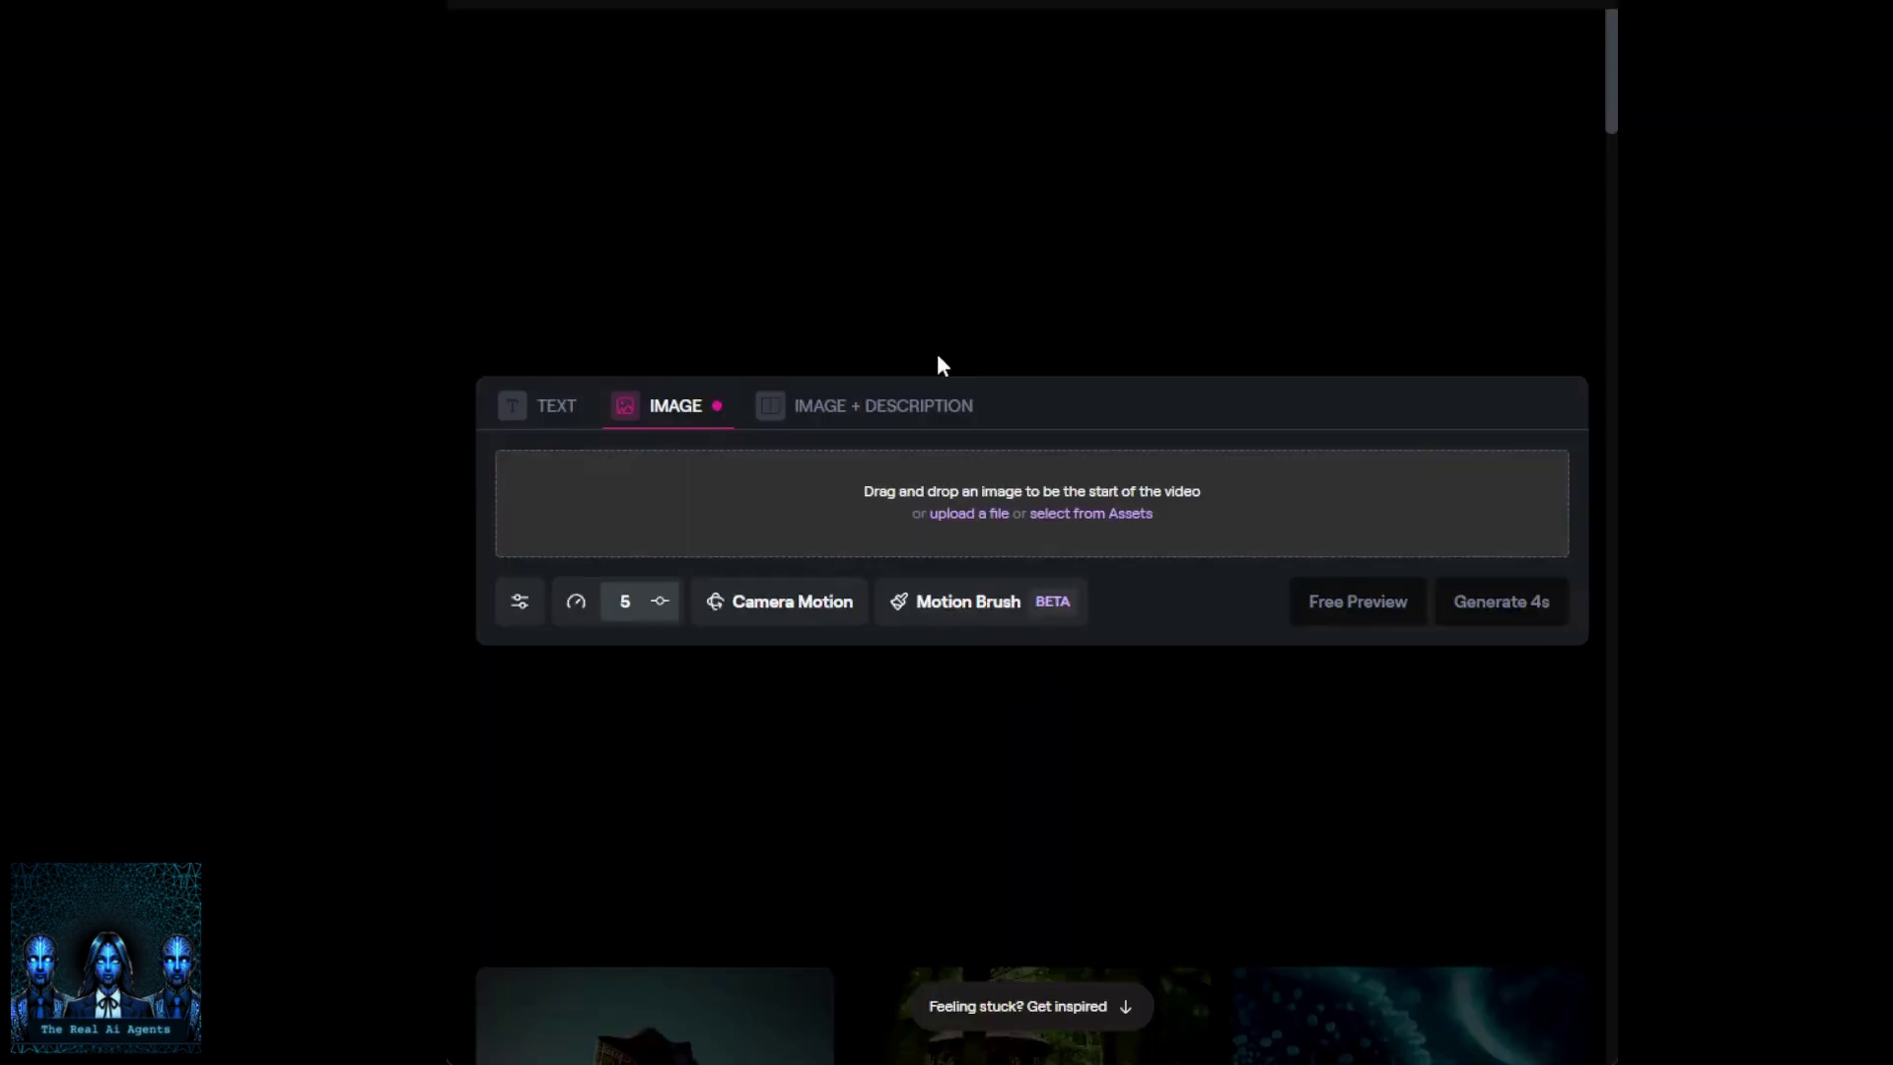
left_click(1089, 515)
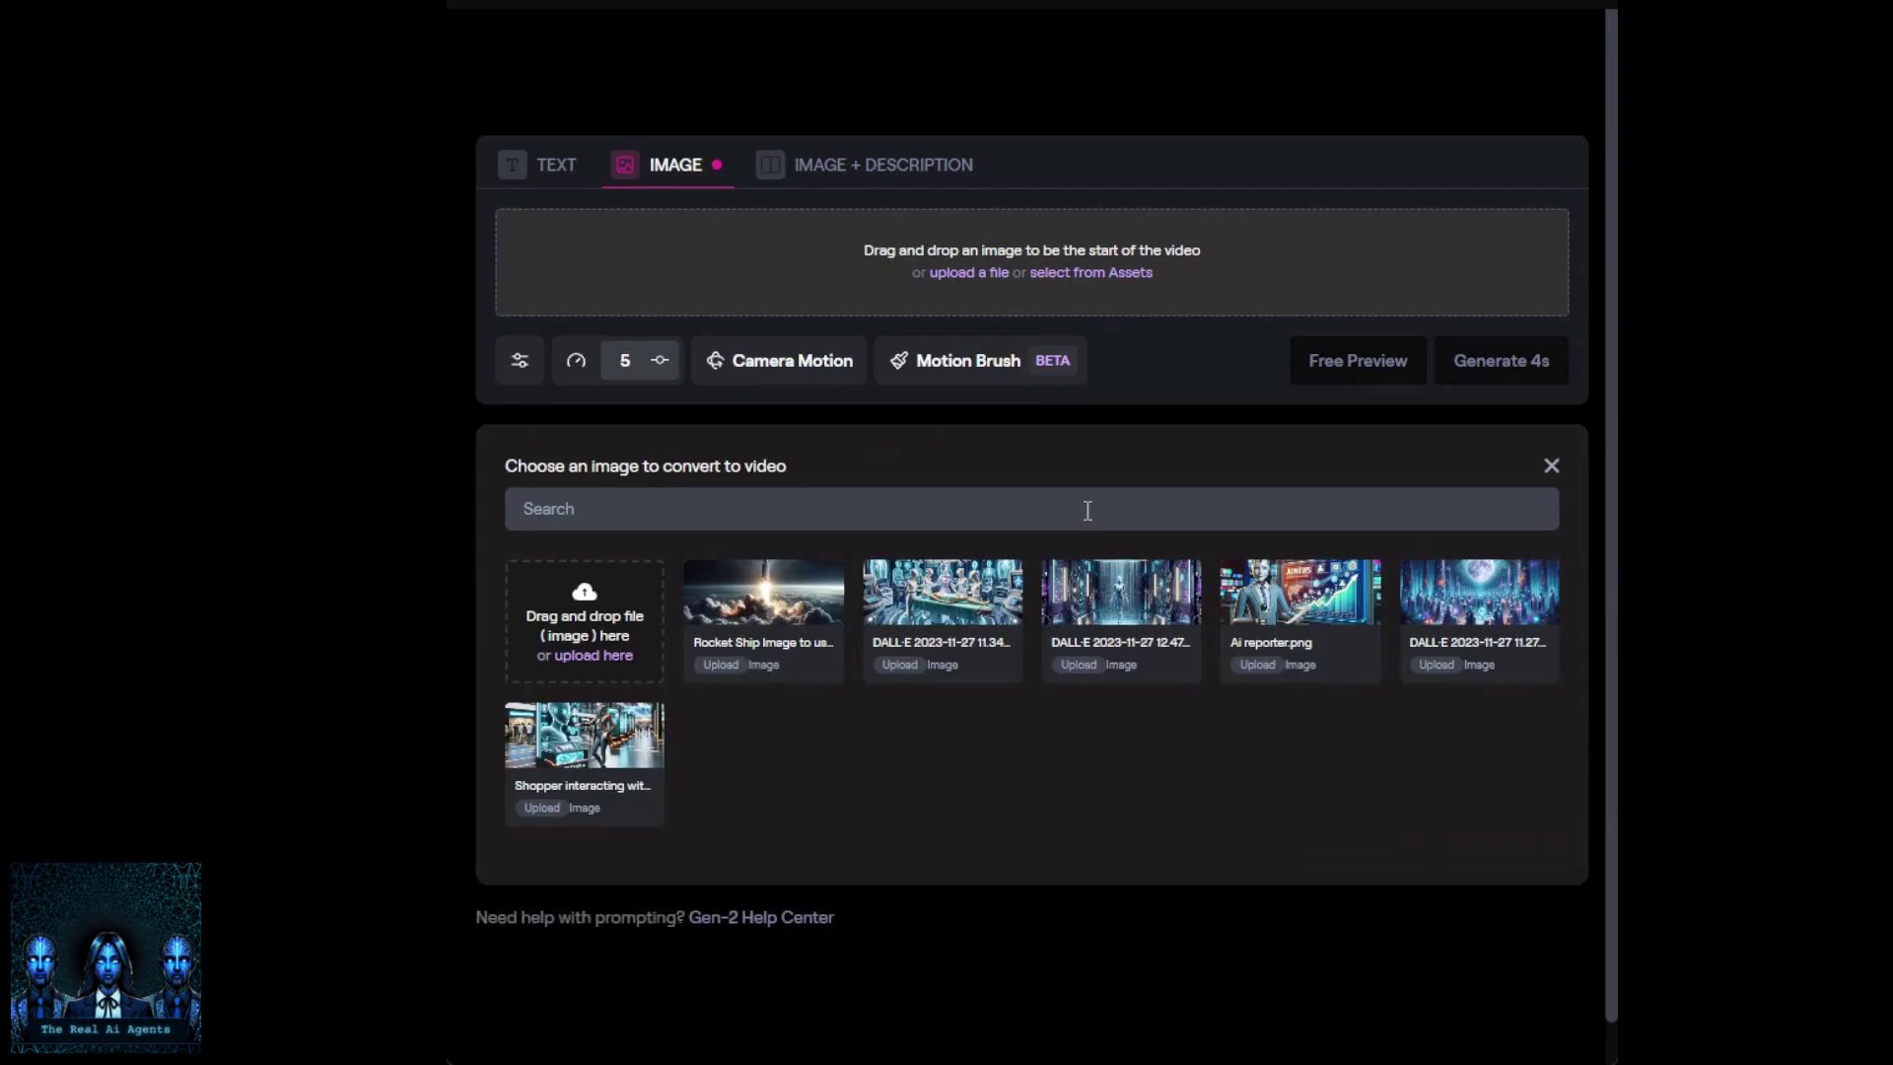
left_click(768, 597)
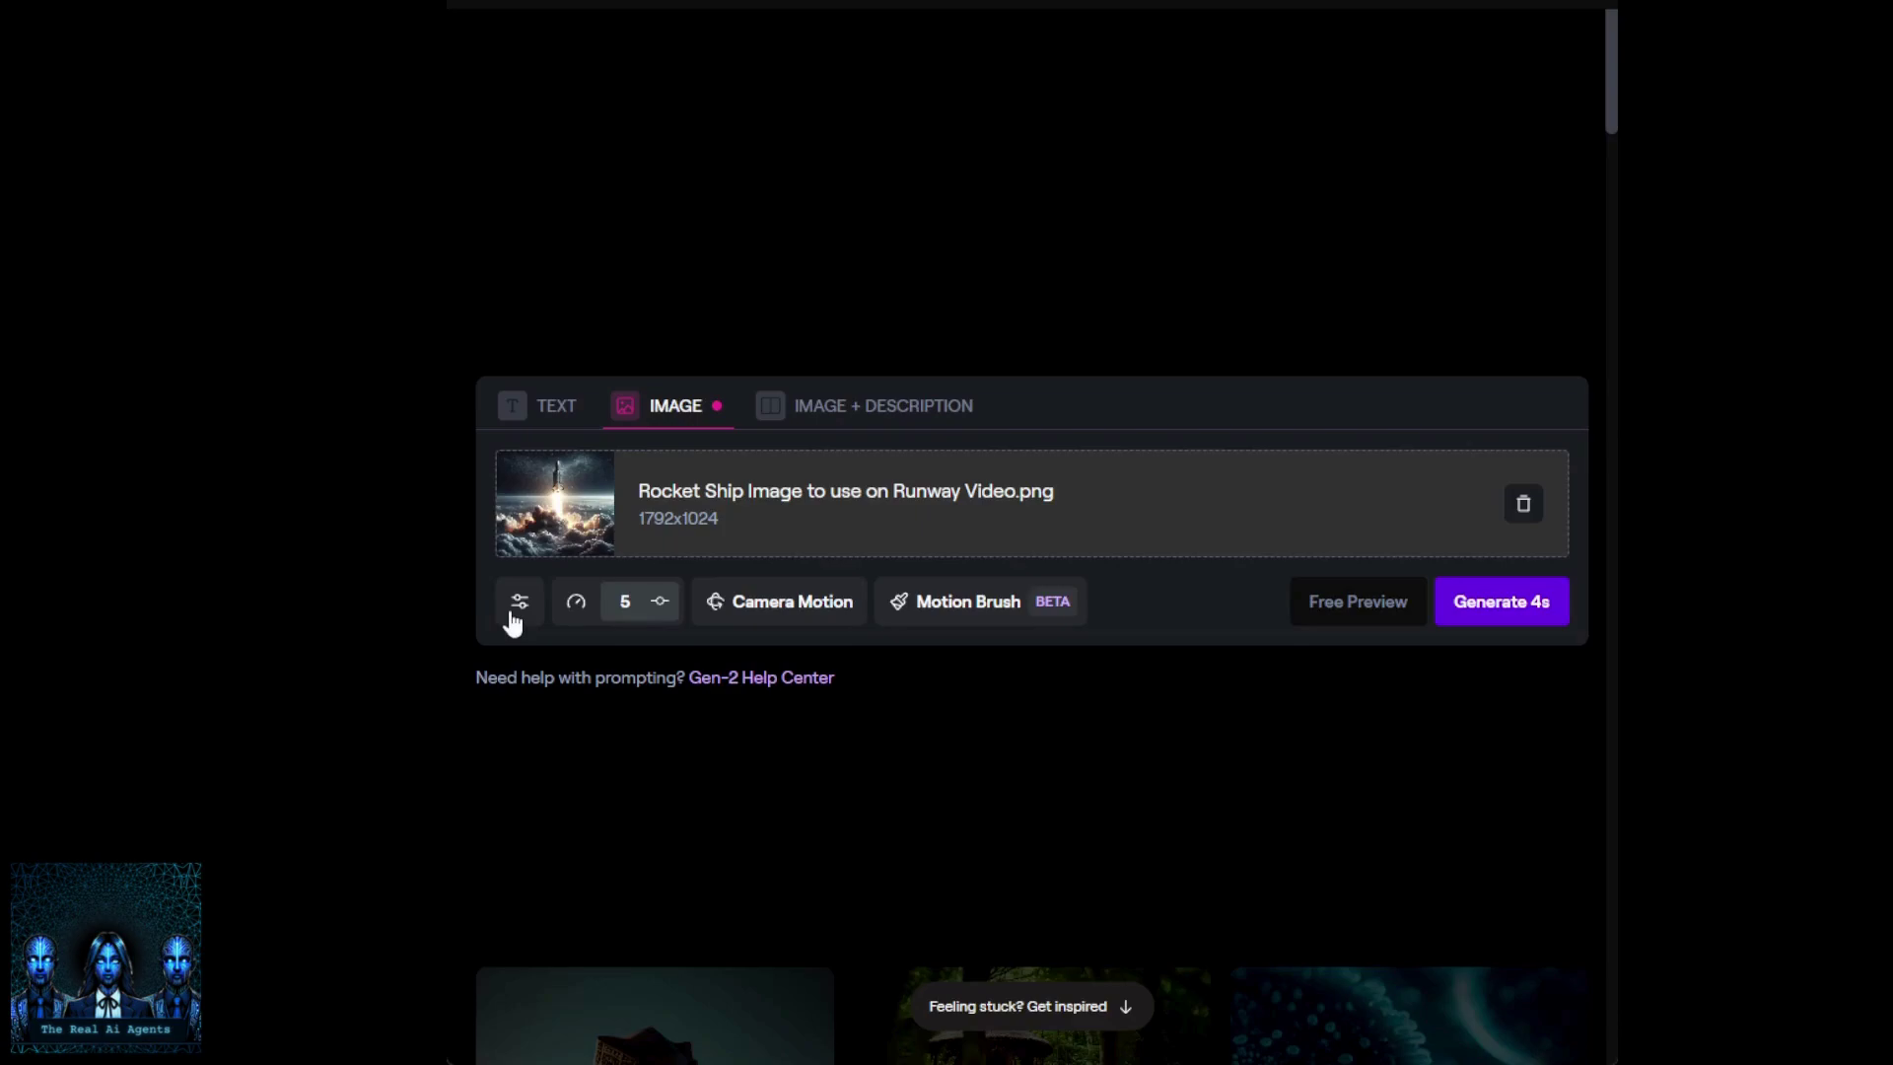
Raise General Motion to 8 and bring up the Motion Brush
left_click(661, 610)
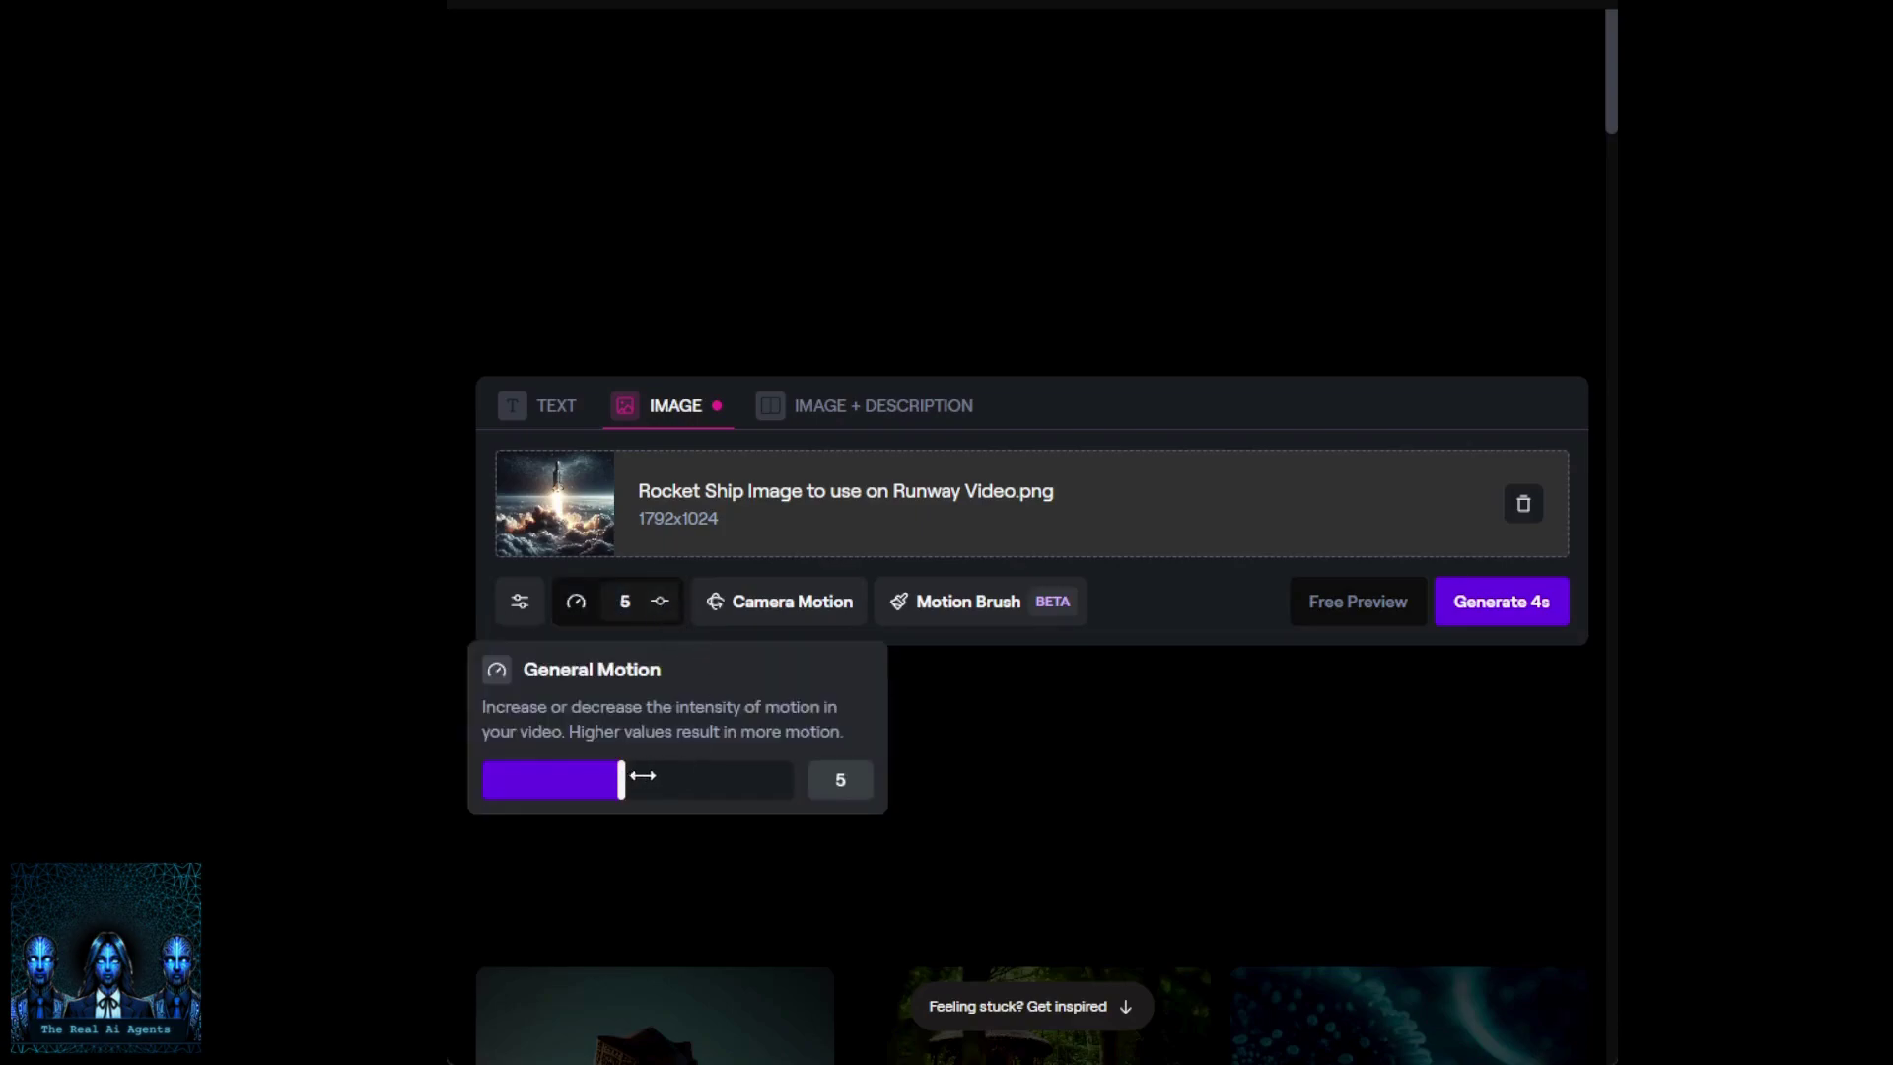
left_click_drag(631, 778, 714, 788)
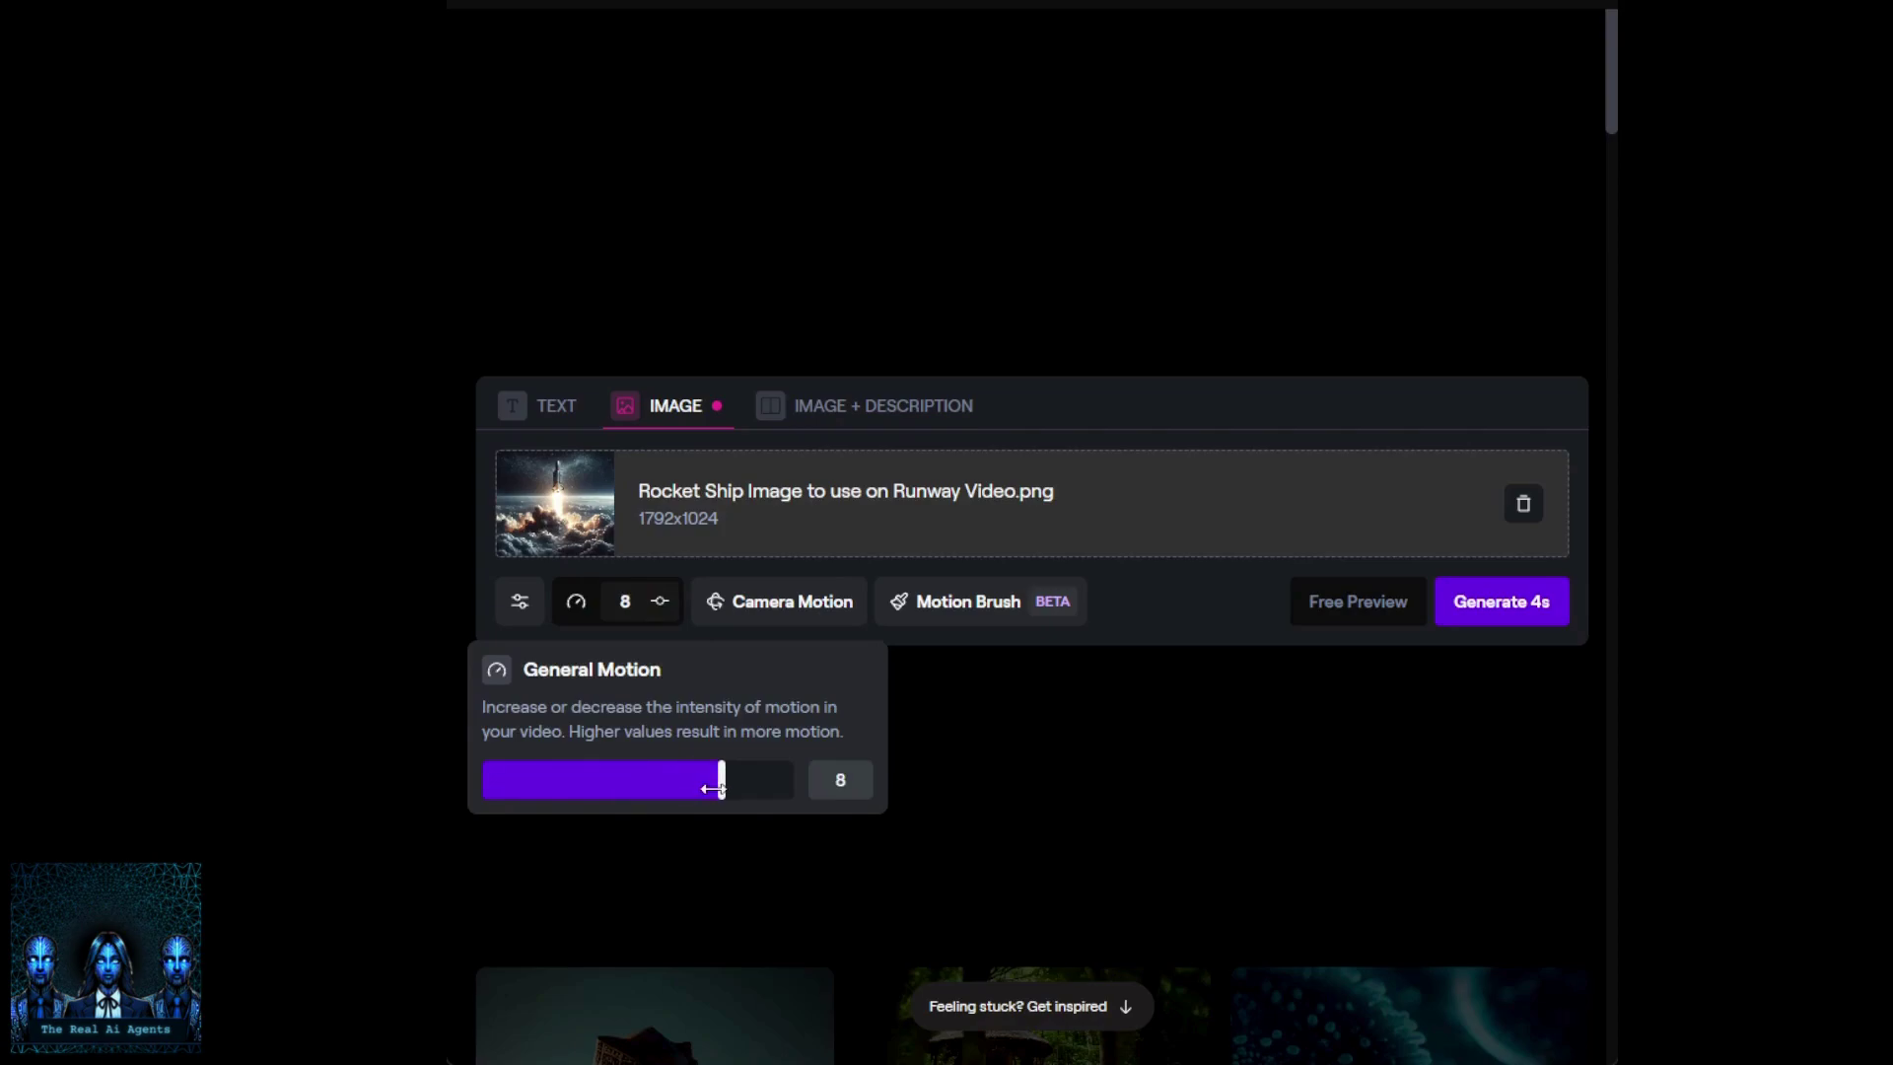
left_click(975, 610)
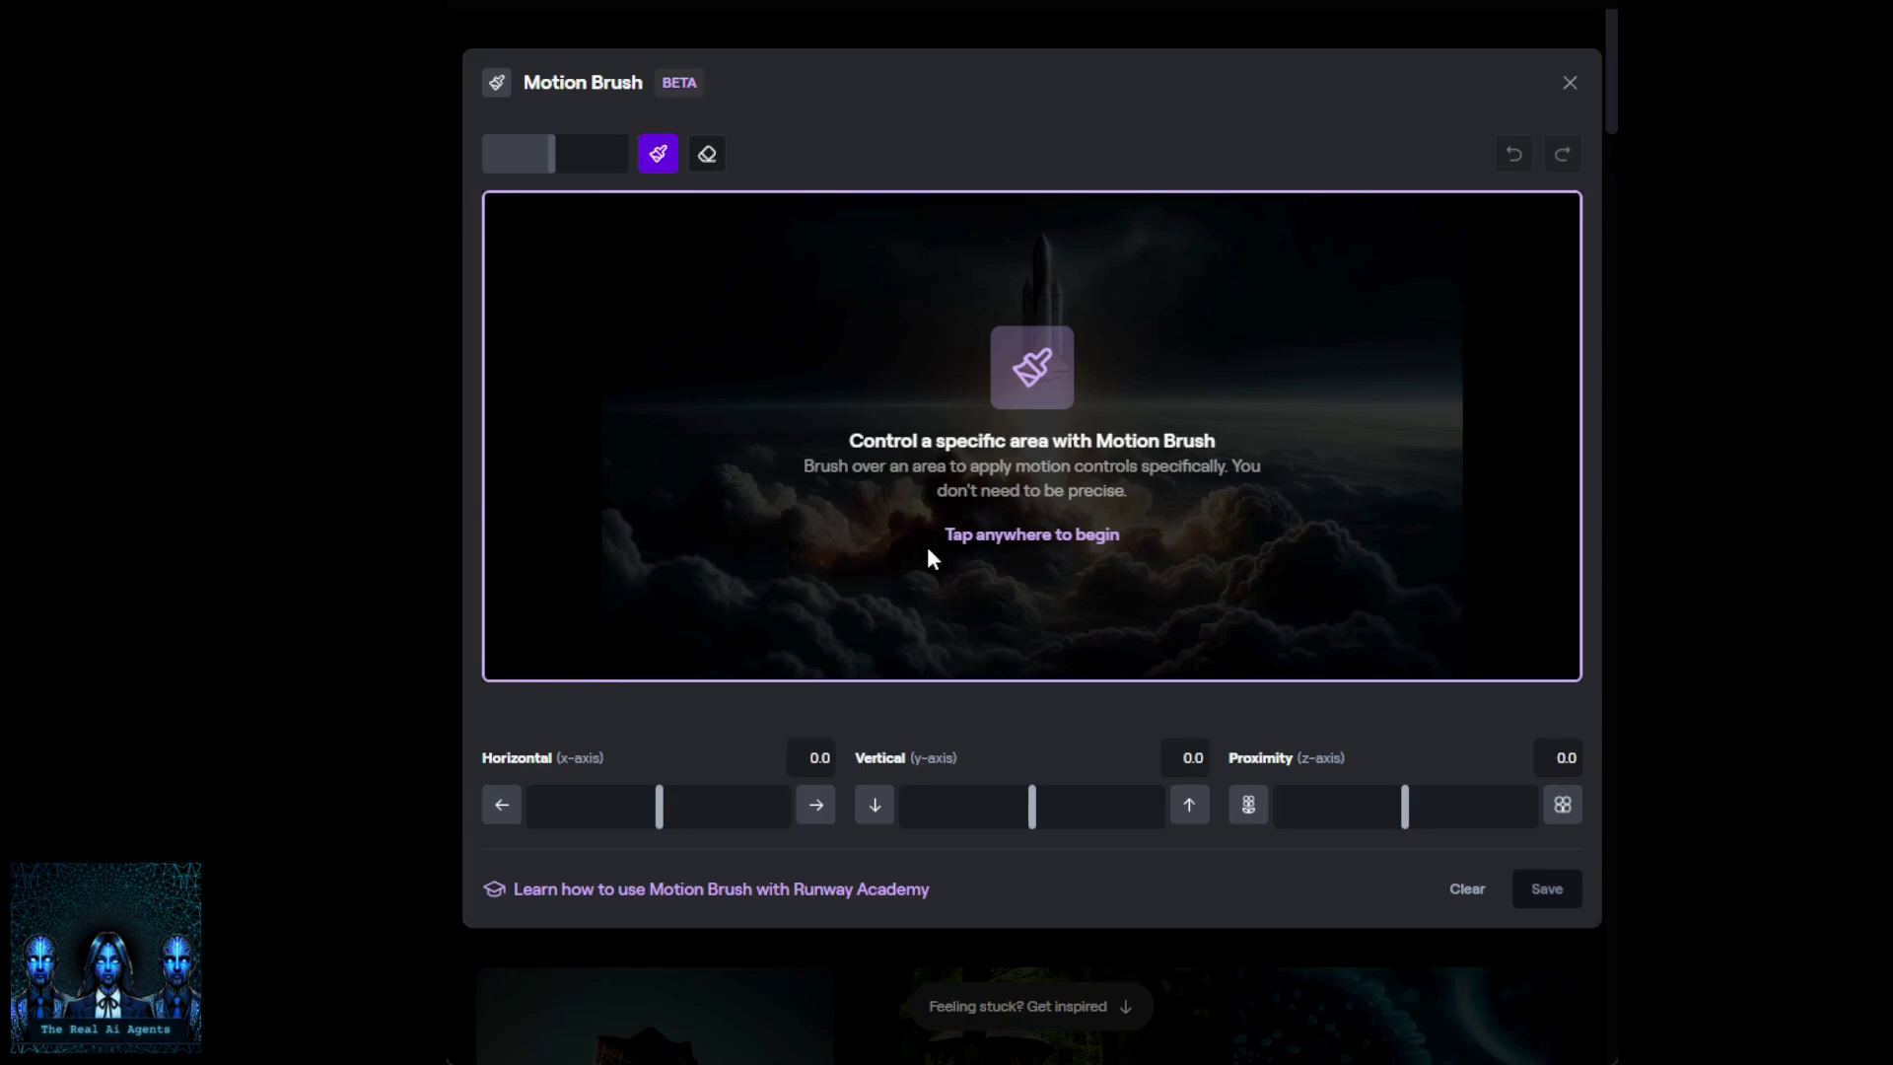
Dismiss the Motion Brush introduction overlay to begin brushing the rocket image
left_click(976, 534)
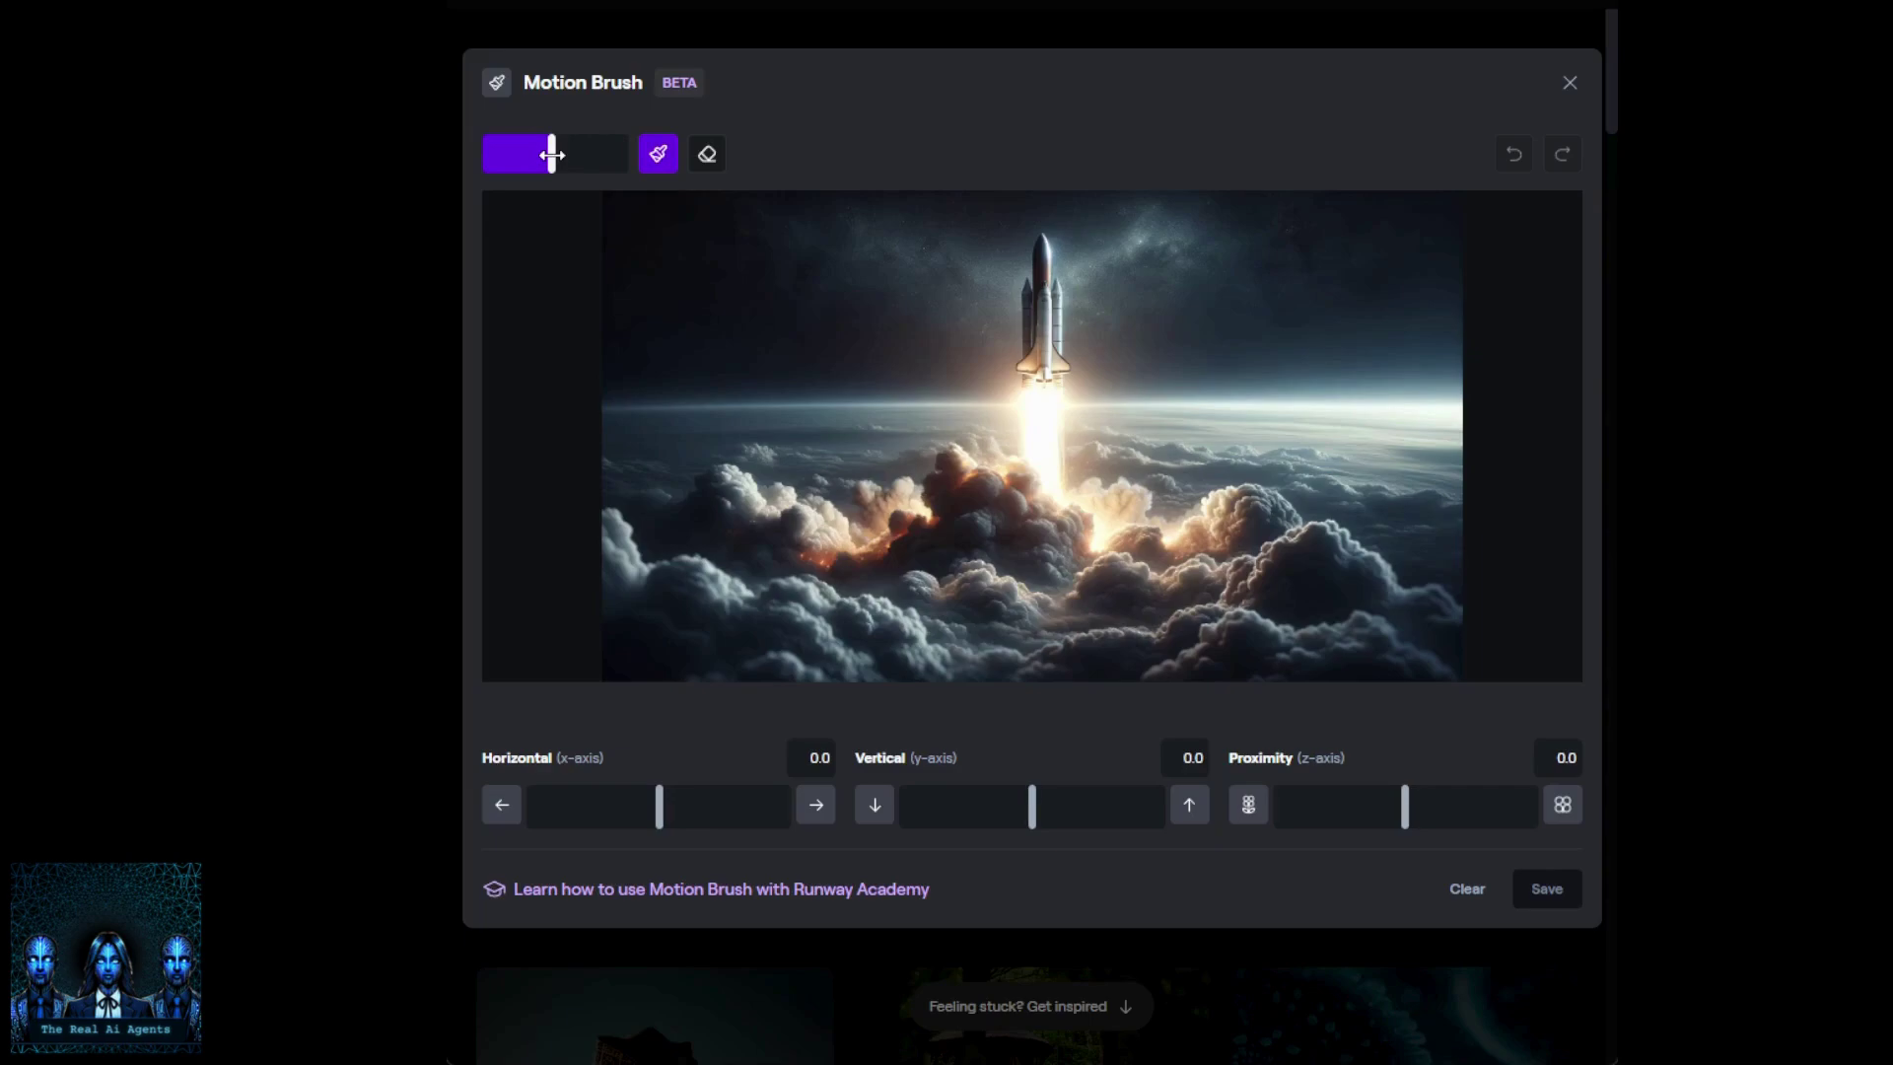
Enlarge the brush and paint the clouds, horizon and sky around the rocket, leaving the rocket unpainted
left_click_drag(552, 155, 609, 156)
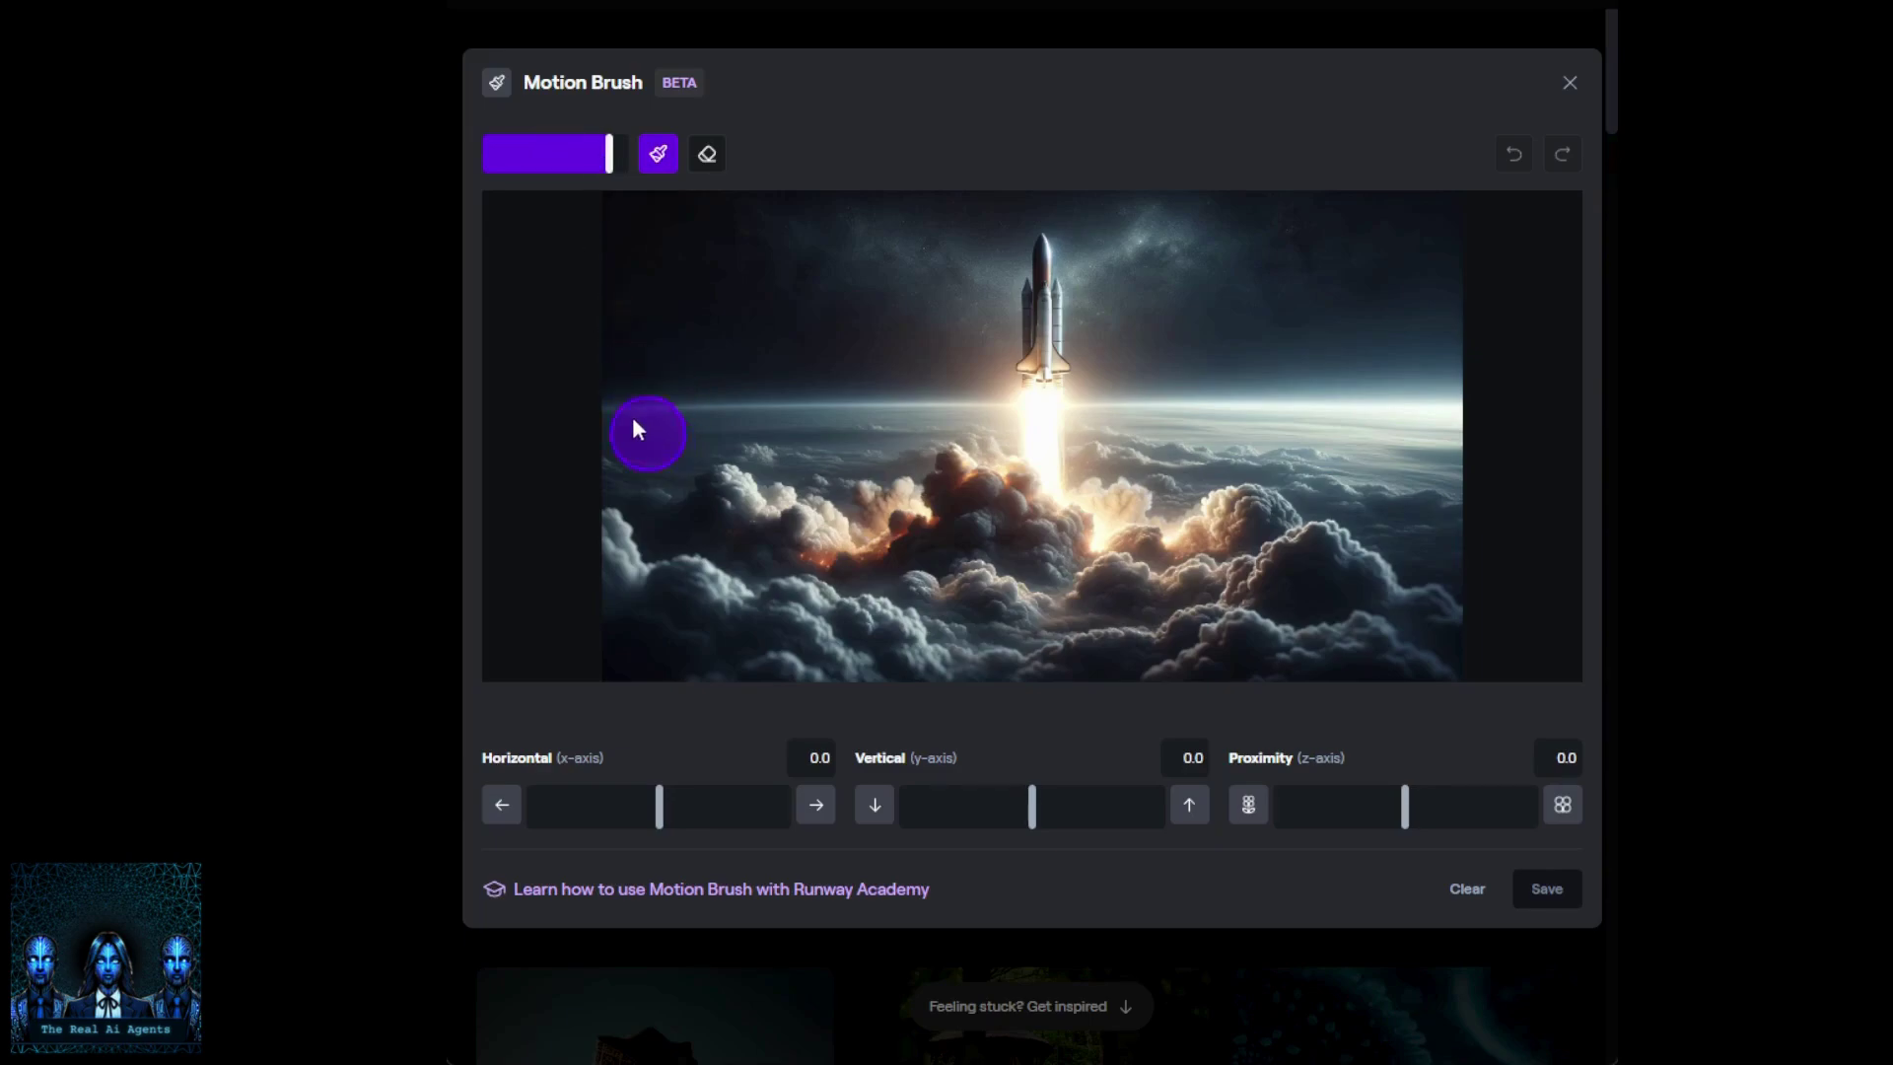
mouse_move(632, 406)
left_mouse_down()
mouse_move(637, 626)
mouse_move(739, 653)
mouse_move(690, 413)
mouse_move(676, 658)
mouse_move(1506, 623)
mouse_move(1386, 675)
mouse_move(902, 644)
mouse_move(853, 521)
mouse_move(757, 394)
mouse_move(749, 579)
mouse_move(734, 416)
mouse_move(788, 600)
mouse_move(799, 510)
mouse_move(690, 650)
mouse_move(622, 671)
left_mouse_up()
mouse_move(748, 412)
left_mouse_down()
mouse_move(889, 391)
mouse_move(1002, 589)
mouse_move(976, 415)
mouse_move(847, 400)
mouse_move(915, 543)
left_mouse_up()
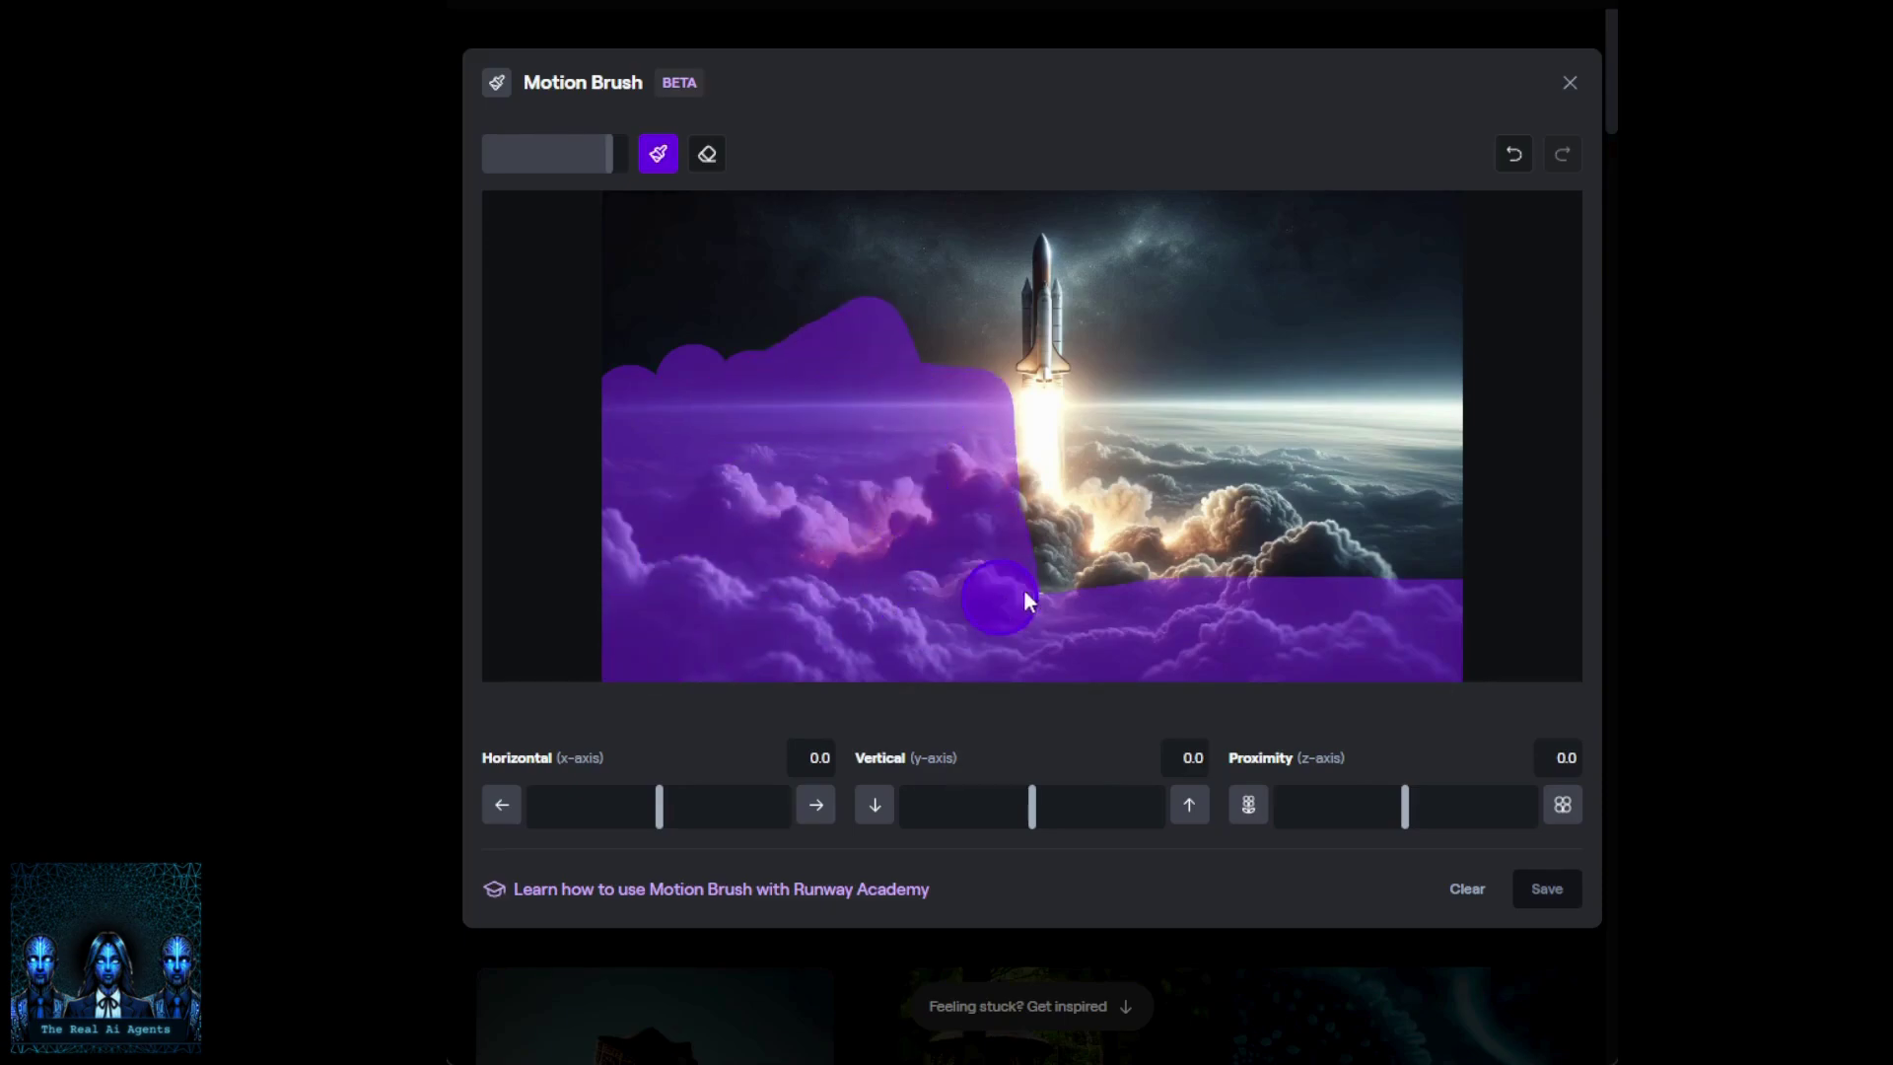
mouse_move(1043, 558)
left_mouse_down()
mouse_move(1413, 558)
mouse_move(1461, 413)
mouse_move(1449, 223)
mouse_move(1464, 623)
mouse_move(1404, 481)
mouse_move(1390, 345)
mouse_move(1287, 523)
mouse_move(1224, 490)
mouse_move(1118, 515)
left_mouse_up()
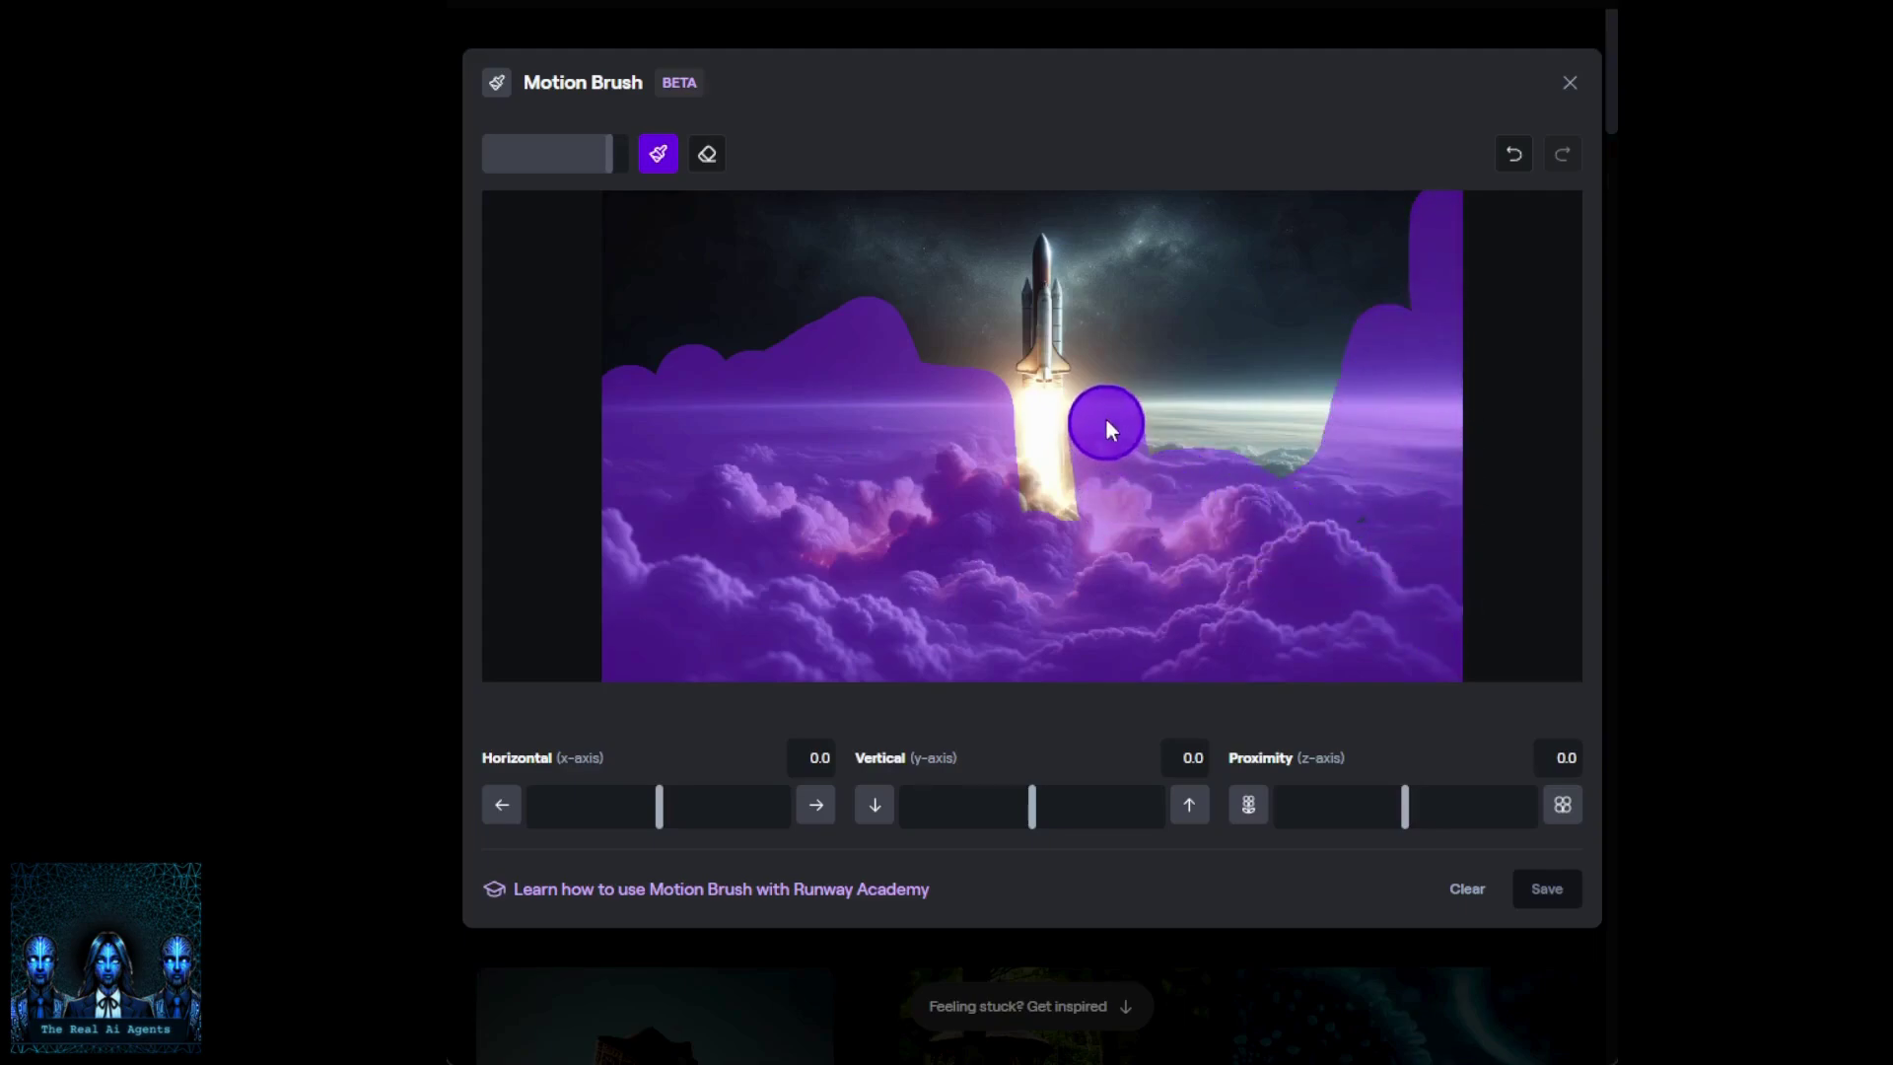
mouse_move(1106, 424)
left_mouse_down()
mouse_move(1347, 431)
mouse_move(1257, 478)
mouse_move(1158, 309)
left_mouse_up()
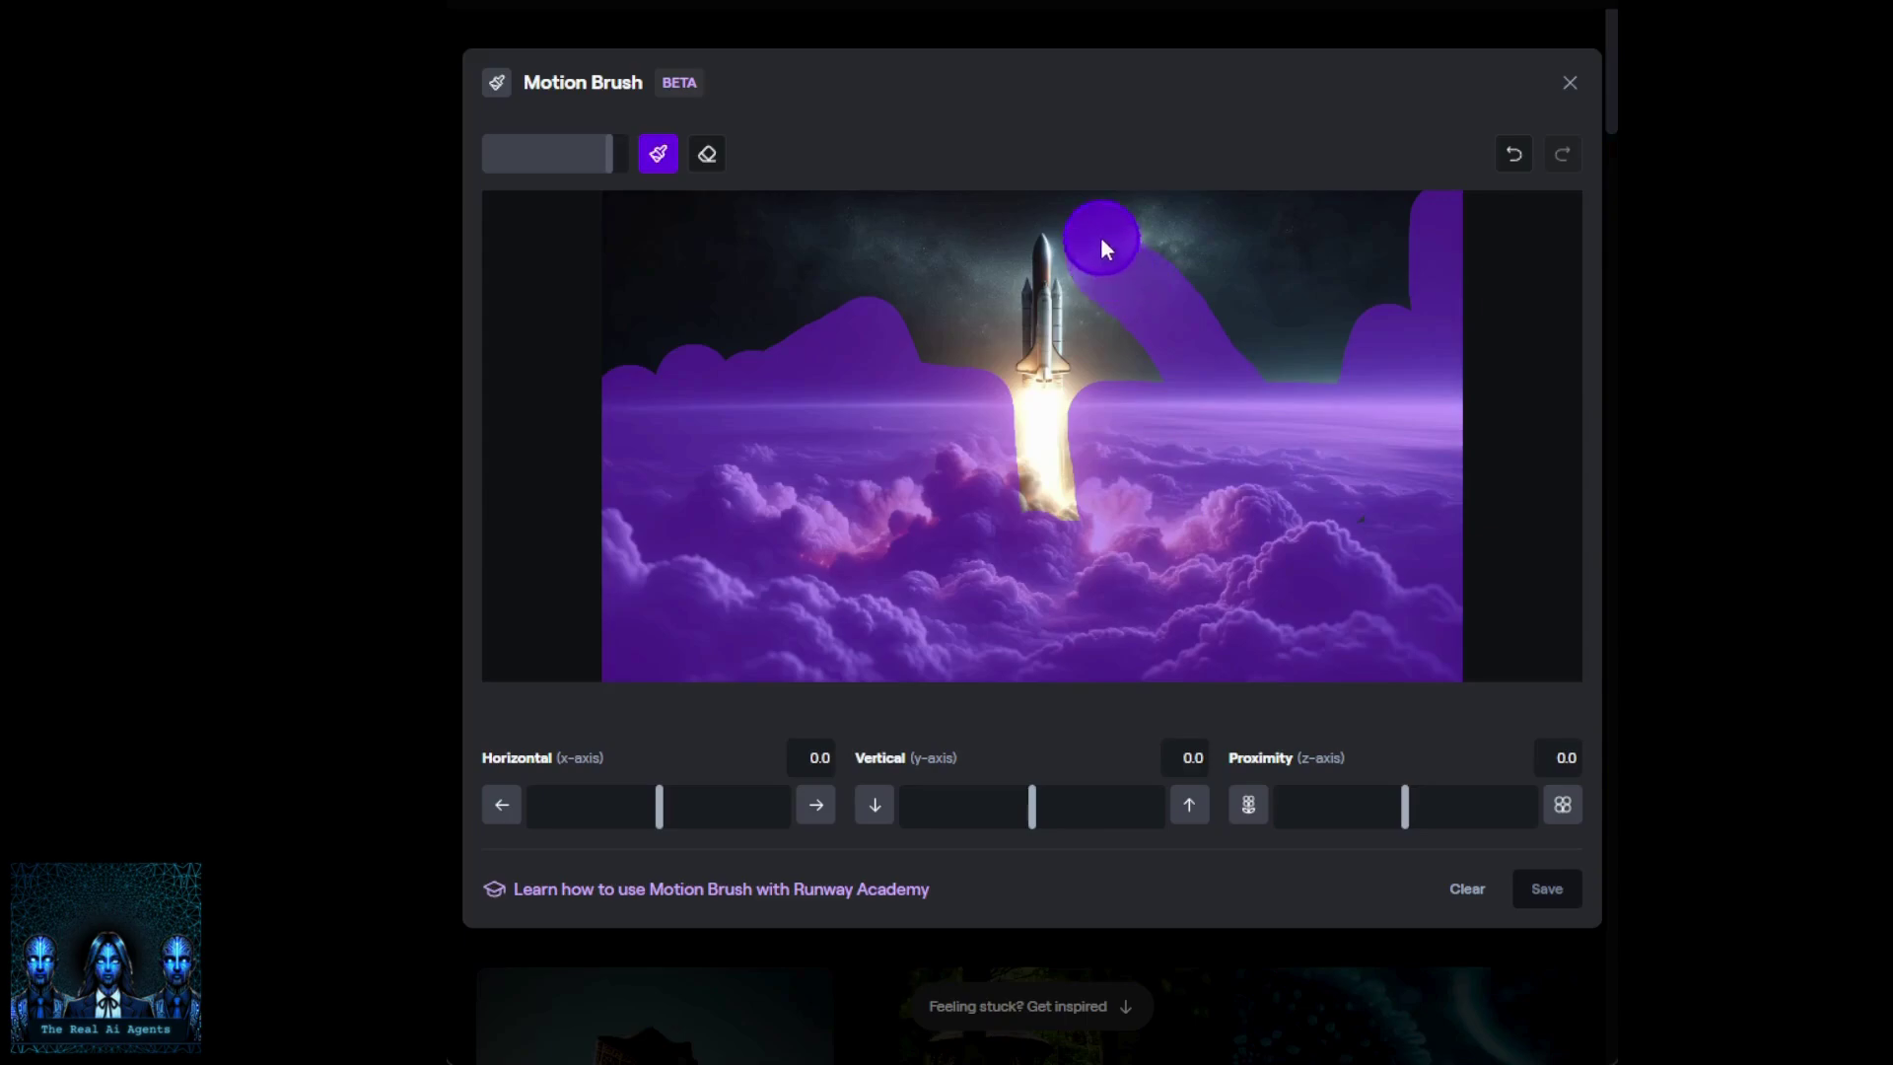
mouse_move(1101, 237)
left_mouse_down()
mouse_move(1111, 418)
mouse_move(1176, 213)
mouse_move(1306, 376)
mouse_move(1211, 272)
left_mouse_up()
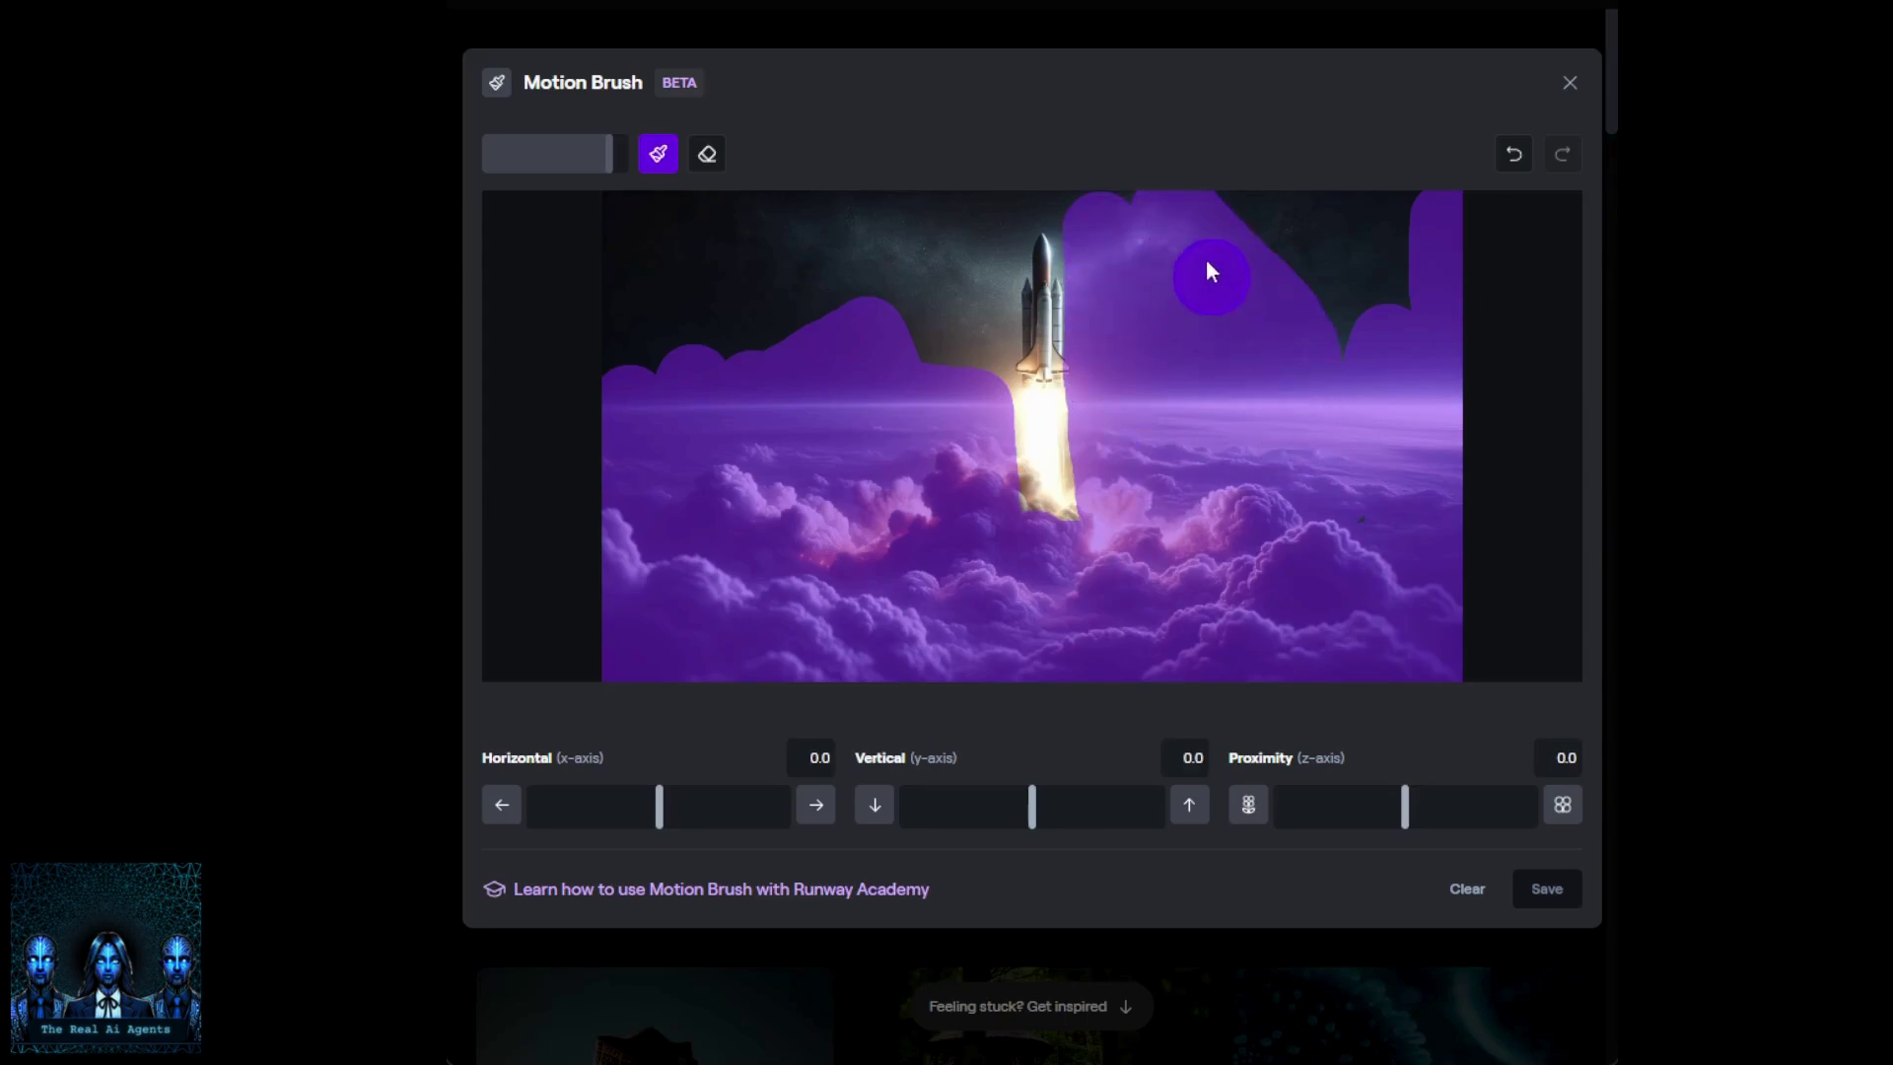
left_click_drag(1070, 192, 951, 271)
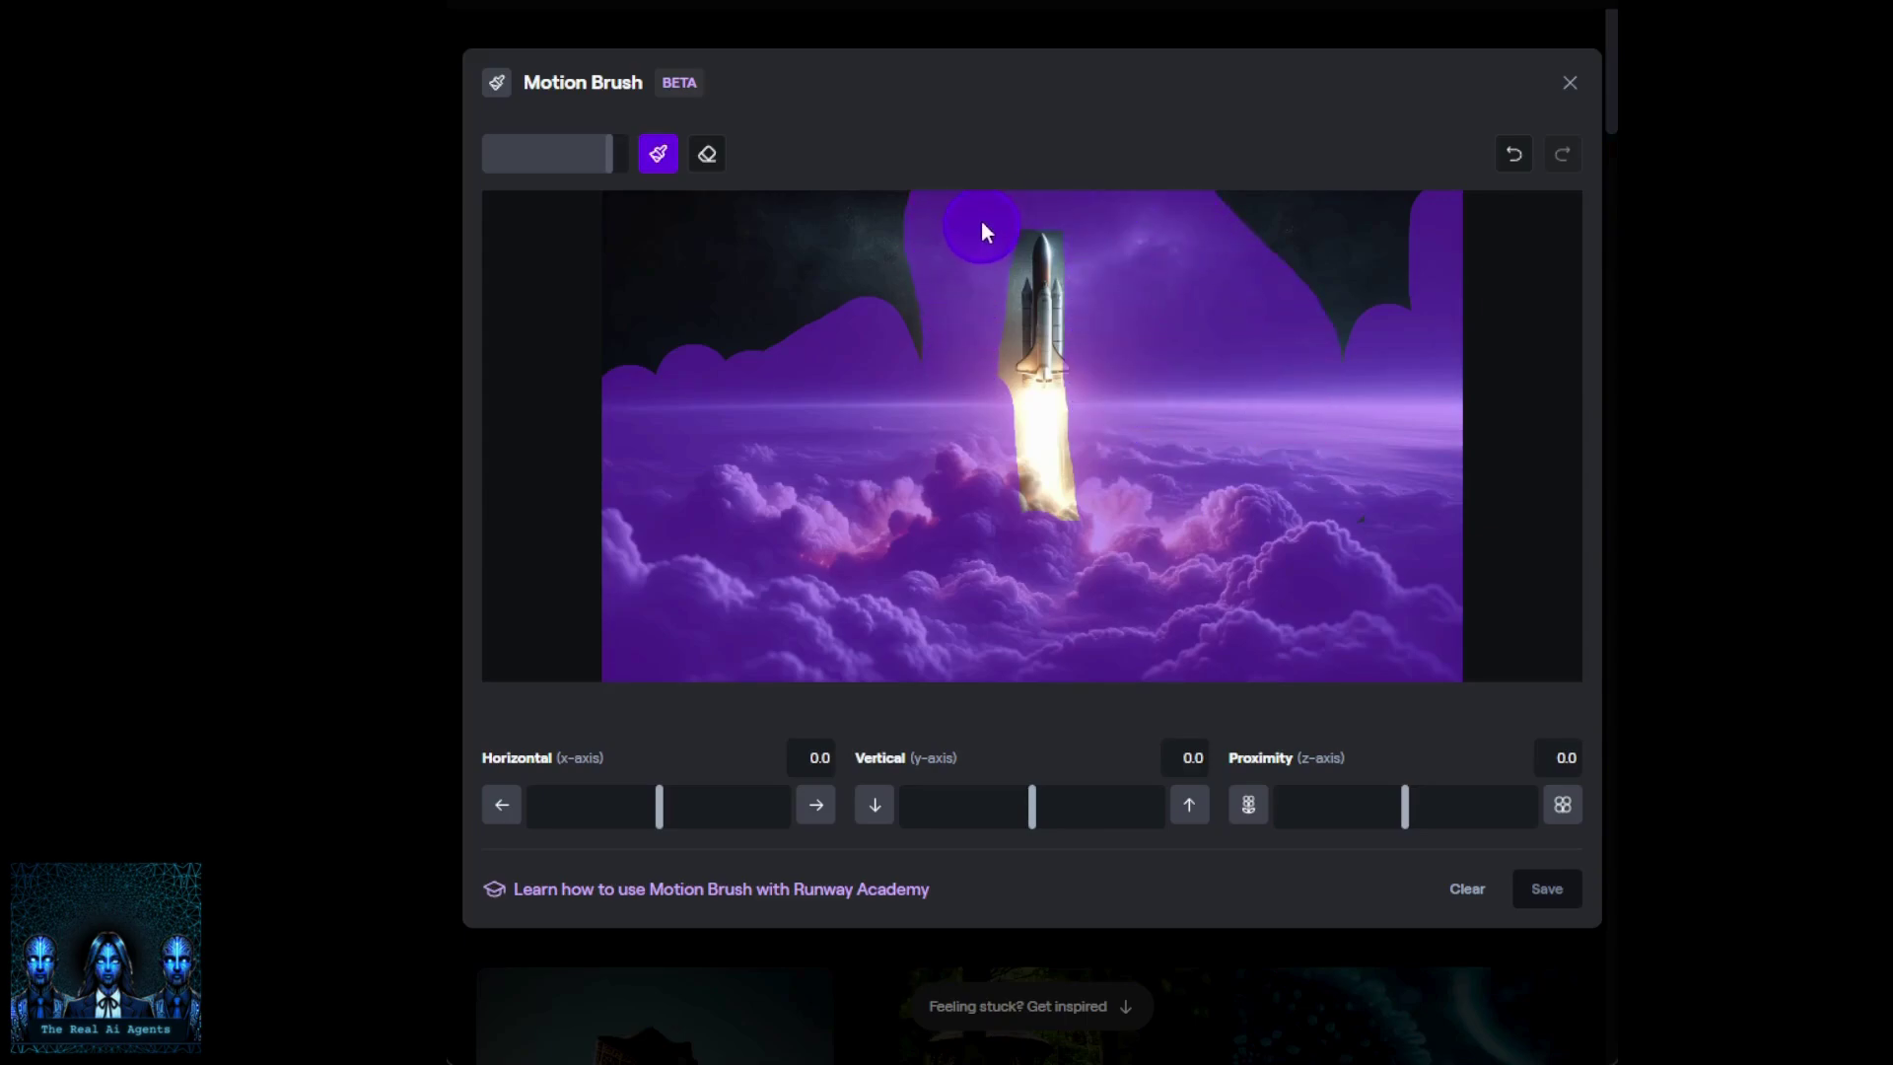
mouse_move(873, 218)
left_mouse_down()
mouse_move(882, 259)
mouse_move(891, 196)
mouse_move(816, 223)
left_mouse_up()
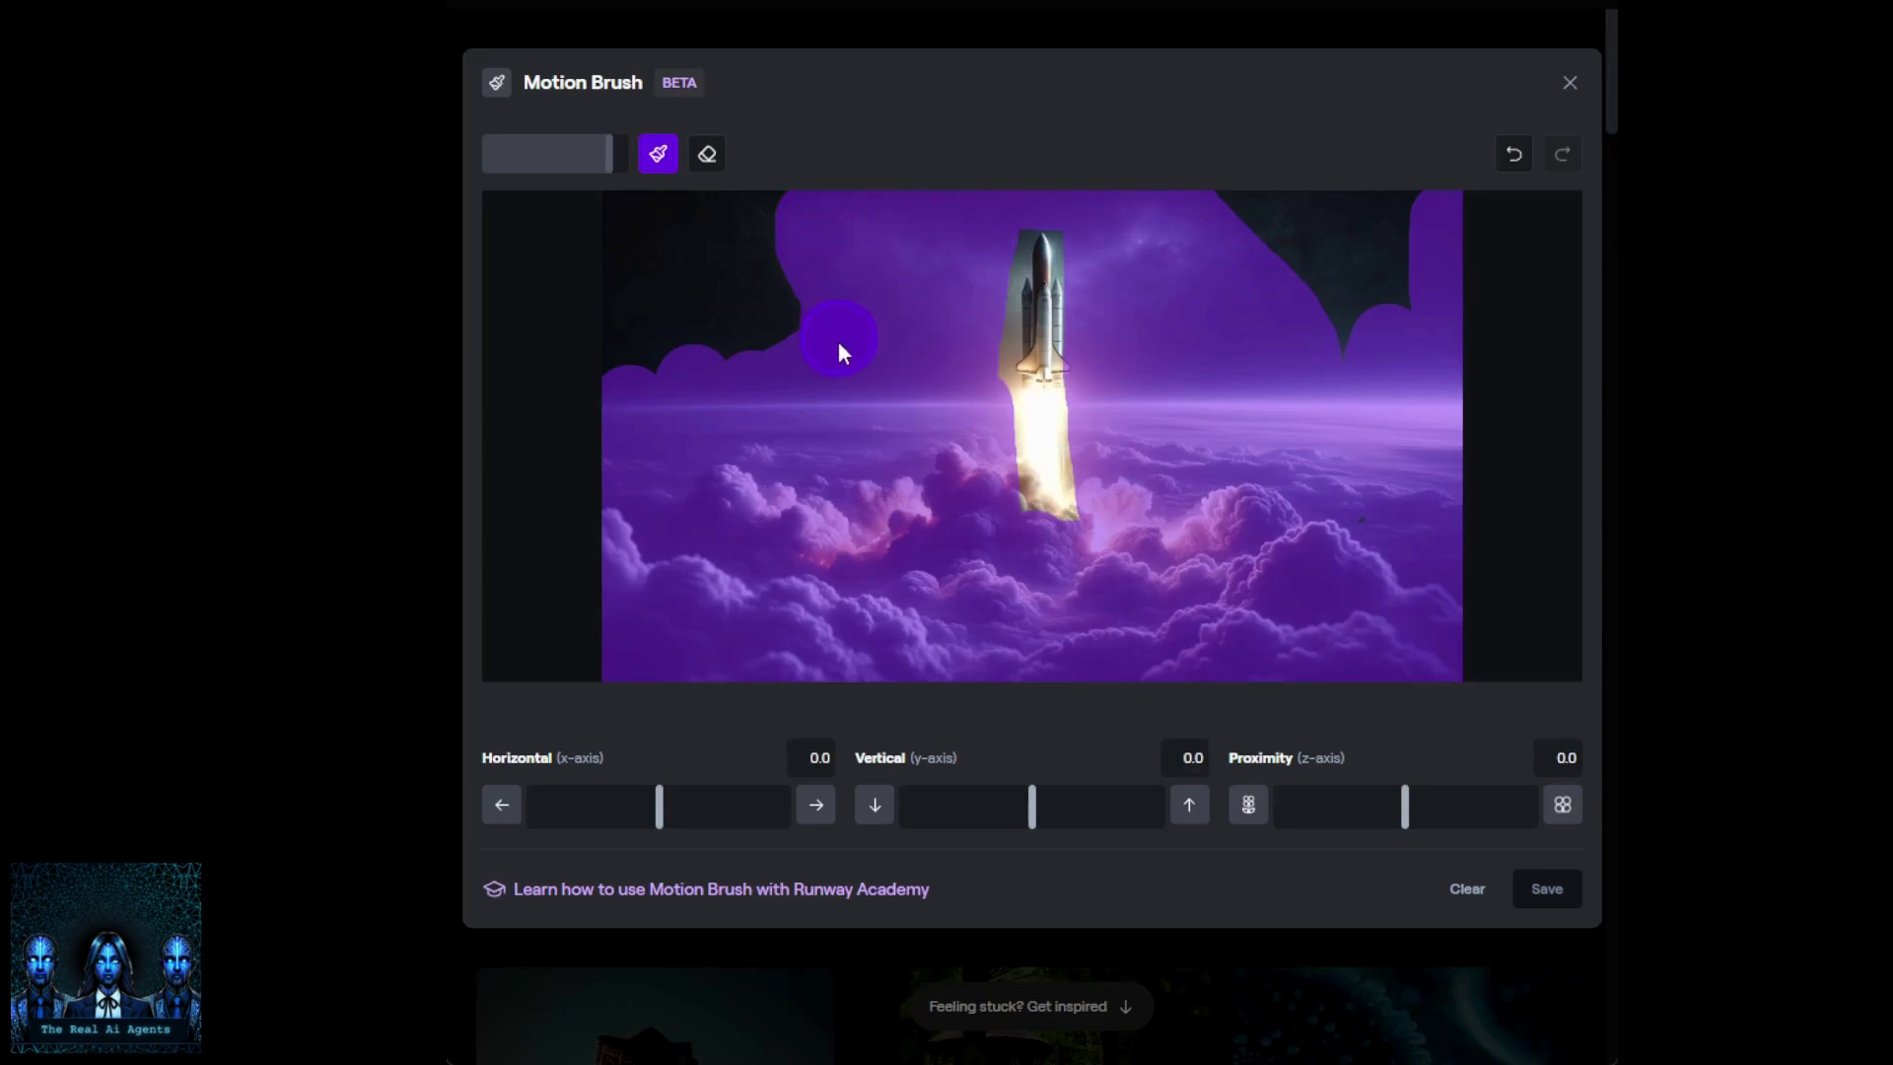
left_click_drag(838, 341, 839, 343)
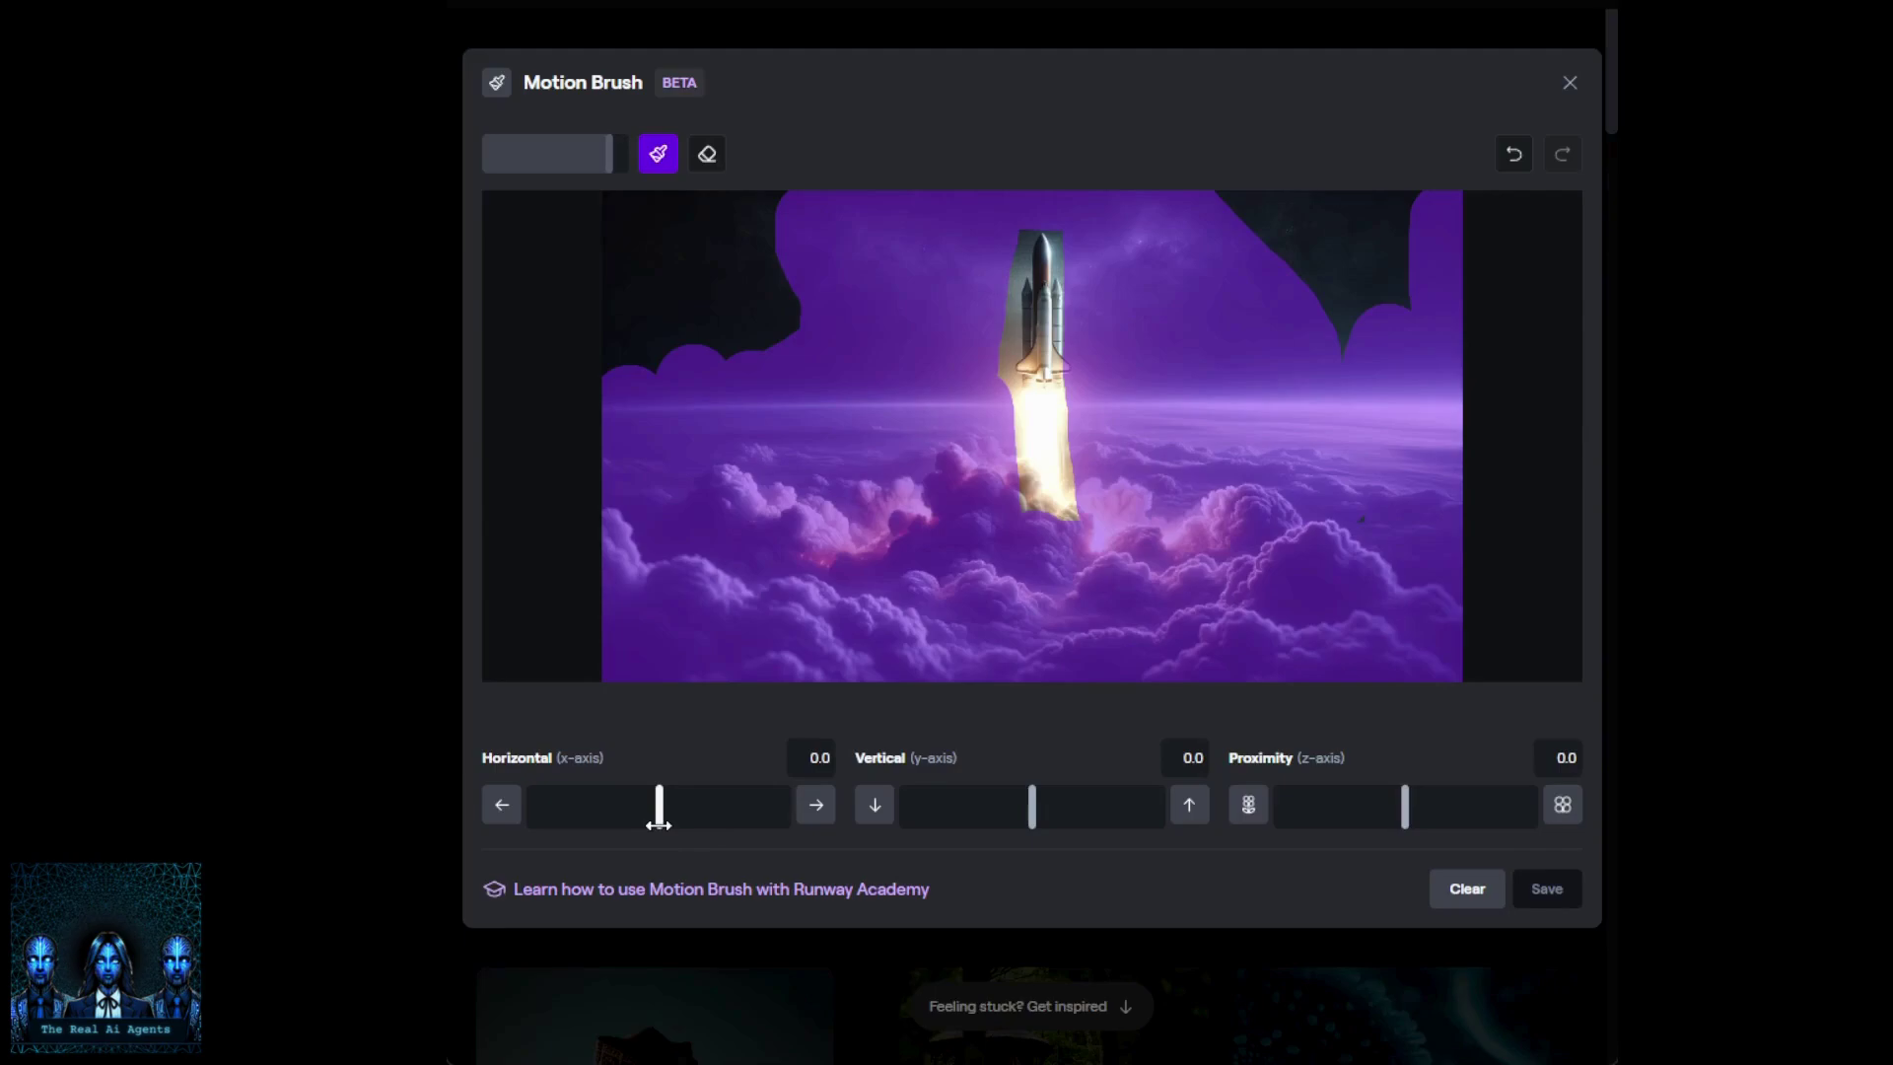
Move the painted clouds and sky at Horizontal 2.9 and Vertical 2.0, leaving Proximity at 0.0
left_click_drag(659, 824, 697, 829)
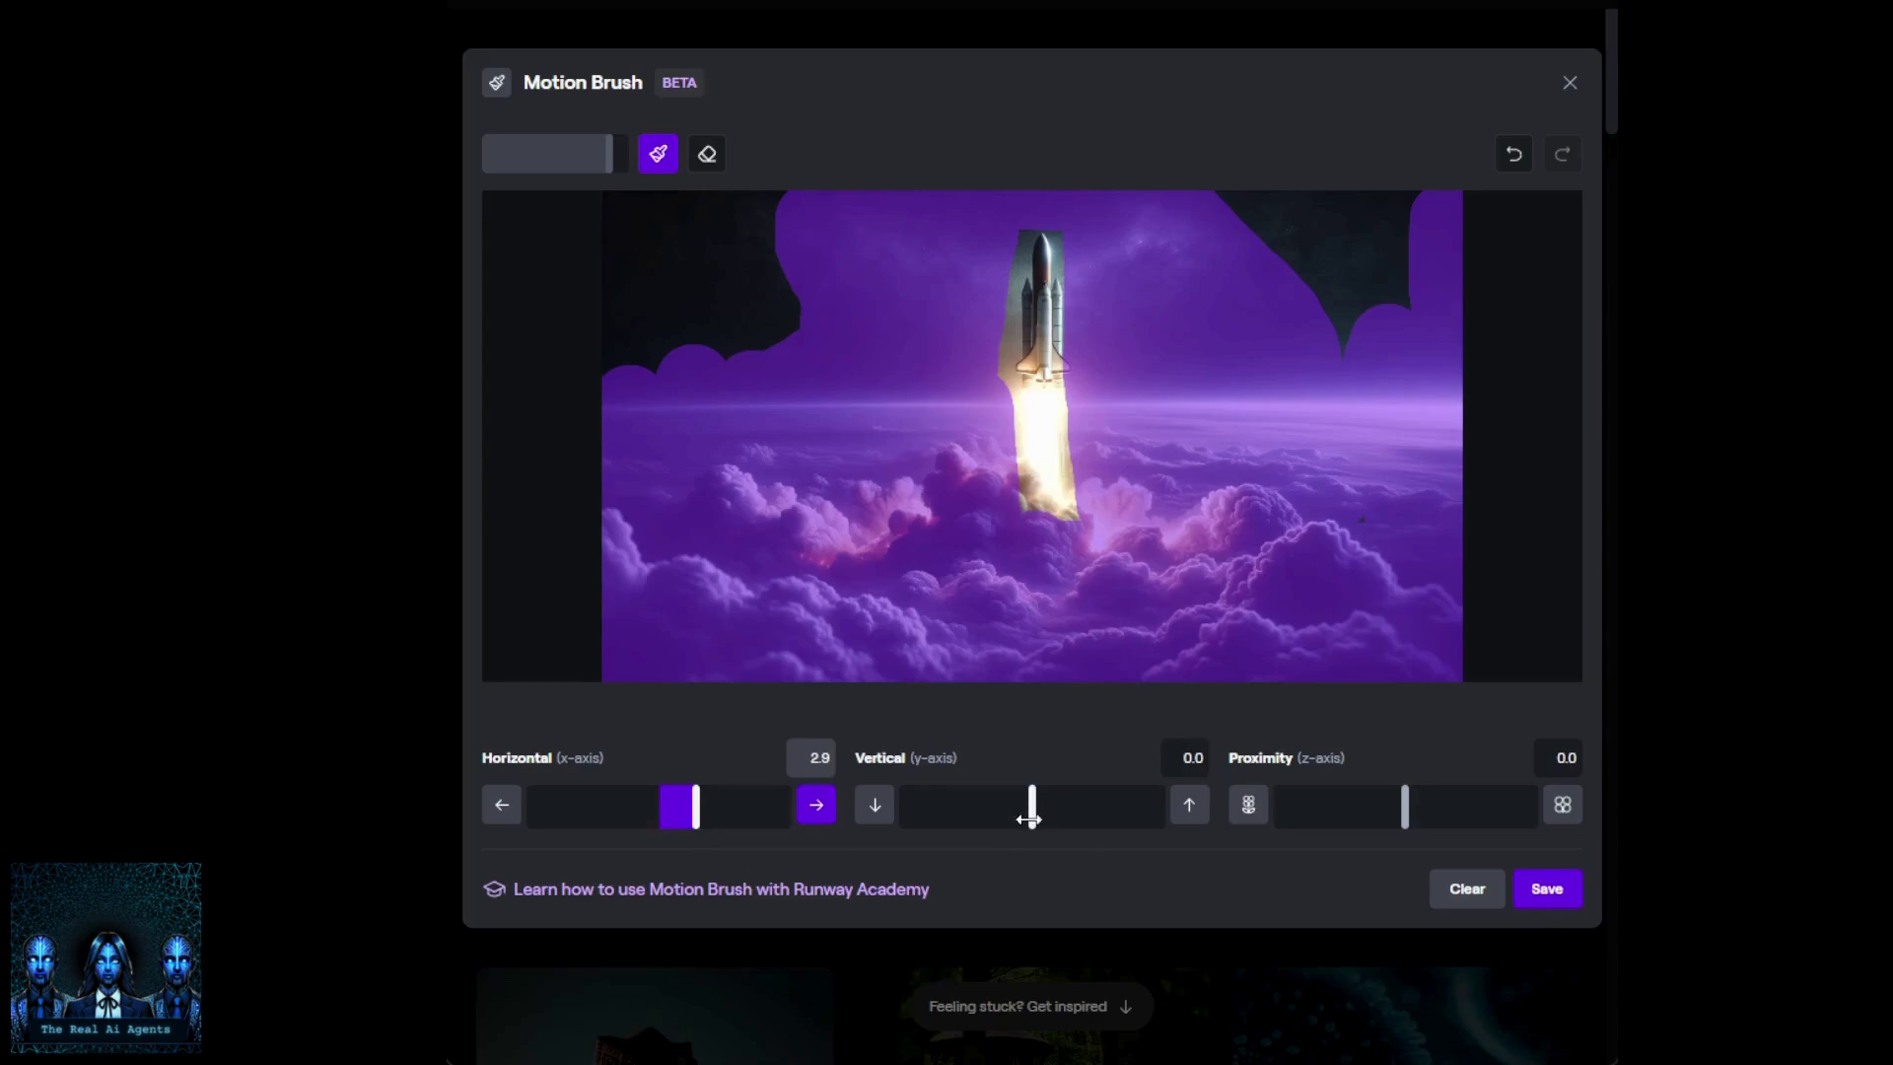
left_click_drag(1030, 818, 1060, 825)
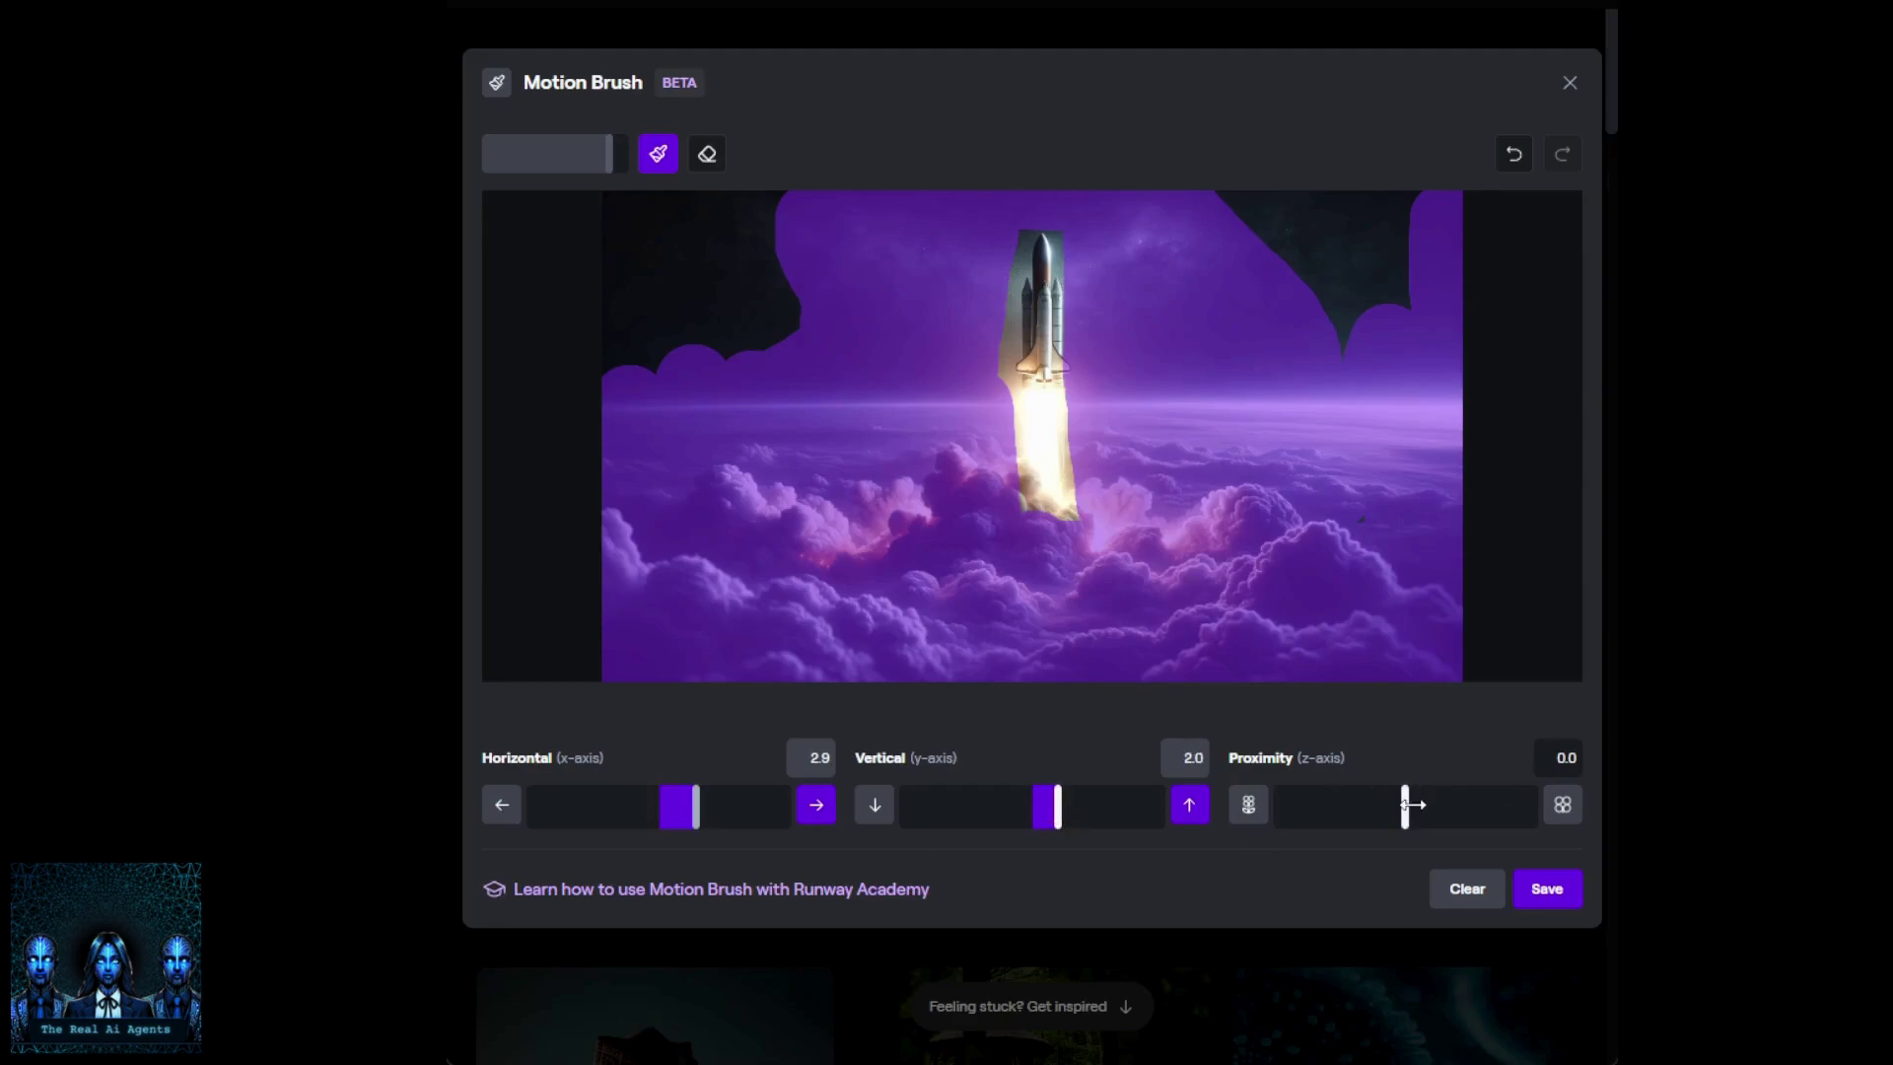
Save the Motion Brush settings and add a Zoom out camera motion at speed 2.0
left_click(1555, 891)
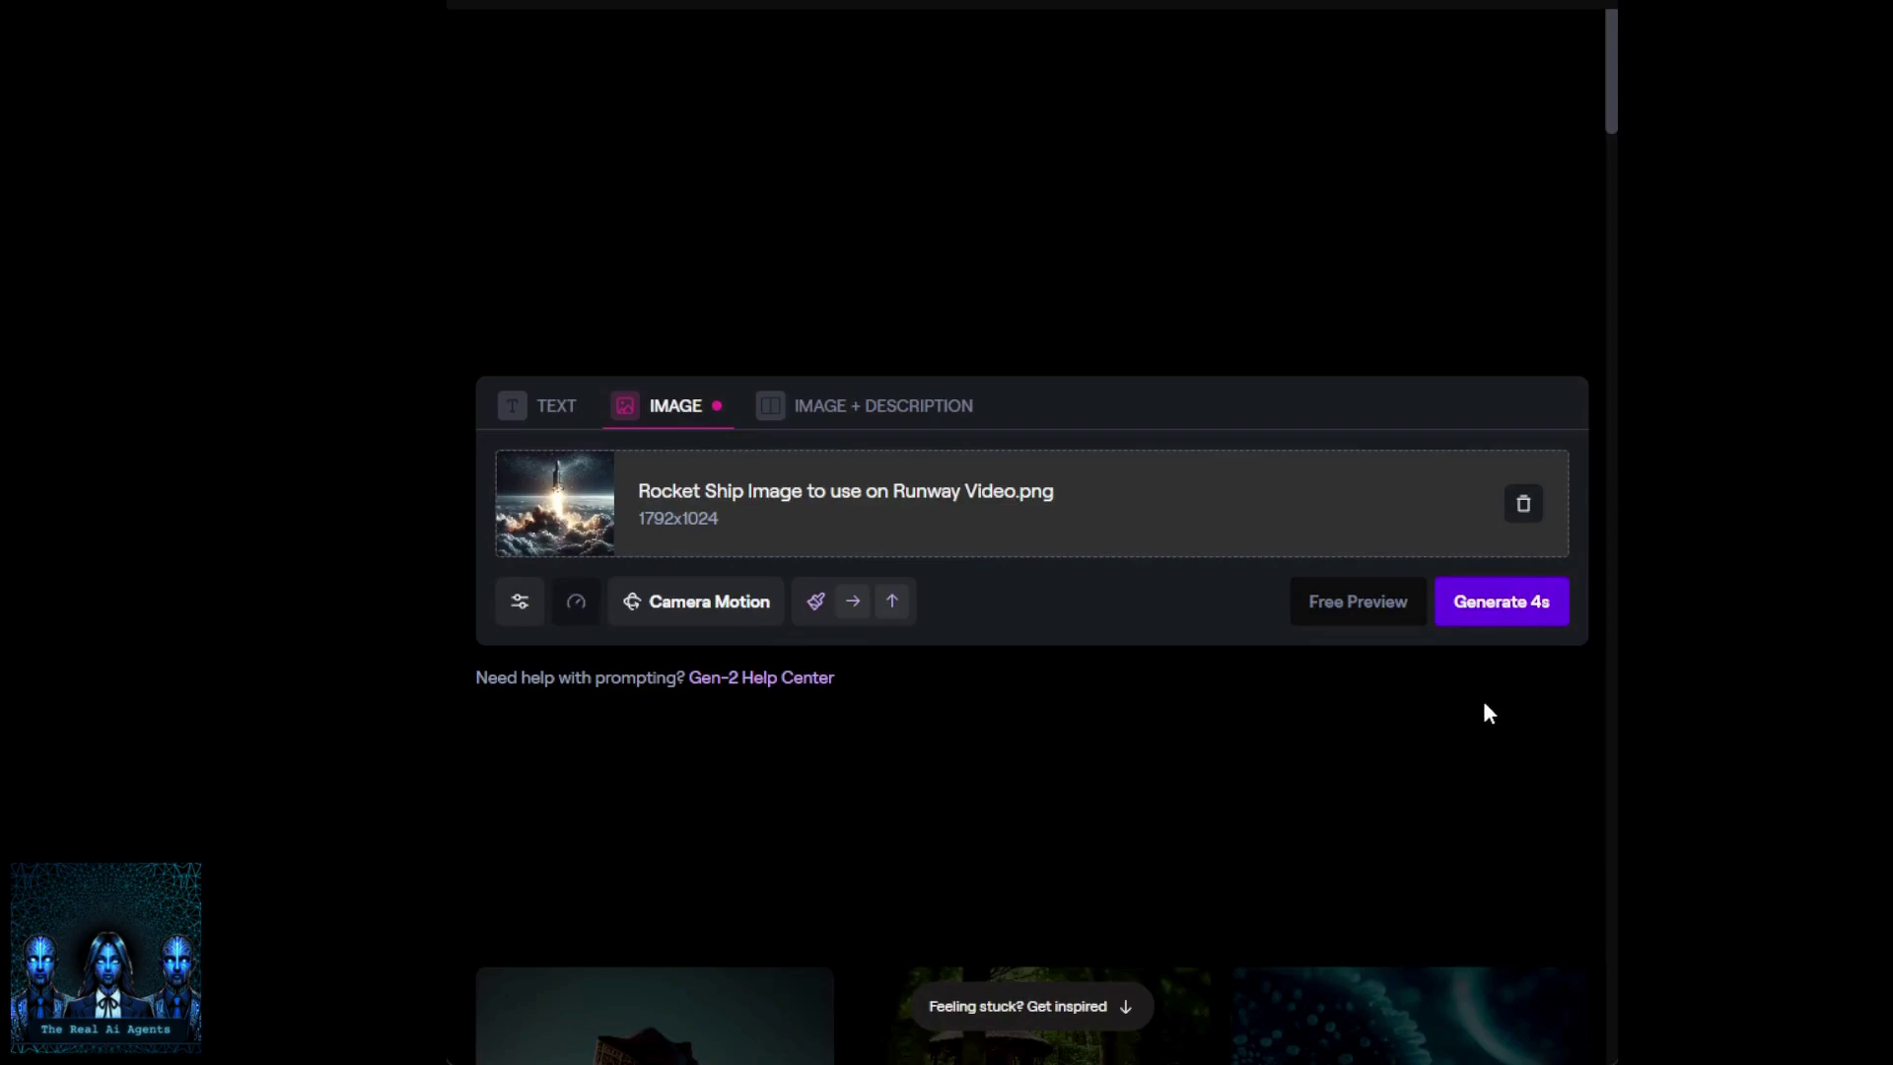
left_click(658, 613)
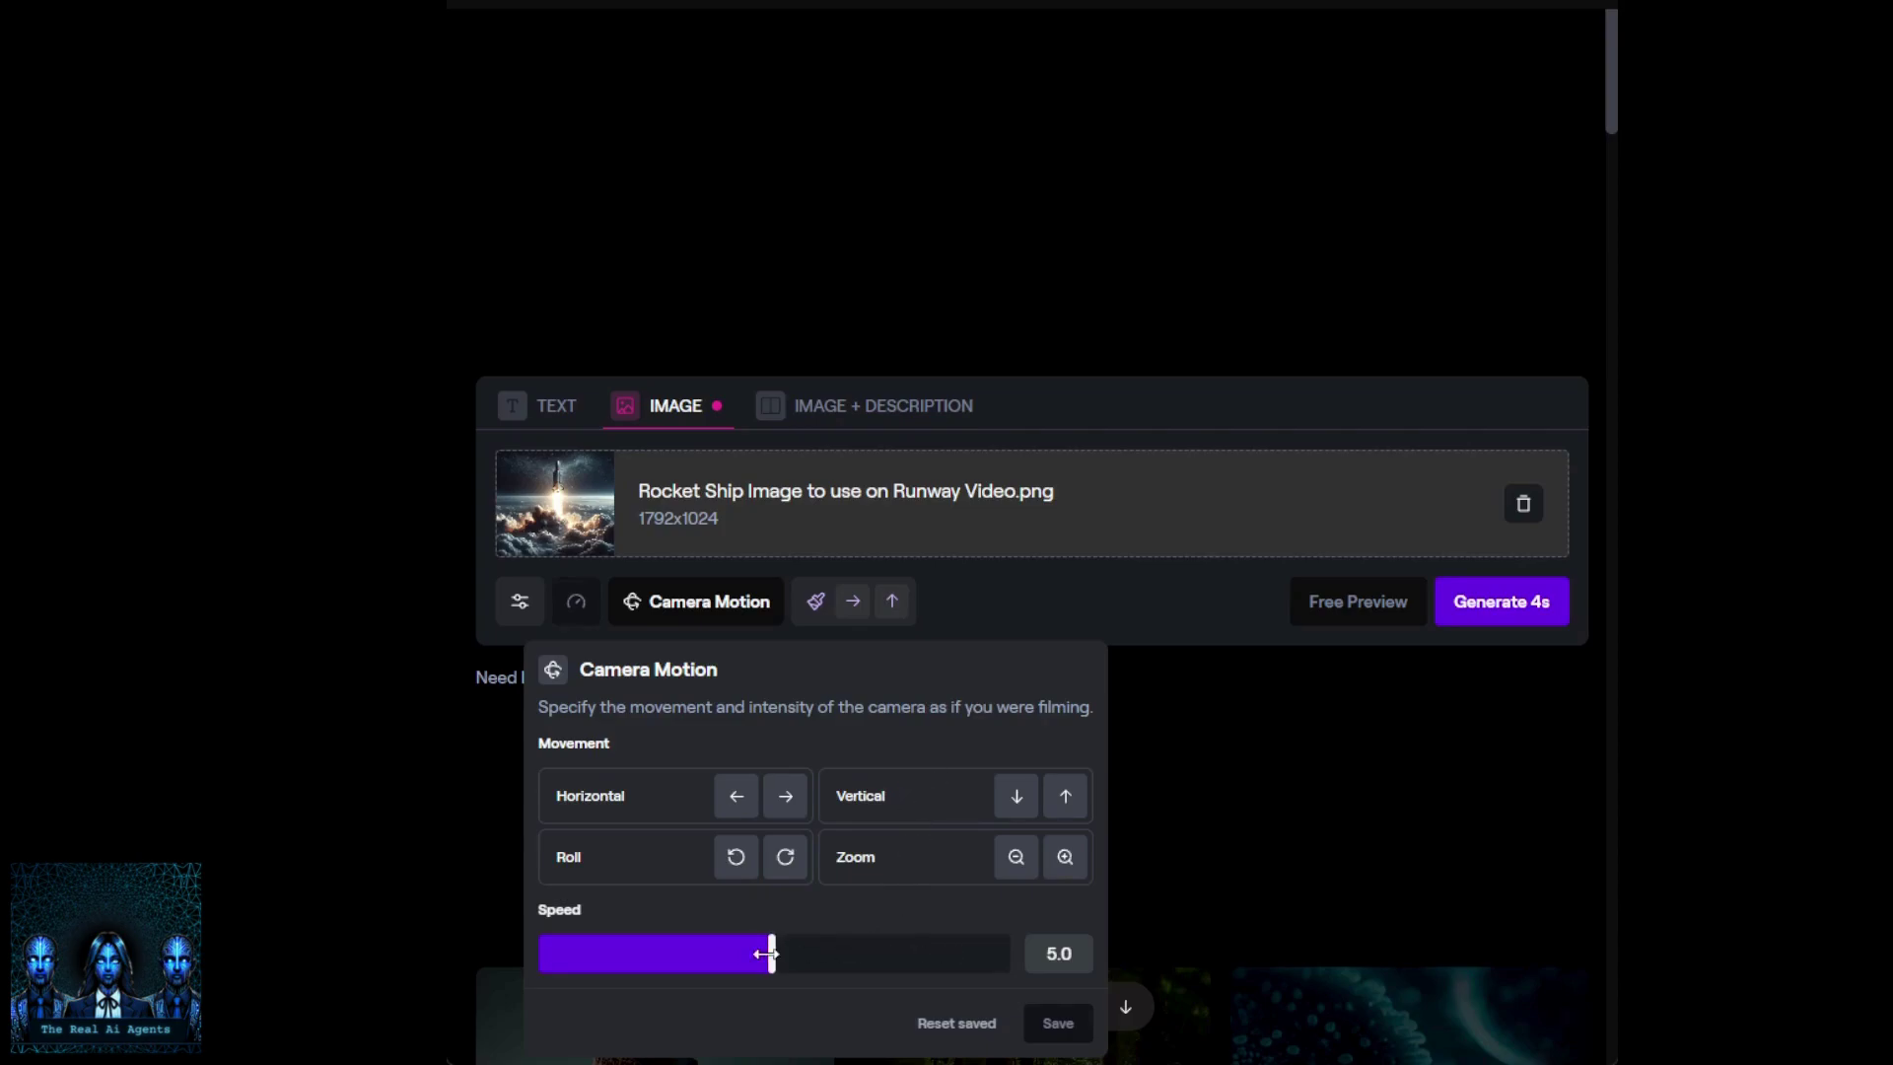
left_click_drag(774, 954, 771, 954)
left_click(1016, 858)
left_click_drag(762, 949, 630, 937)
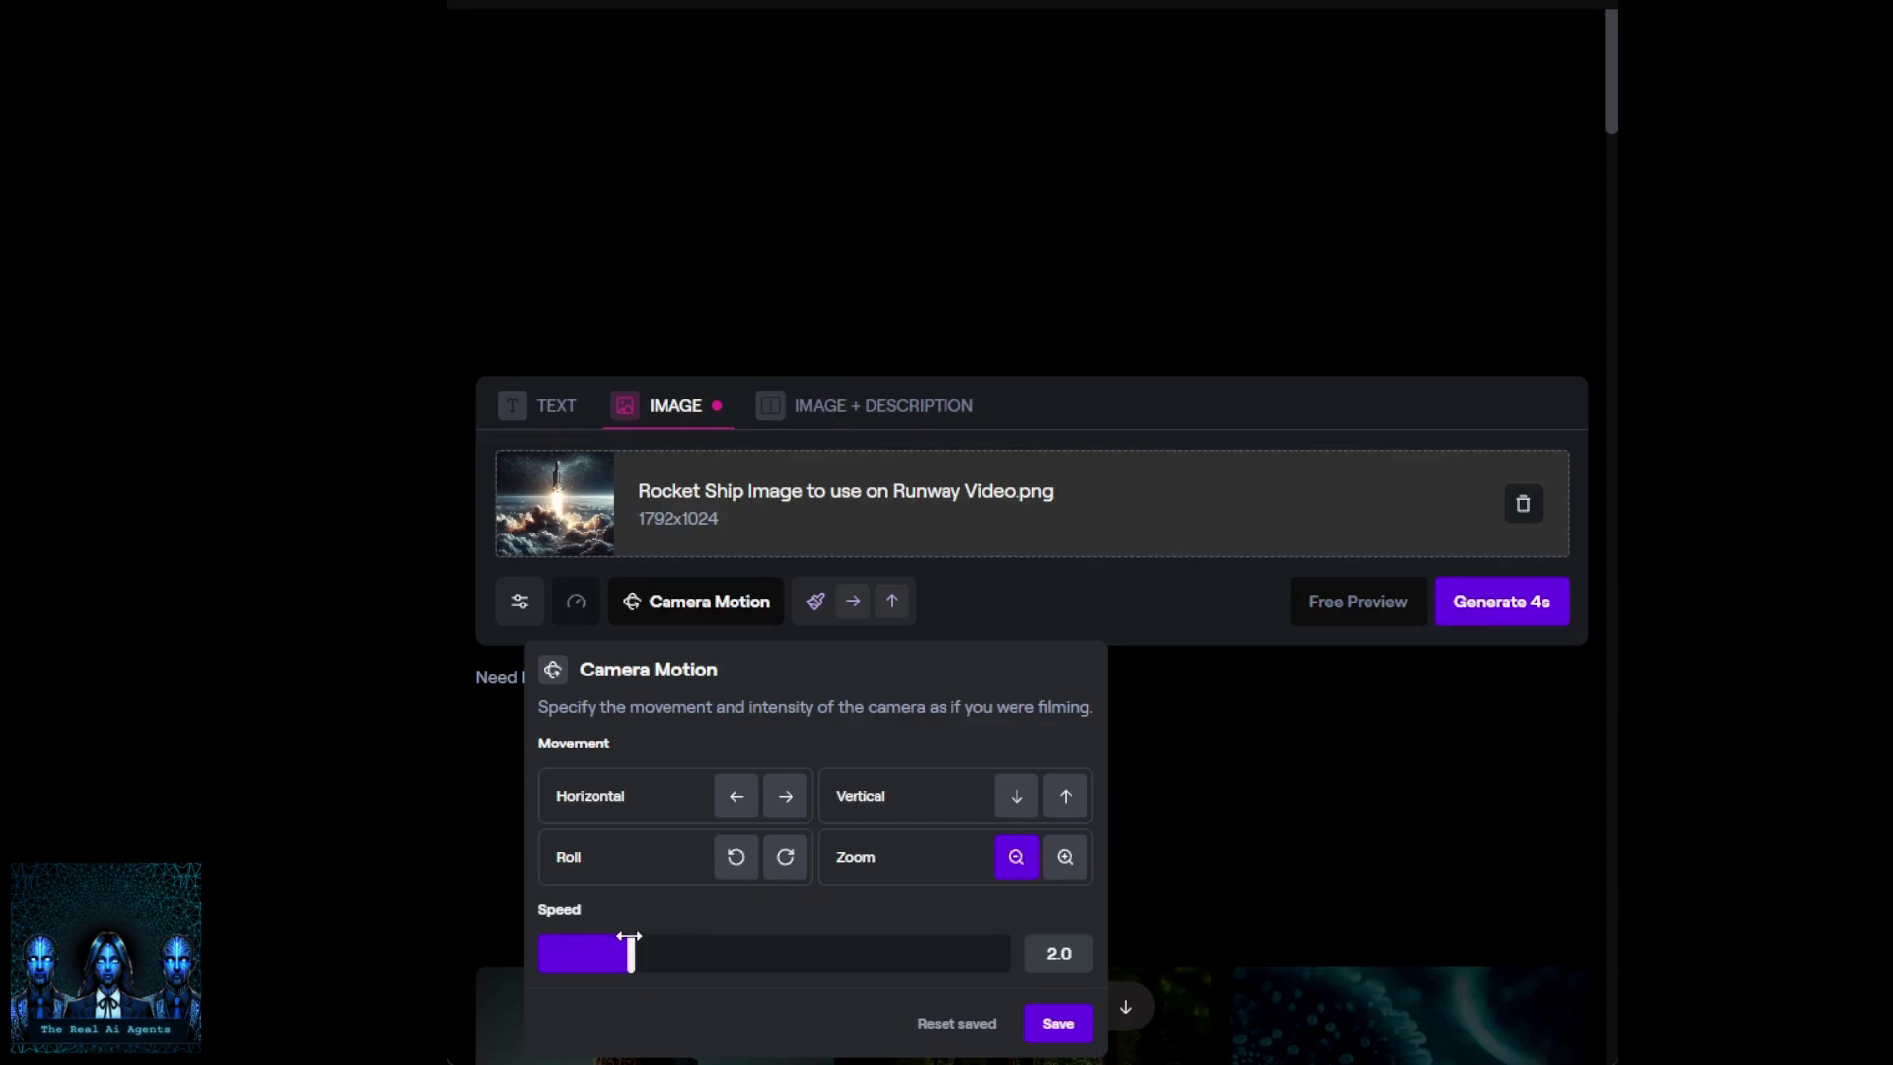
left_click(1060, 1025)
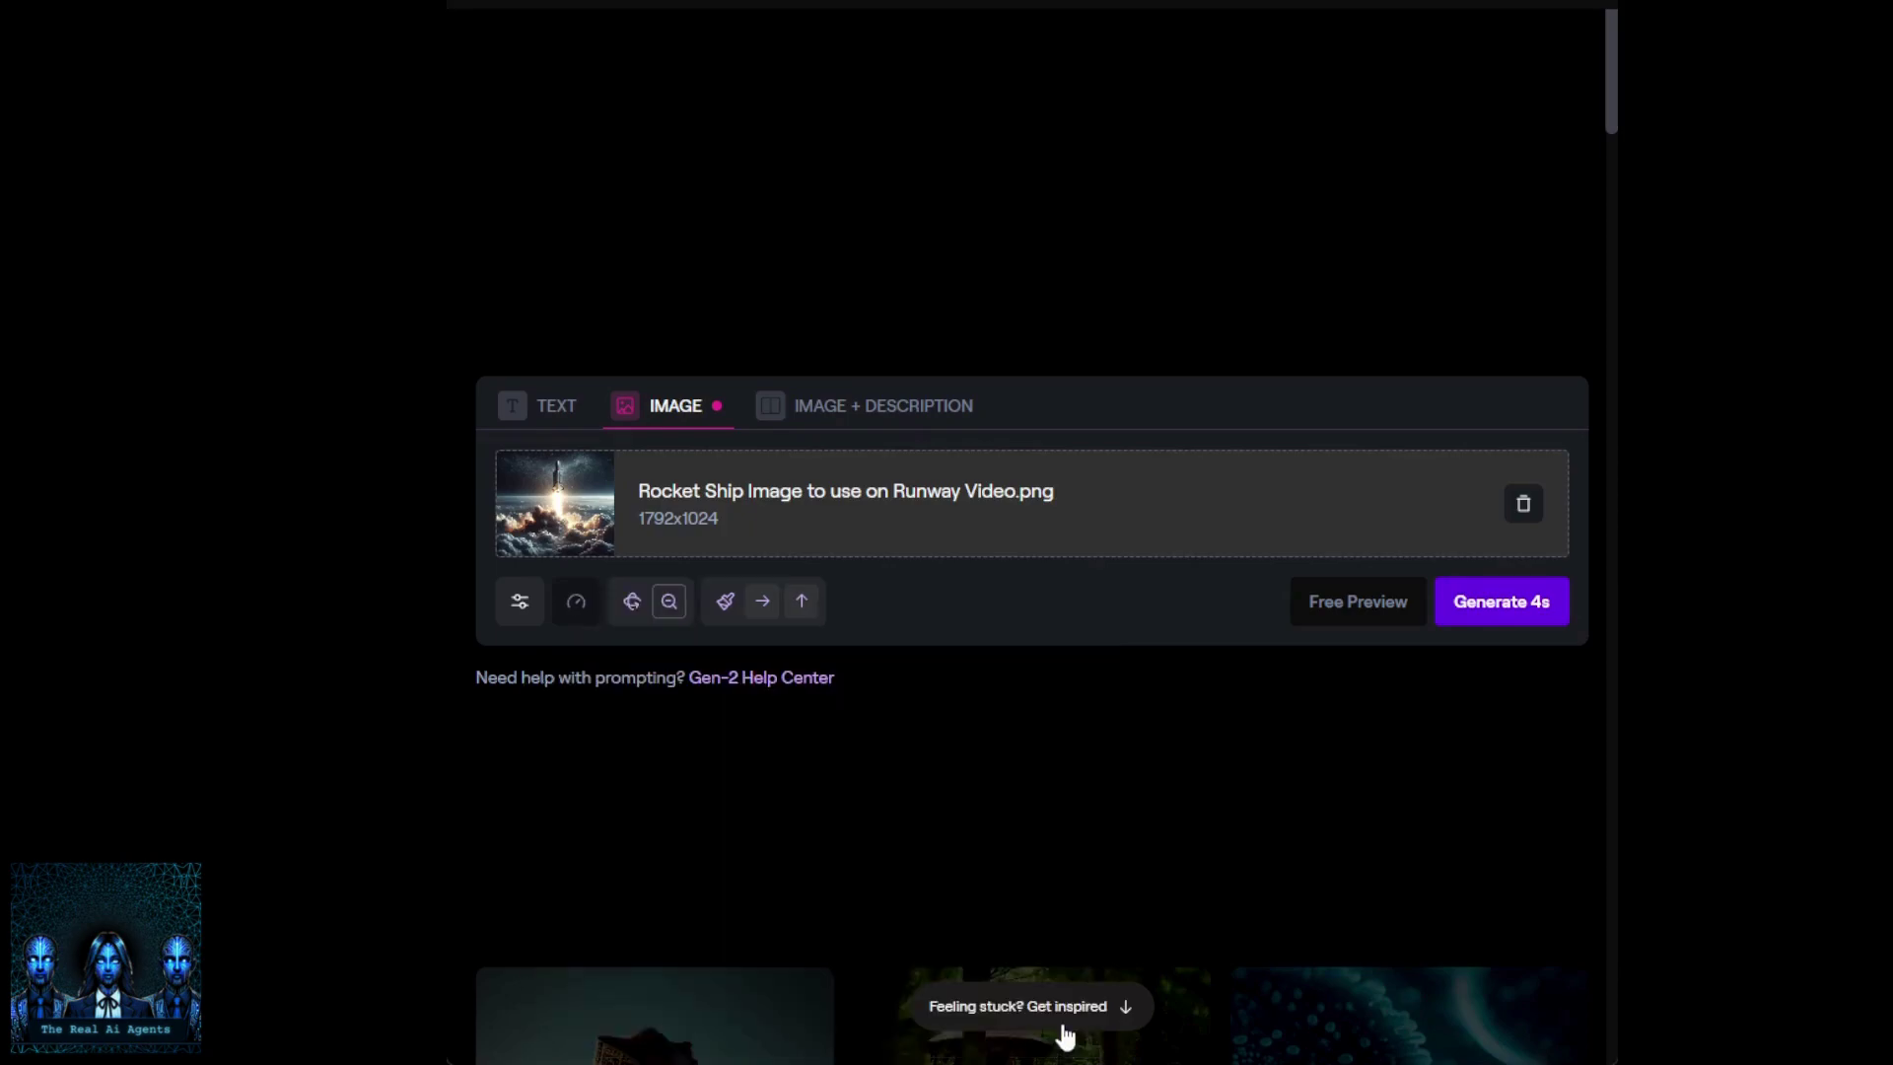
Generate a 4-second Gen-2 video from the Rocket Ship start image
left_click(1503, 603)
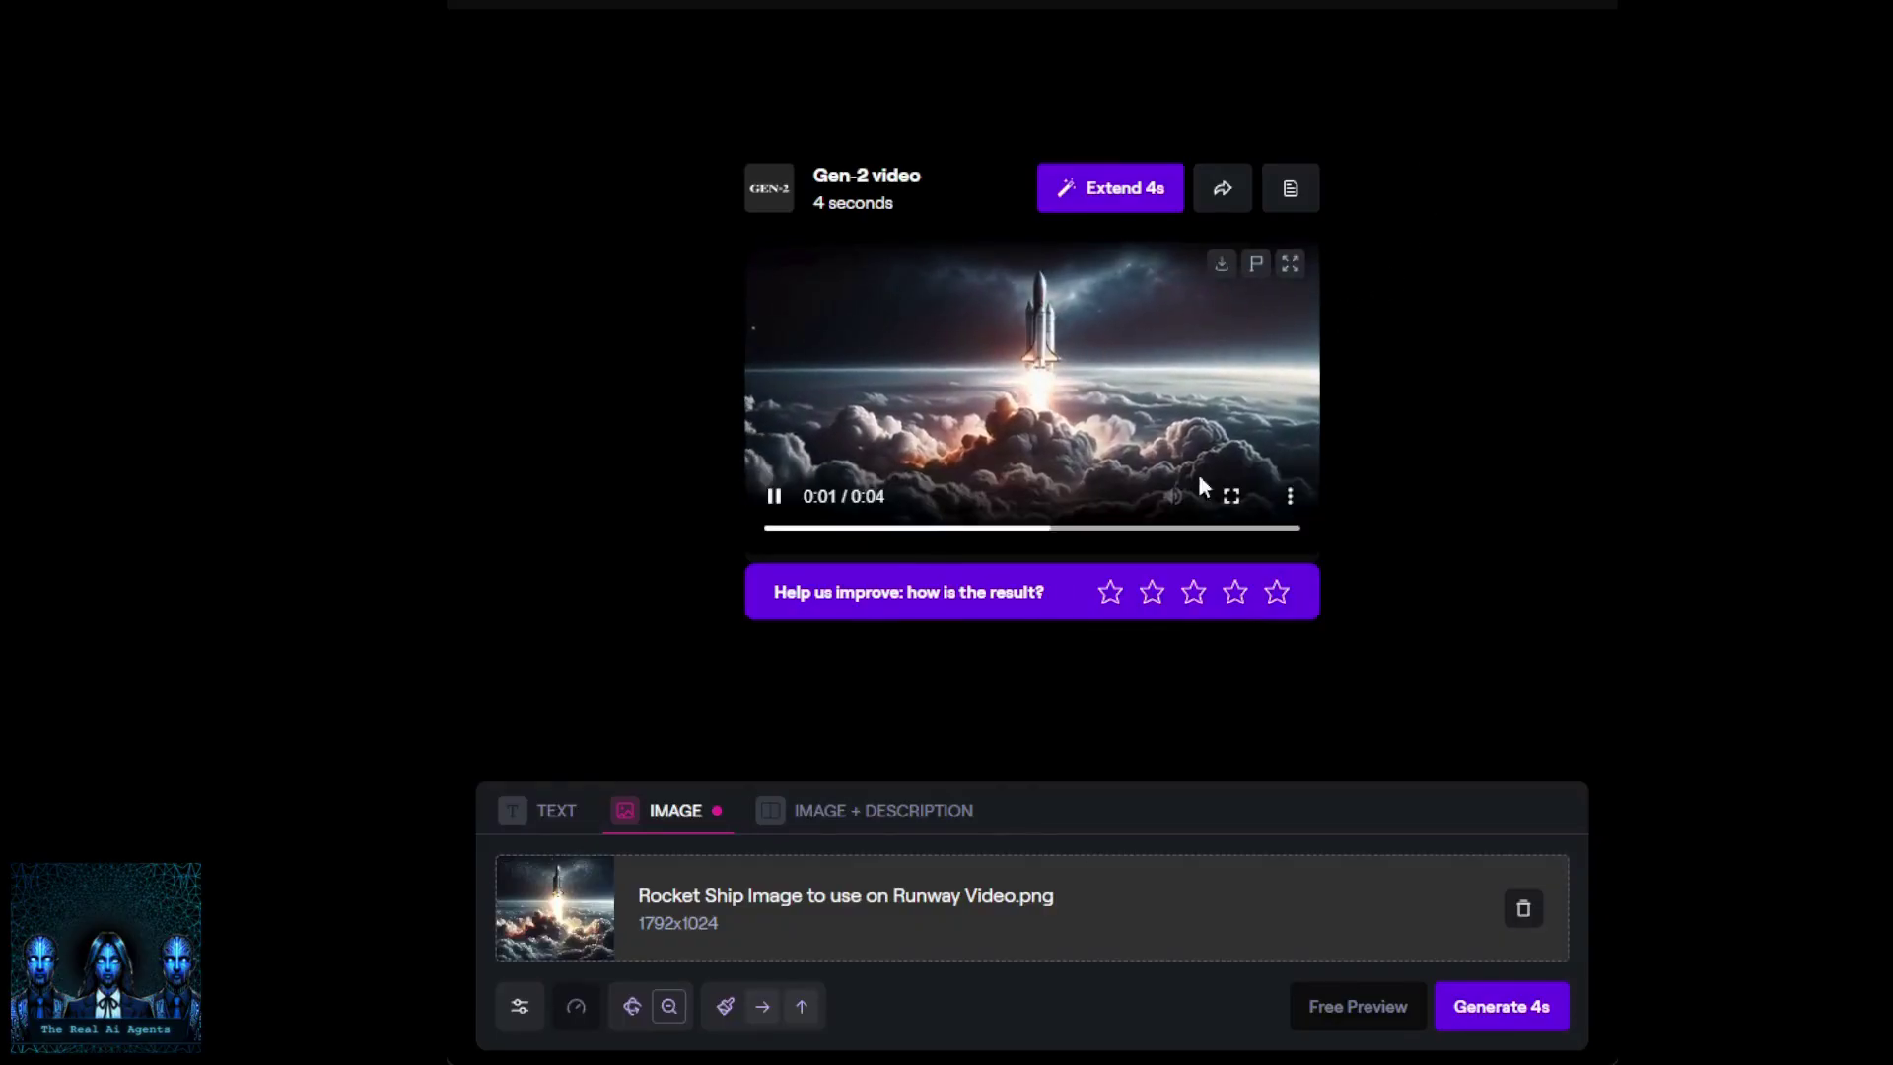
Rate the new rocket clip and submit feedback flagging Render quality as the issue
left_click(1194, 592)
left_click(1235, 595)
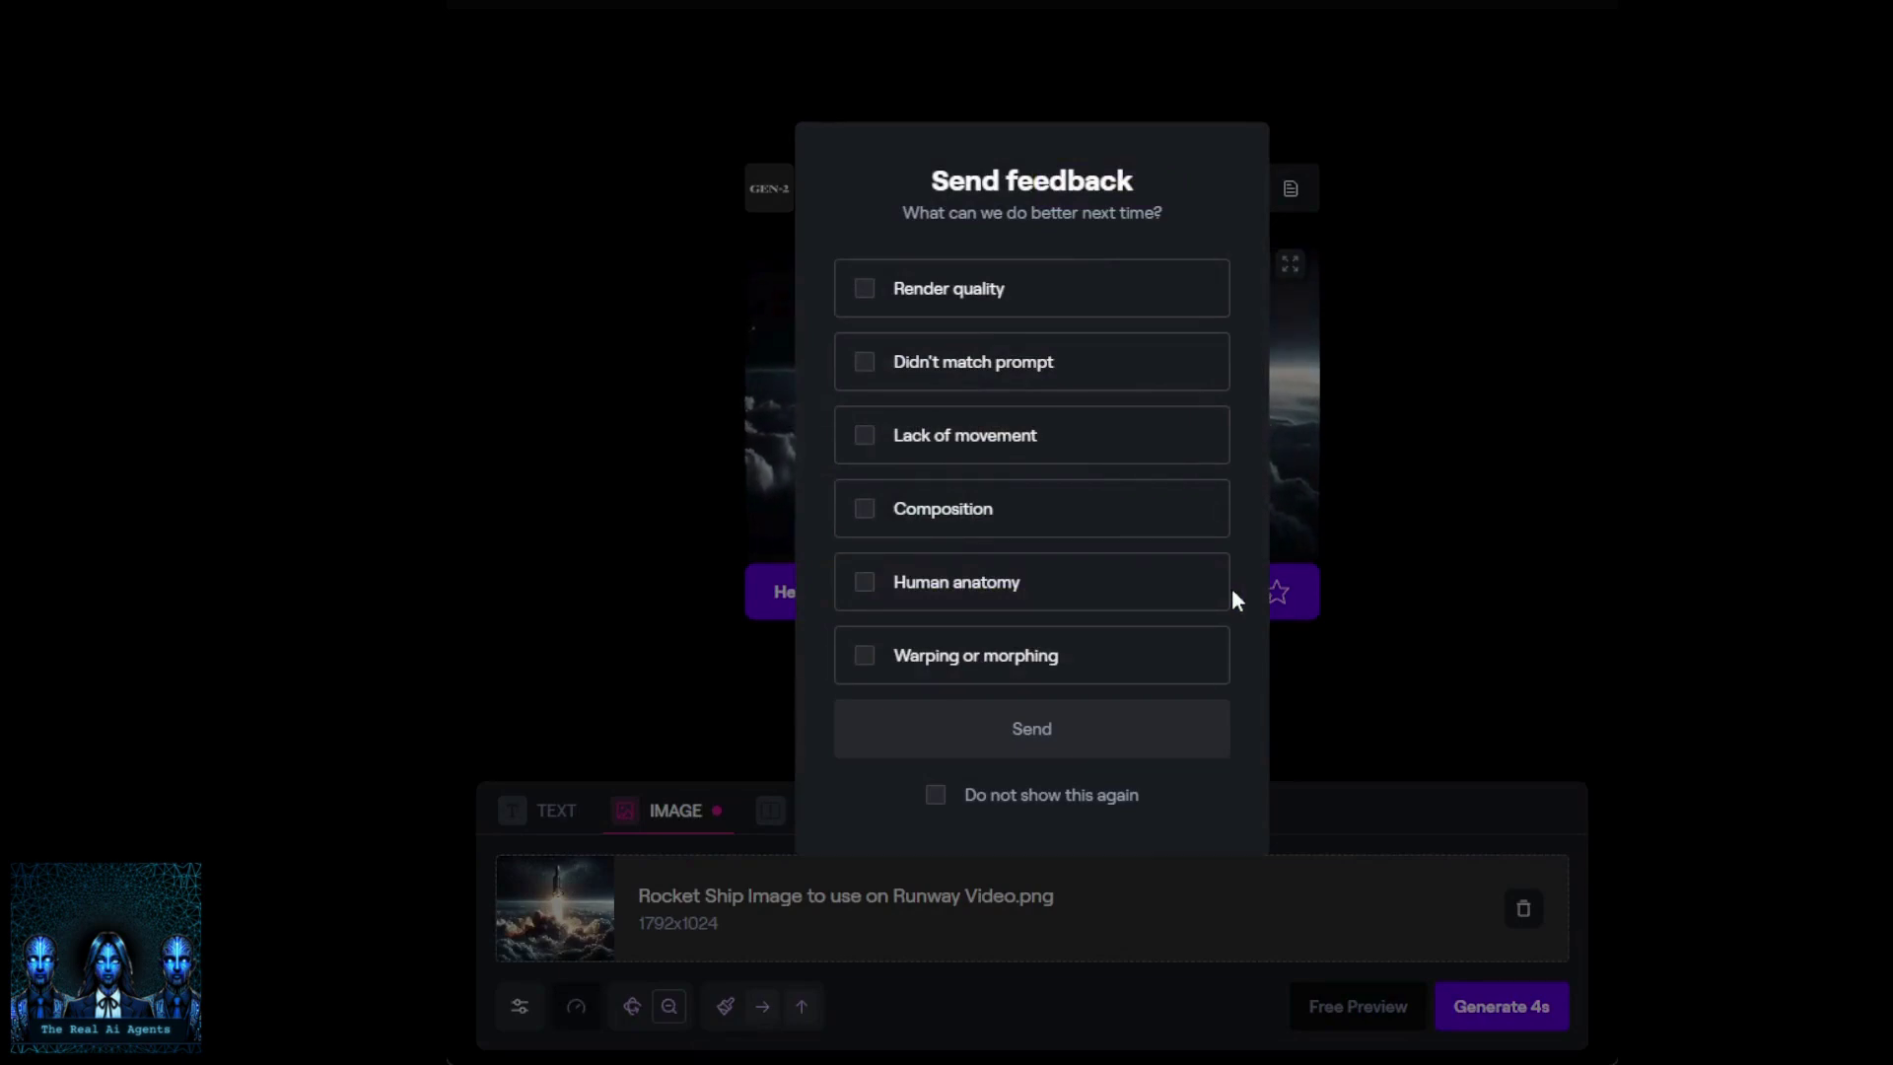
left_click(867, 288)
left_click(1031, 728)
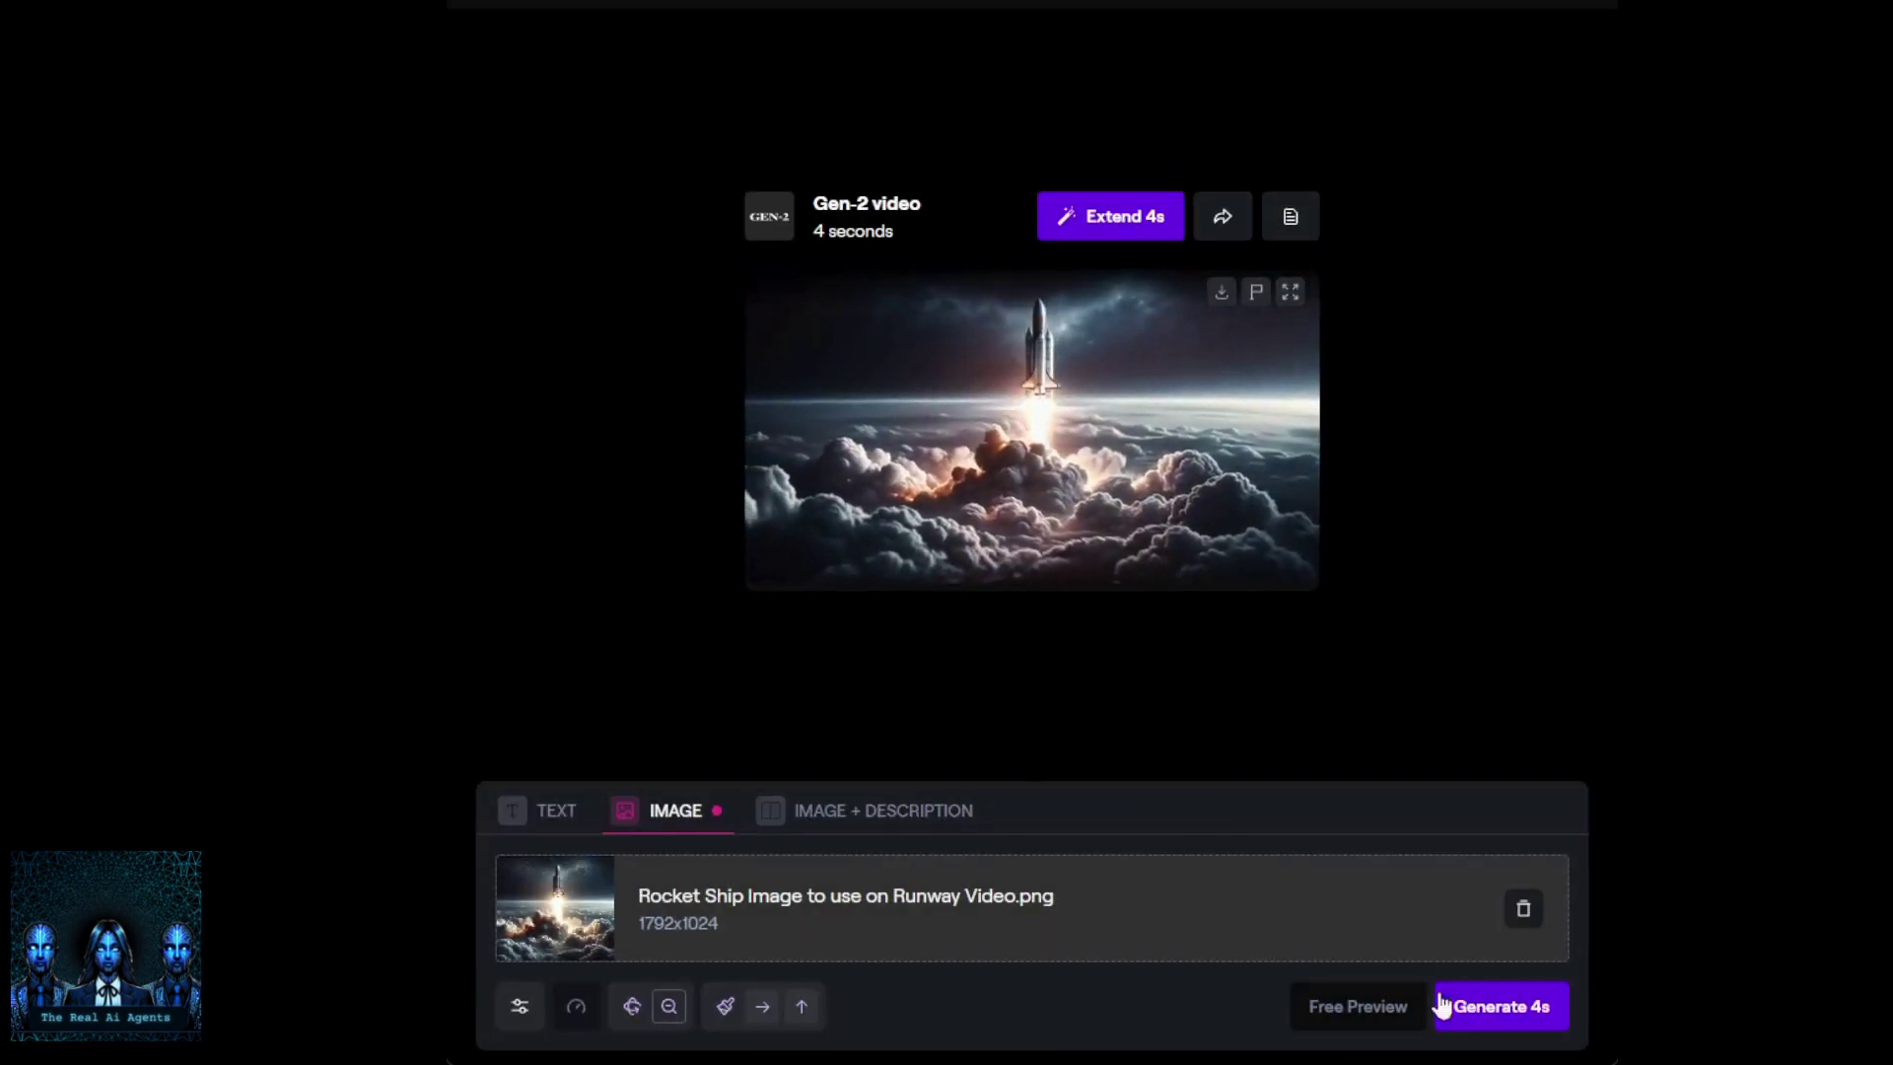
Reopen Motion Brush and erase the whole purple mask with an enlarged eraser
left_click(726, 1008)
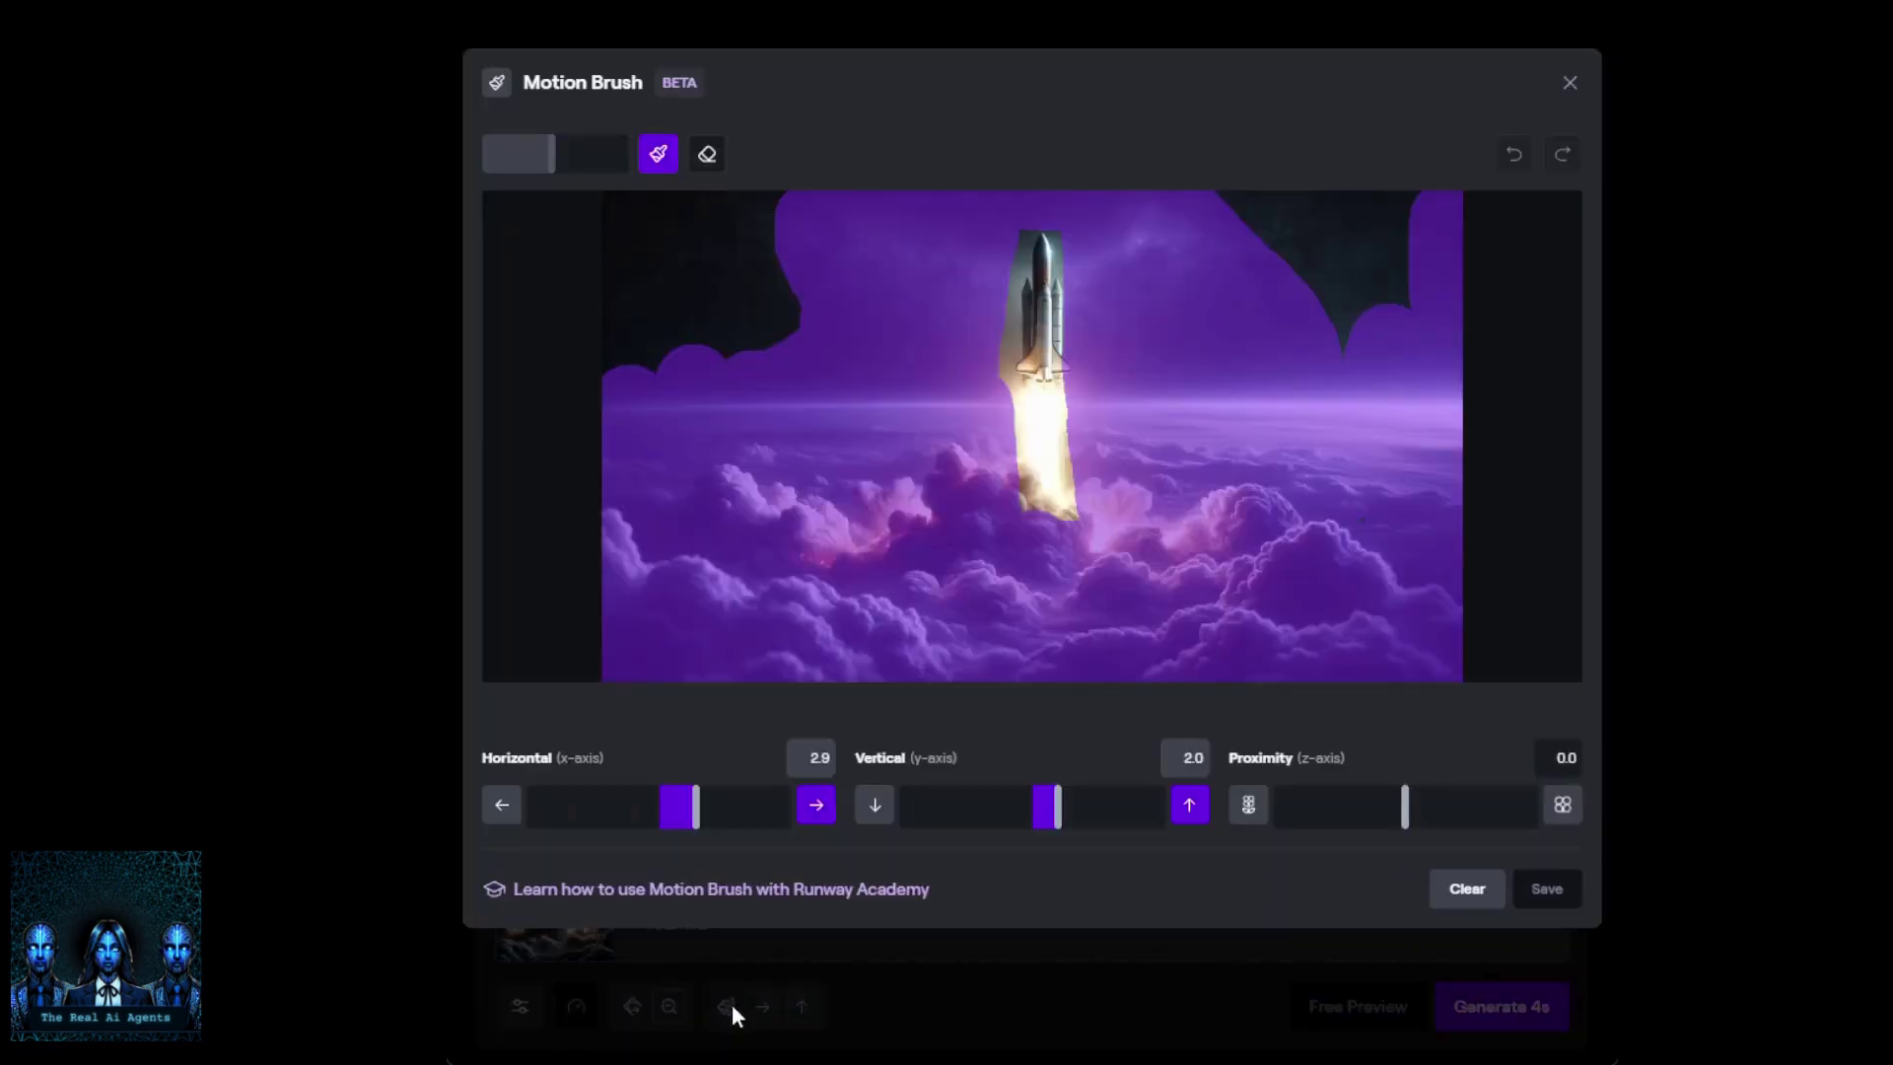
left_click(706, 156)
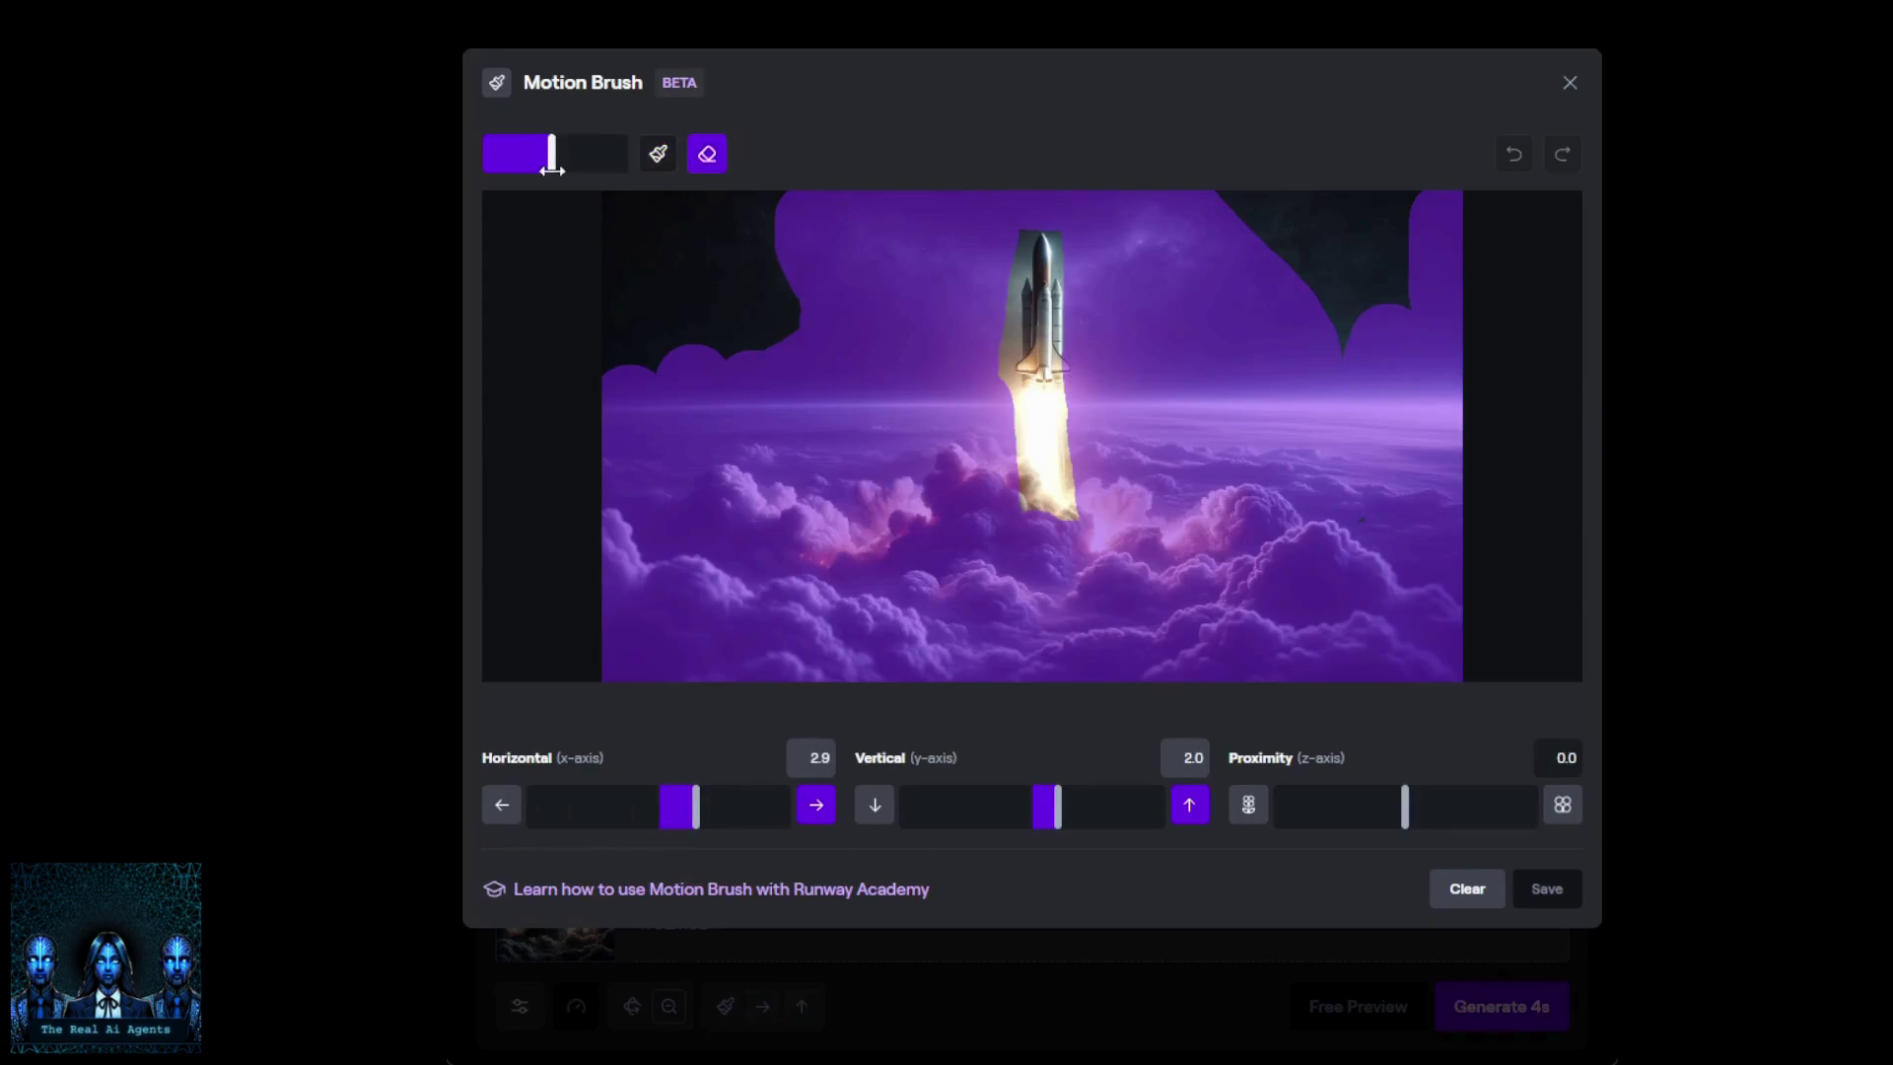
left_click_drag(552, 156, 648, 193)
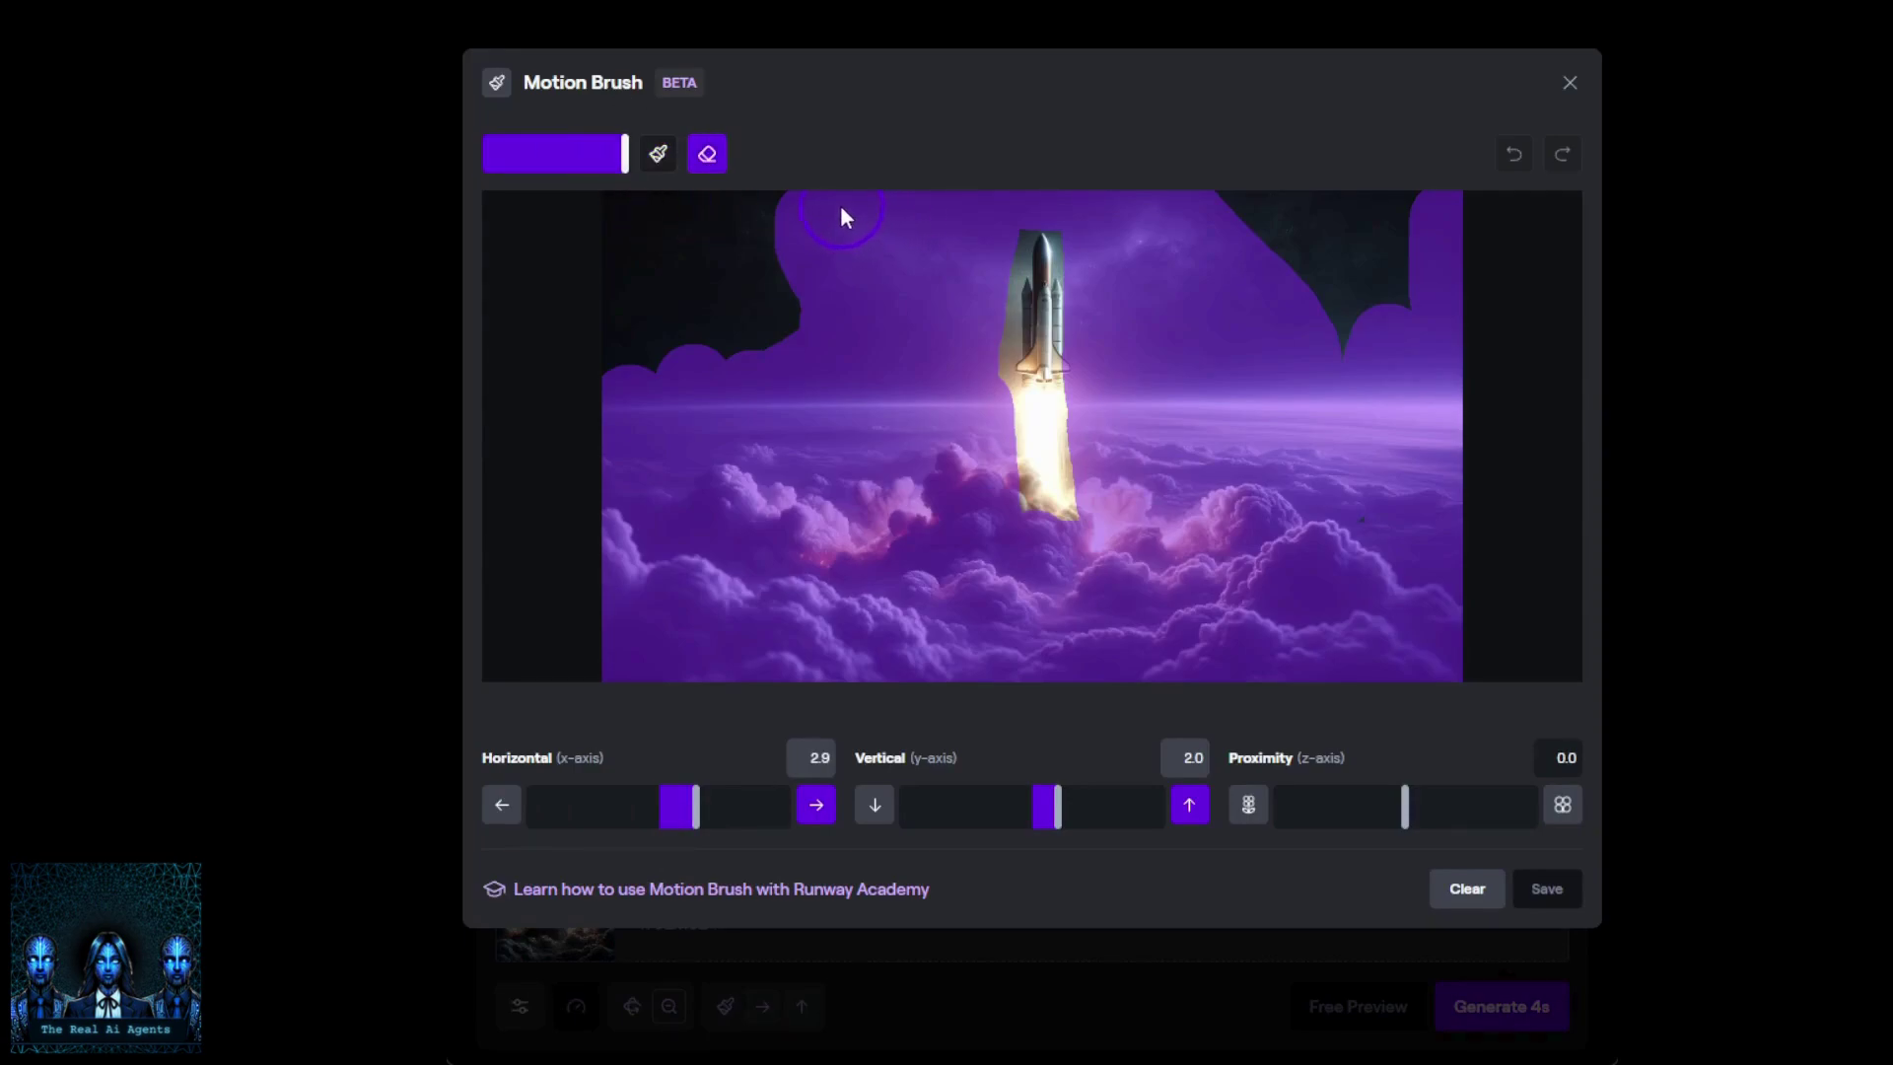
mouse_move(841, 212)
left_mouse_down()
mouse_move(803, 408)
mouse_move(792, 224)
mouse_move(633, 393)
mouse_move(660, 538)
mouse_move(465, 617)
mouse_move(490, 647)
mouse_move(571, 491)
mouse_move(1040, 615)
mouse_move(575, 596)
mouse_move(1386, 568)
mouse_move(1423, 618)
mouse_move(1442, 483)
mouse_move(1381, 522)
mouse_move(838, 439)
mouse_move(679, 323)
mouse_move(1416, 247)
left_mouse_up()
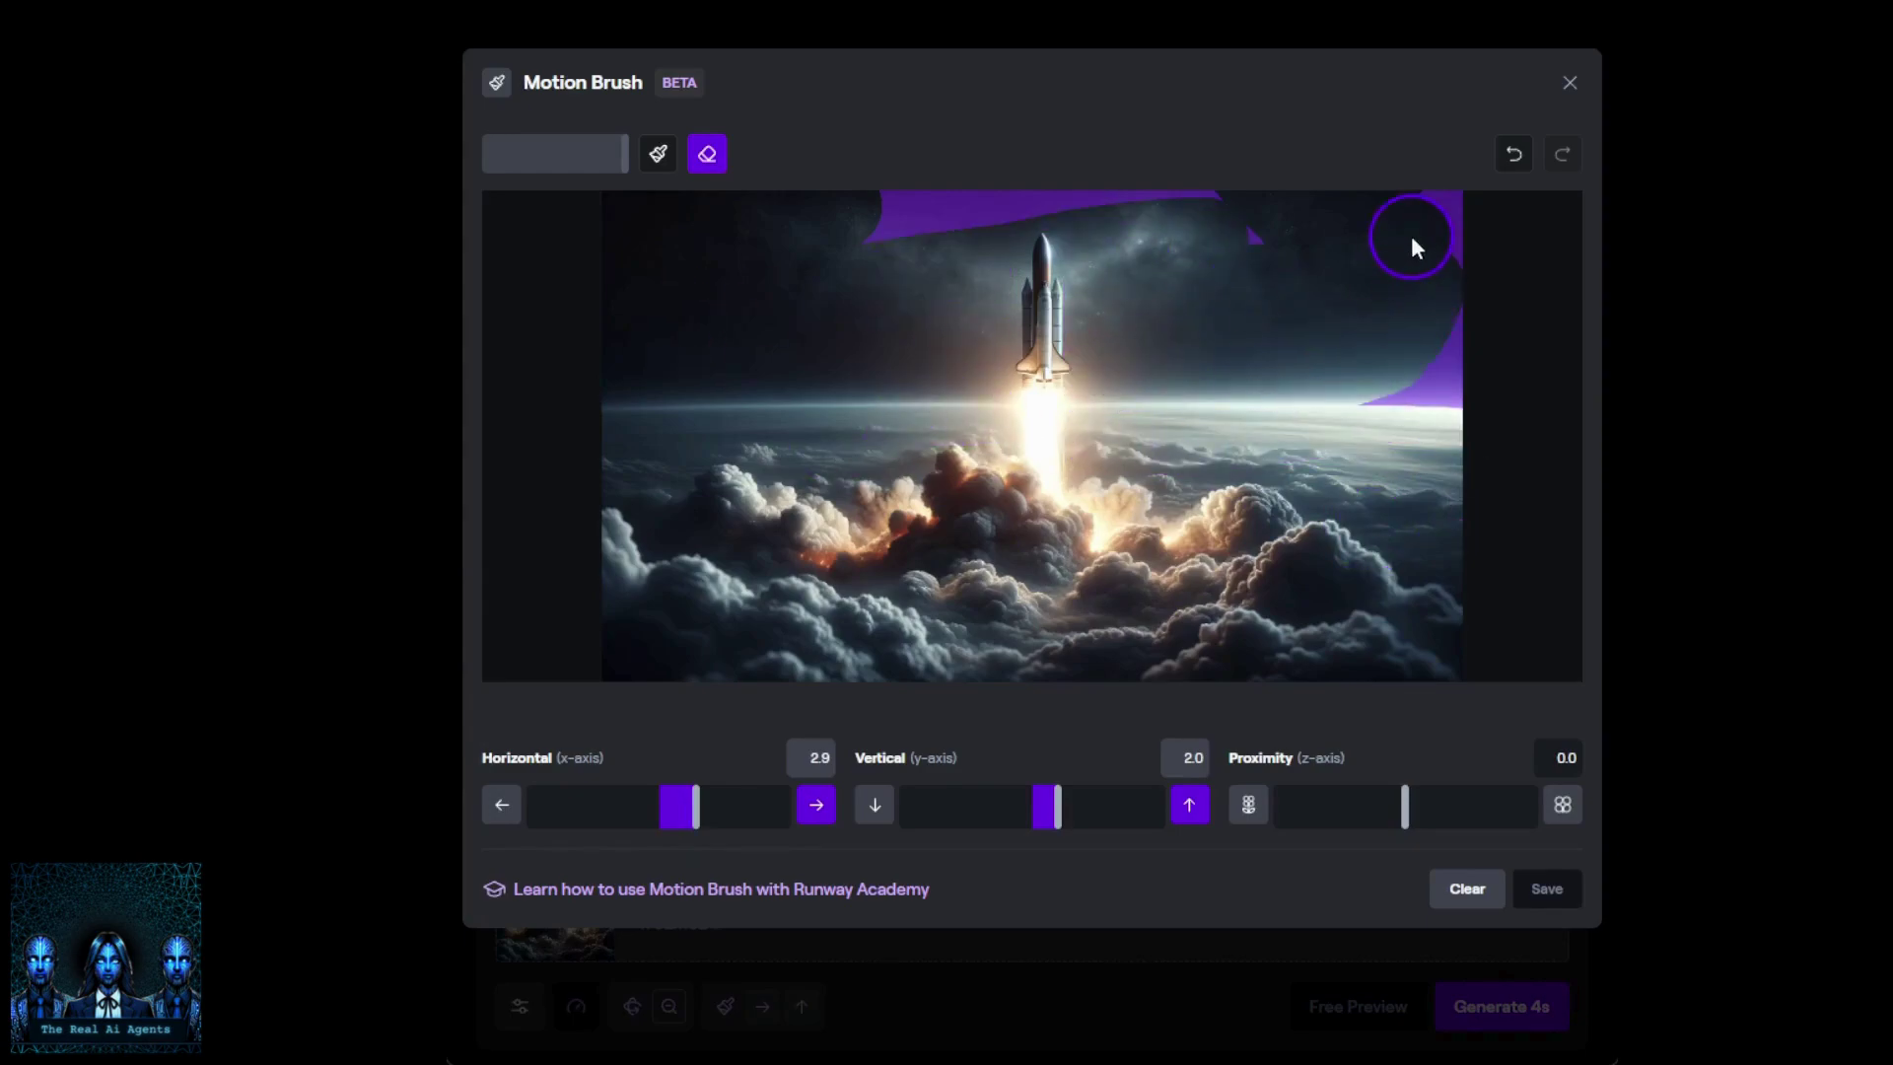
mouse_move(1353, 422)
left_mouse_down()
mouse_move(1204, 229)
mouse_move(910, 216)
left_mouse_up()
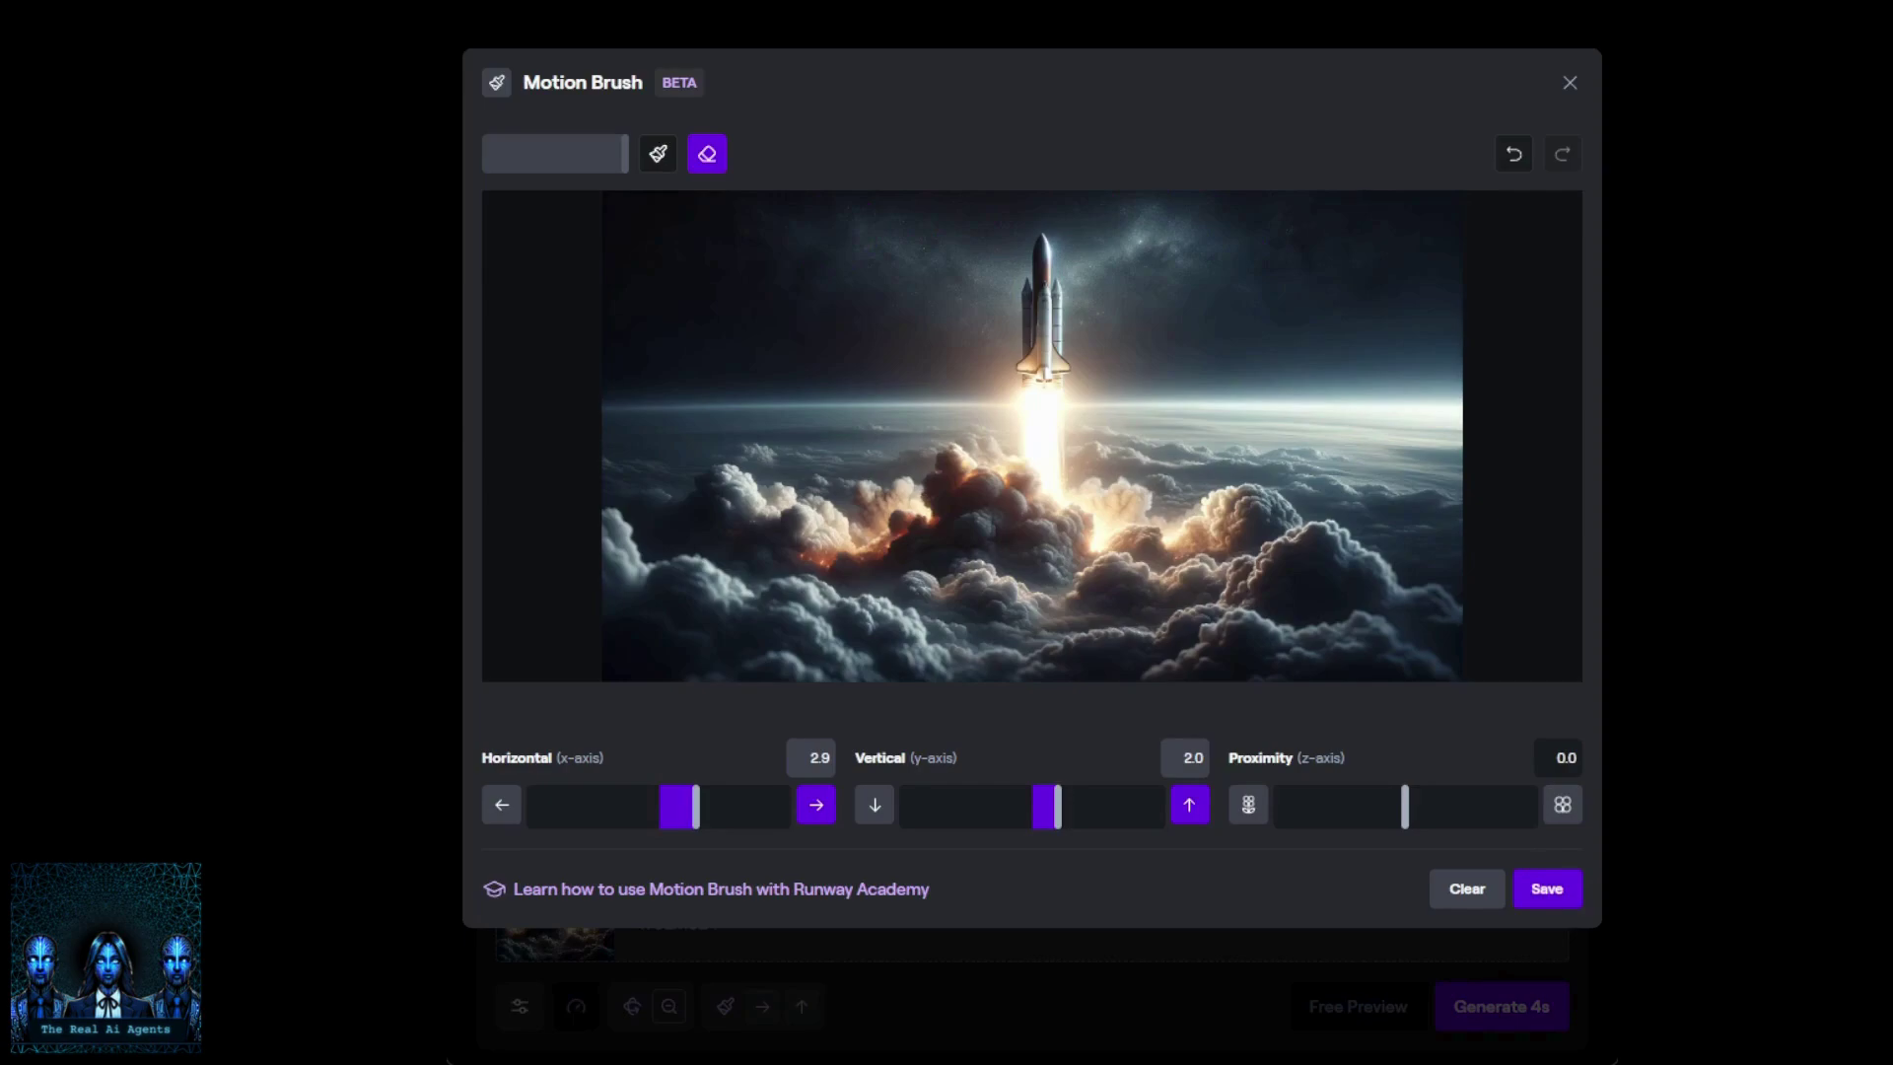
Brush the rocket and flame with Horizontal 0.0 and Vertical 5.0, save, and generate 4s
left_click(658, 153)
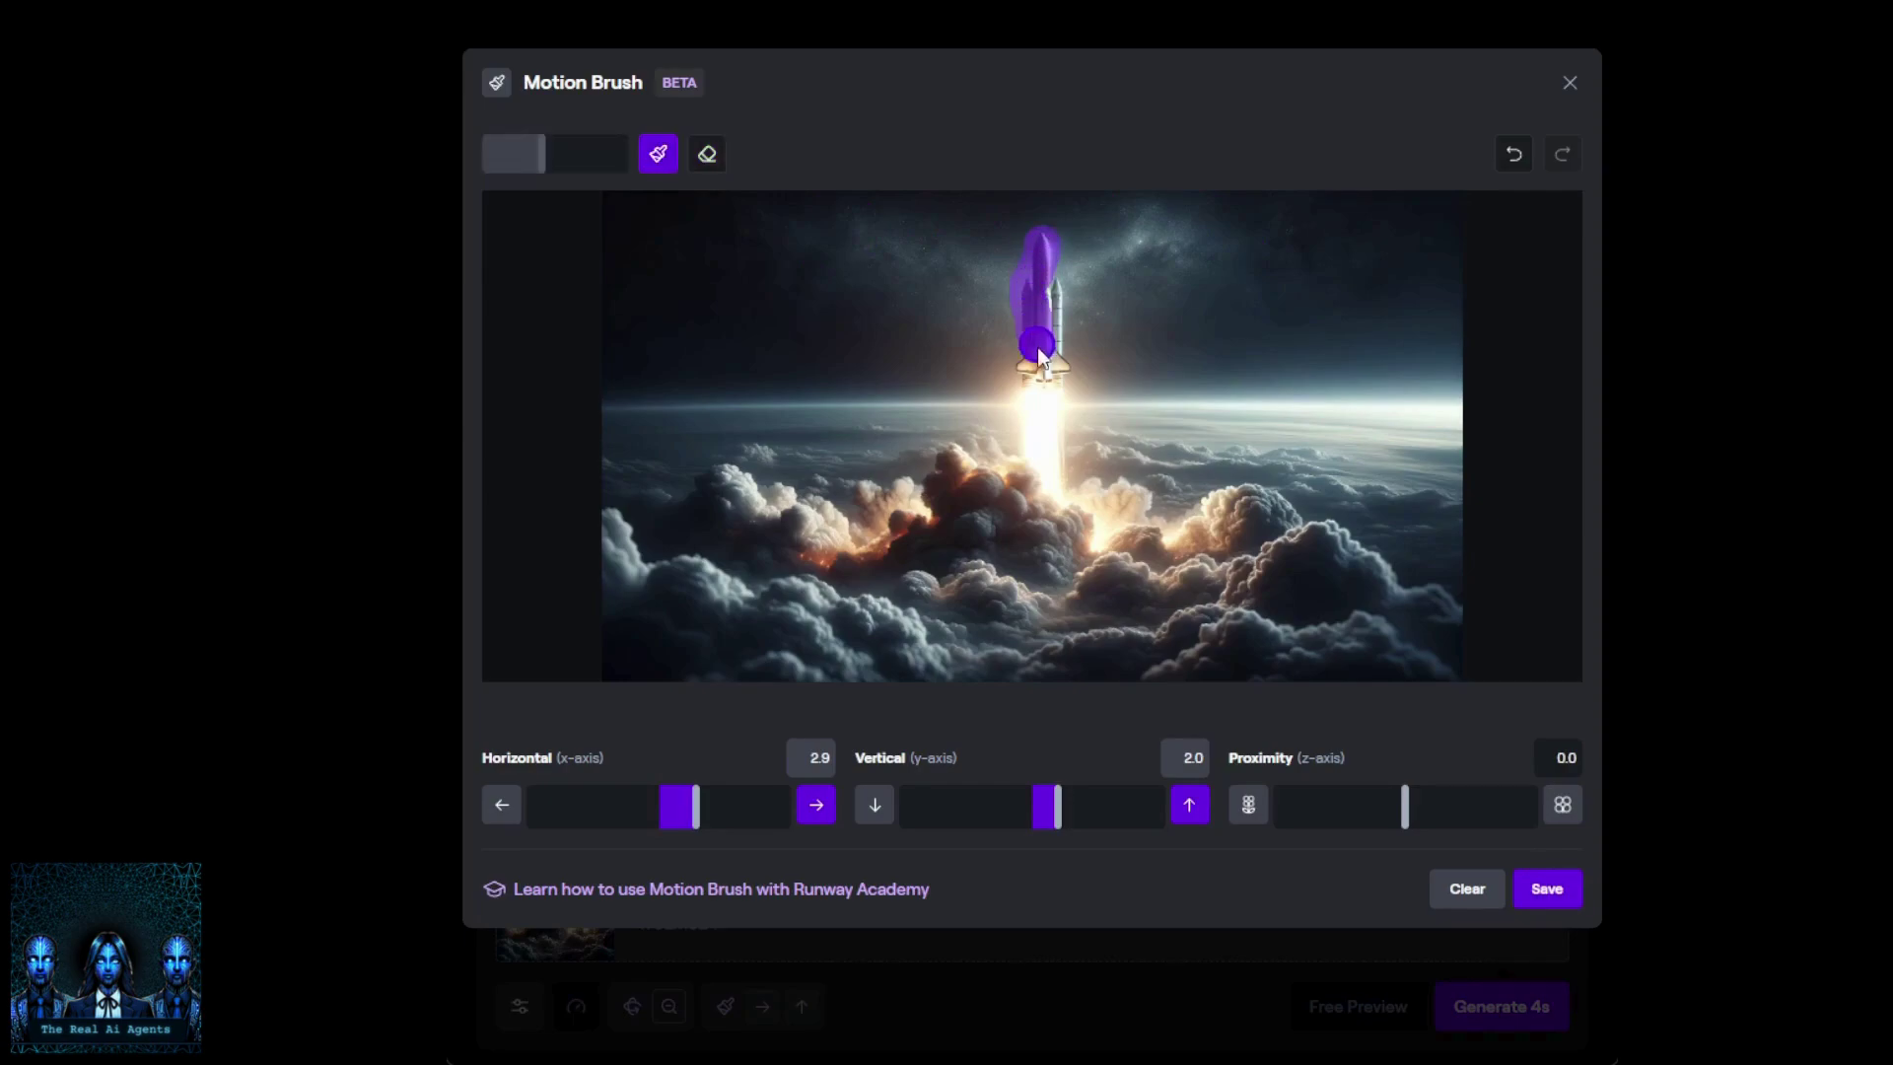
mouse_move(1038, 347)
left_mouse_down()
mouse_move(1052, 475)
mouse_move(1035, 426)
mouse_move(1068, 510)
mouse_move(1049, 288)
left_mouse_up()
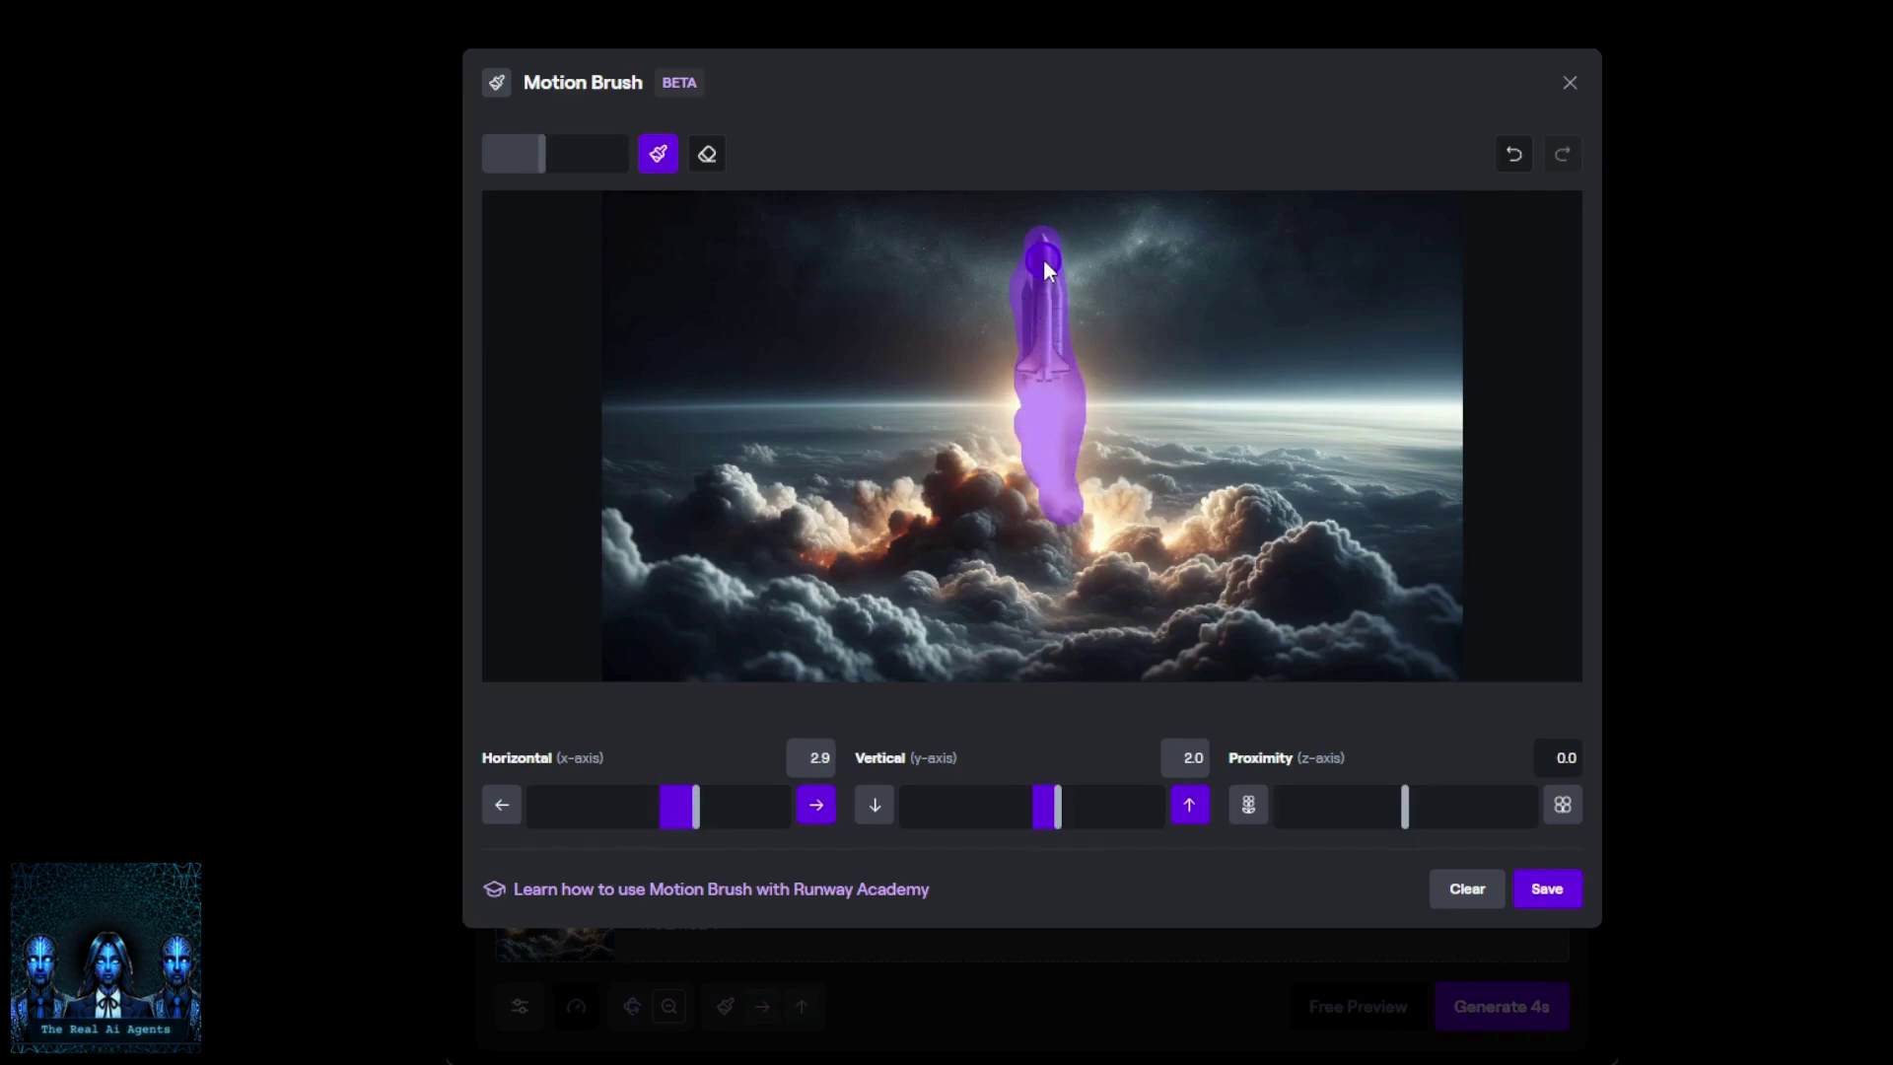
left_click(660, 808)
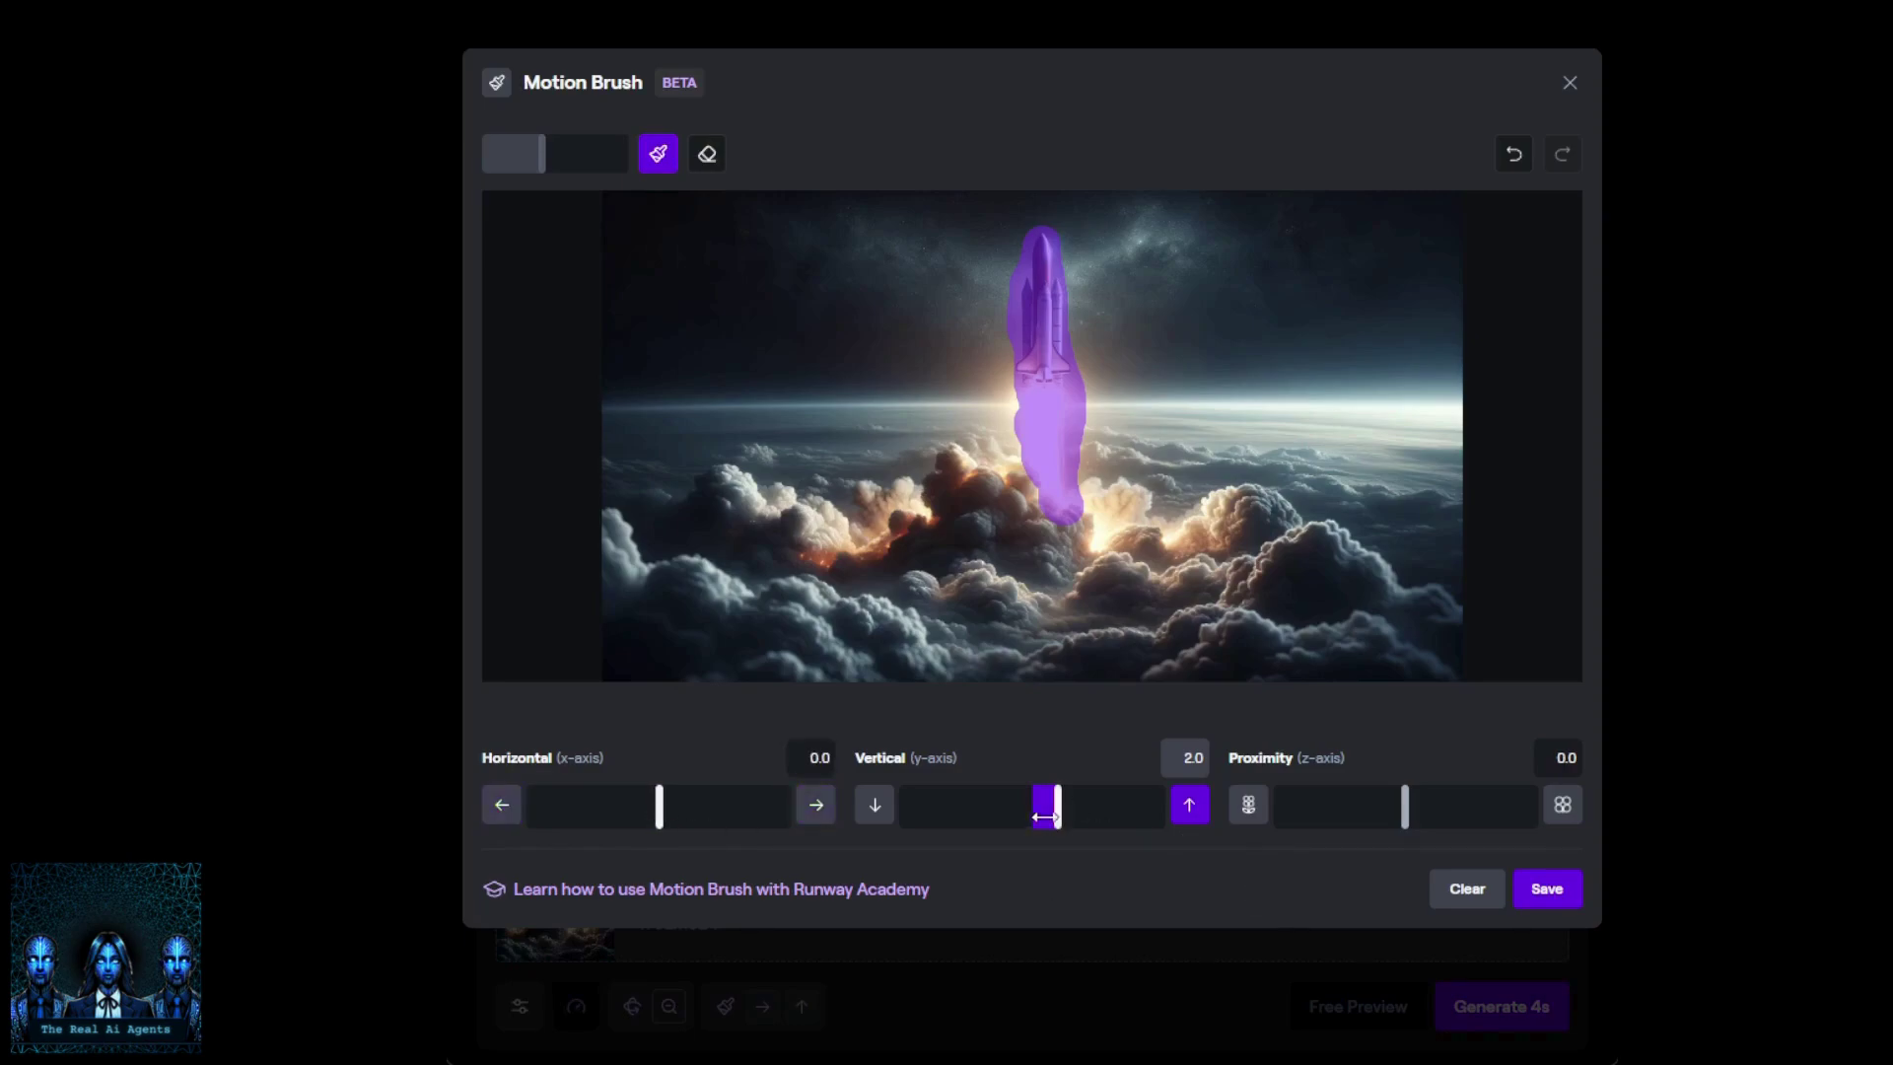
left_click_drag(1055, 815, 1098, 824)
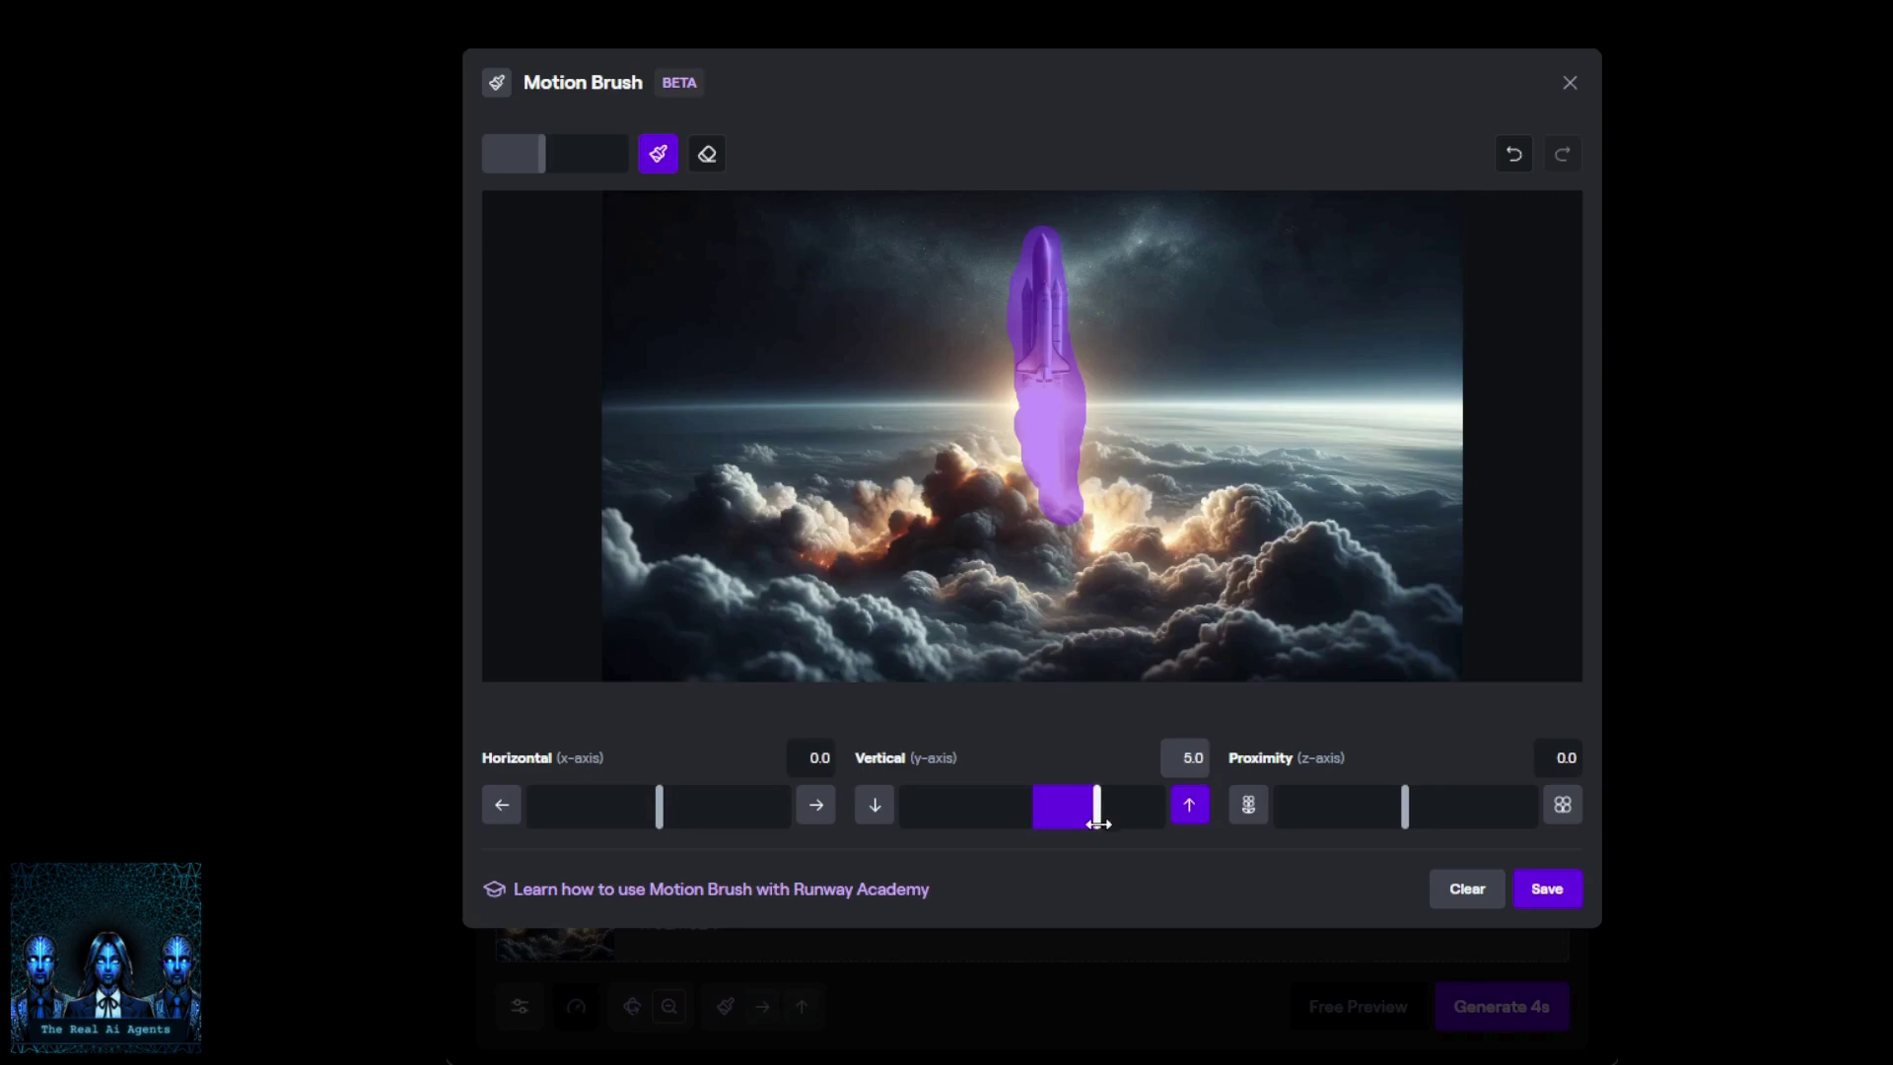
left_click(1566, 893)
left_click(1500, 1015)
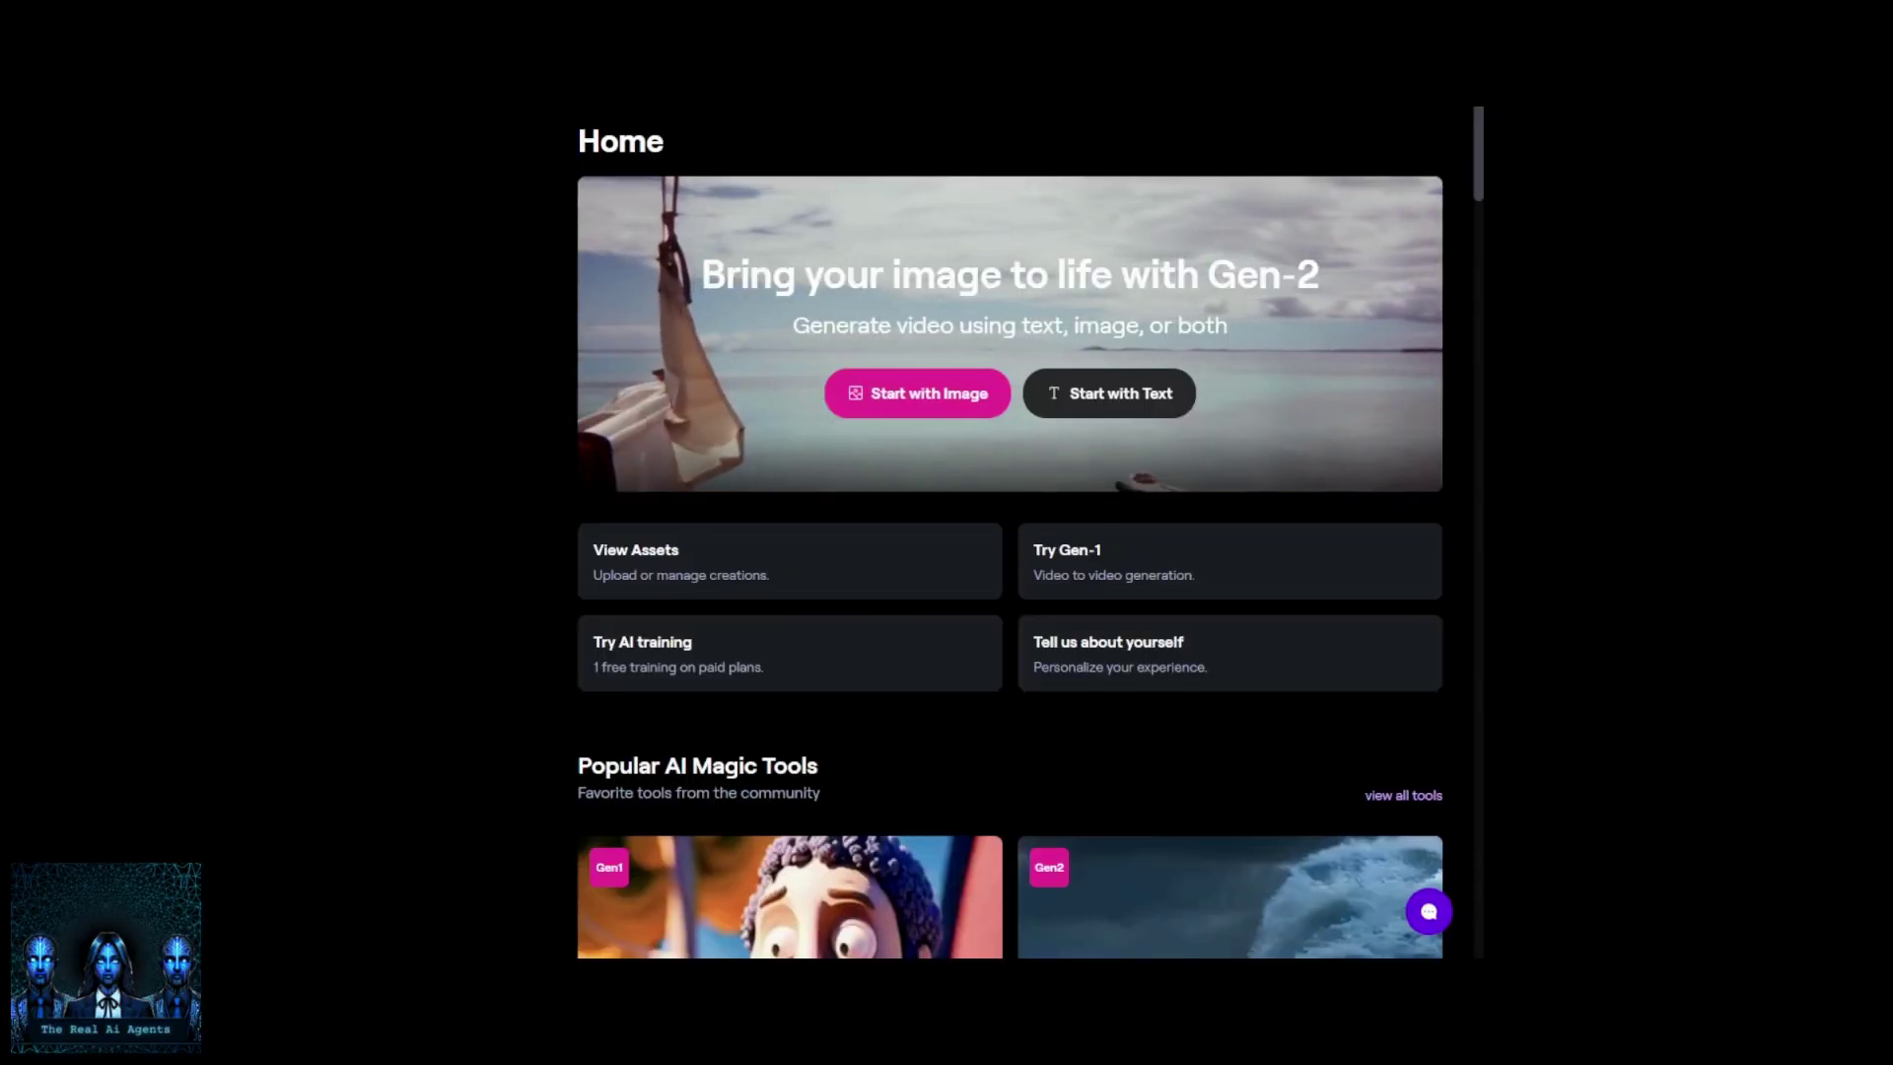
Scroll the Home page past Popular AI Magic Tools and Tutorials to the Discover and Remix gallery
scroll(1010, 533, "down", 4)
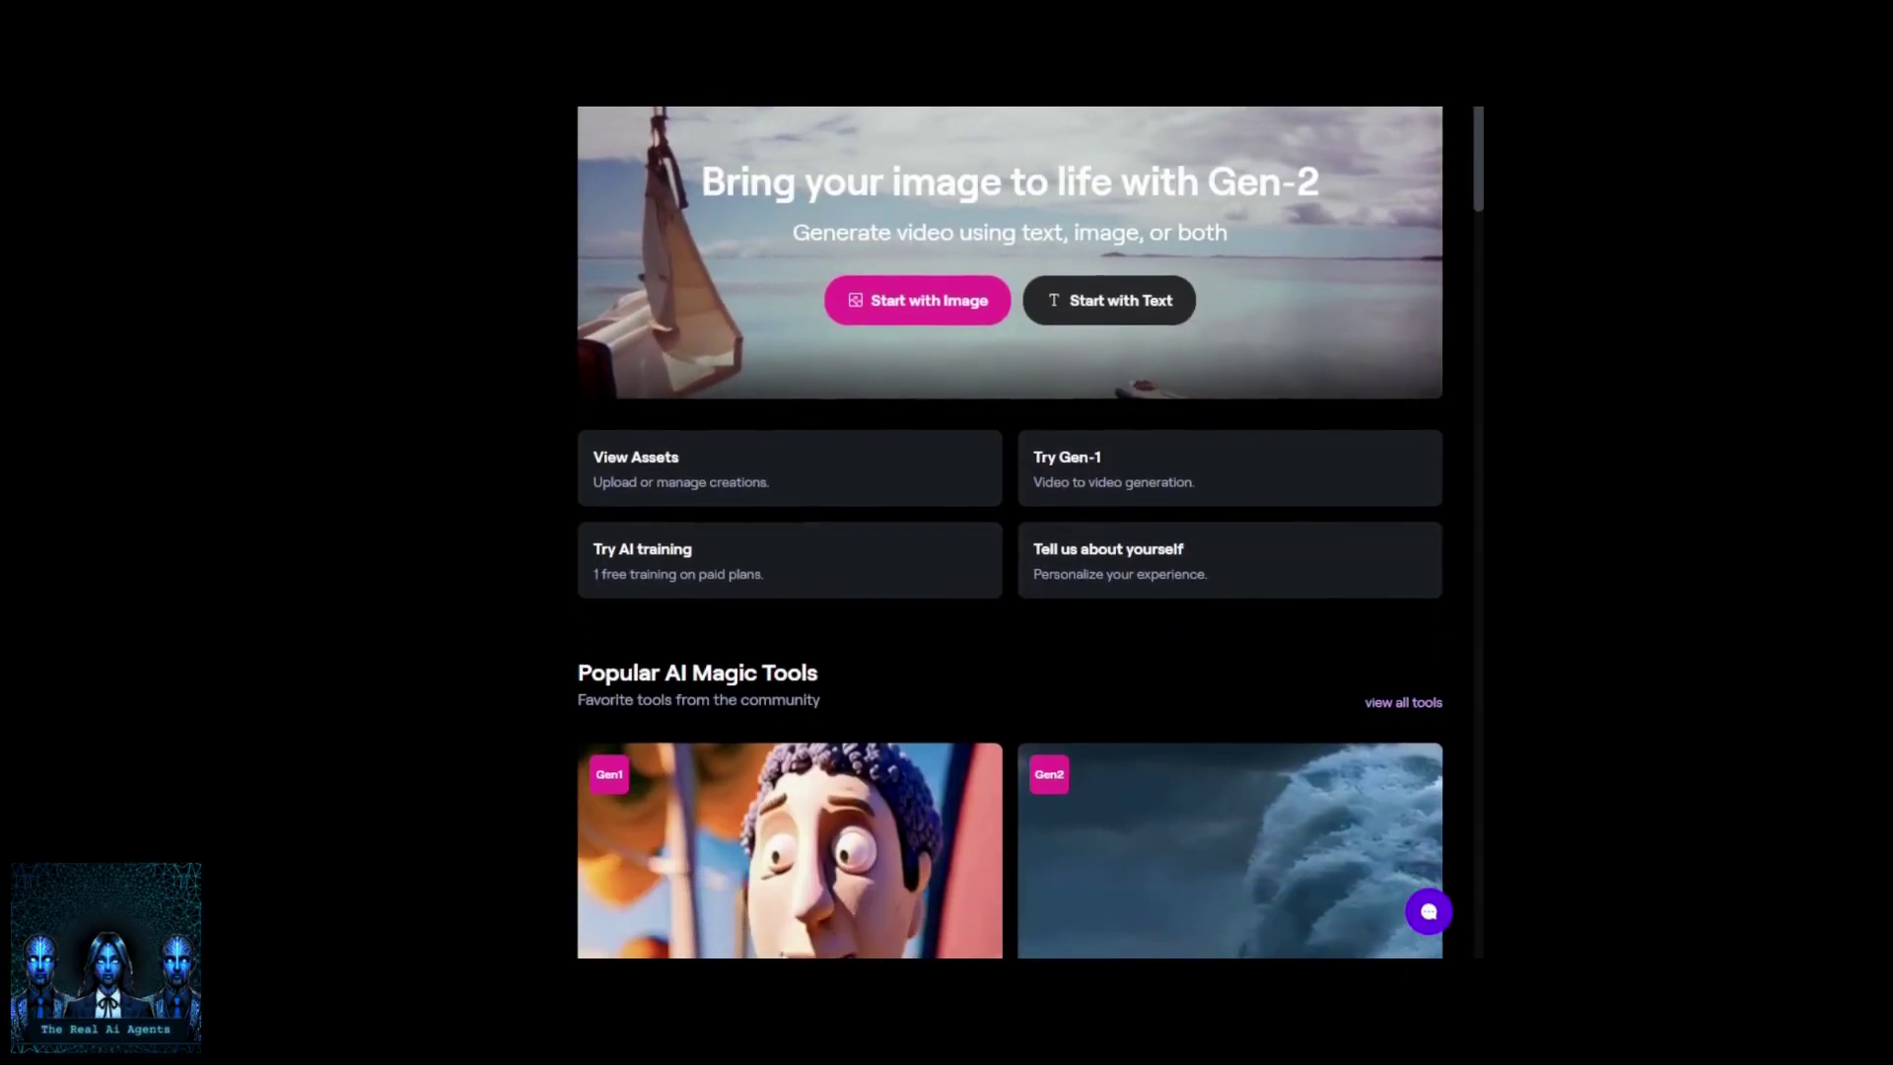
scroll(1010, 533, "down", 3)
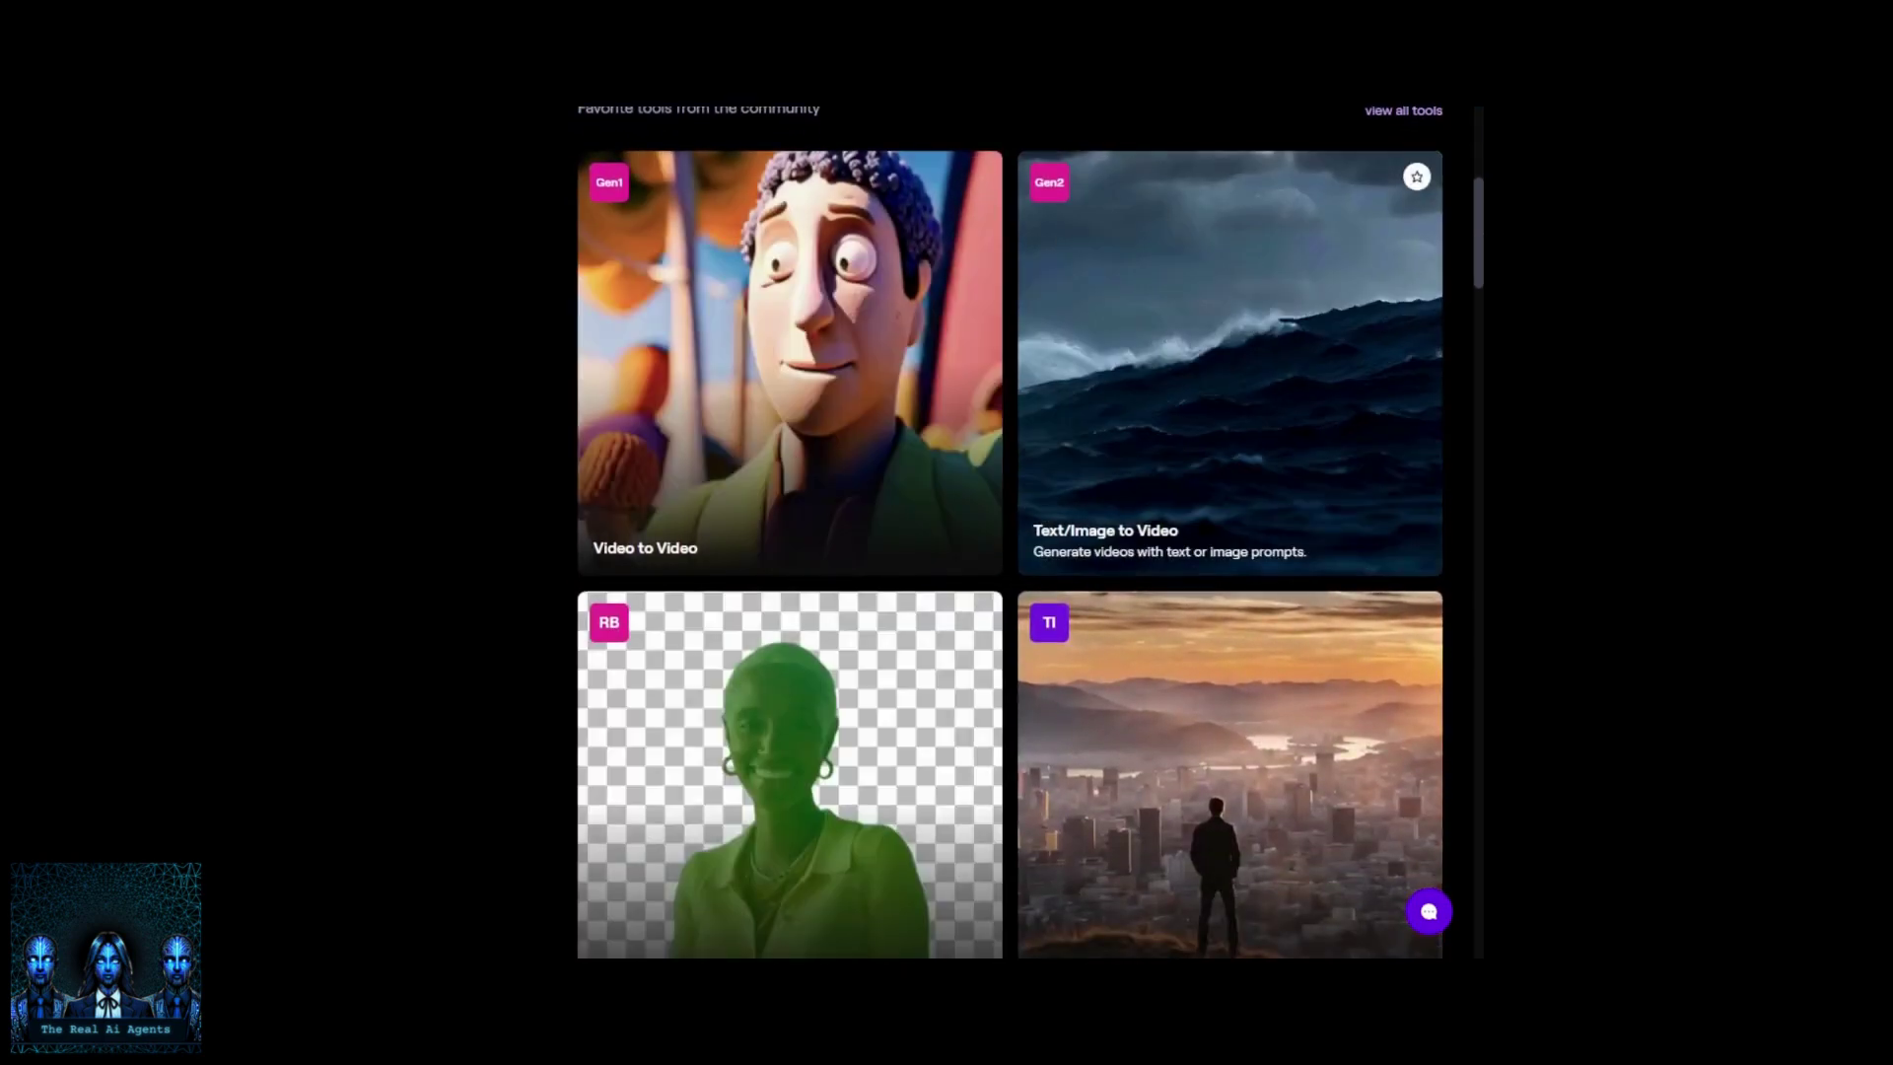
scroll(1229, 395, "down", 3)
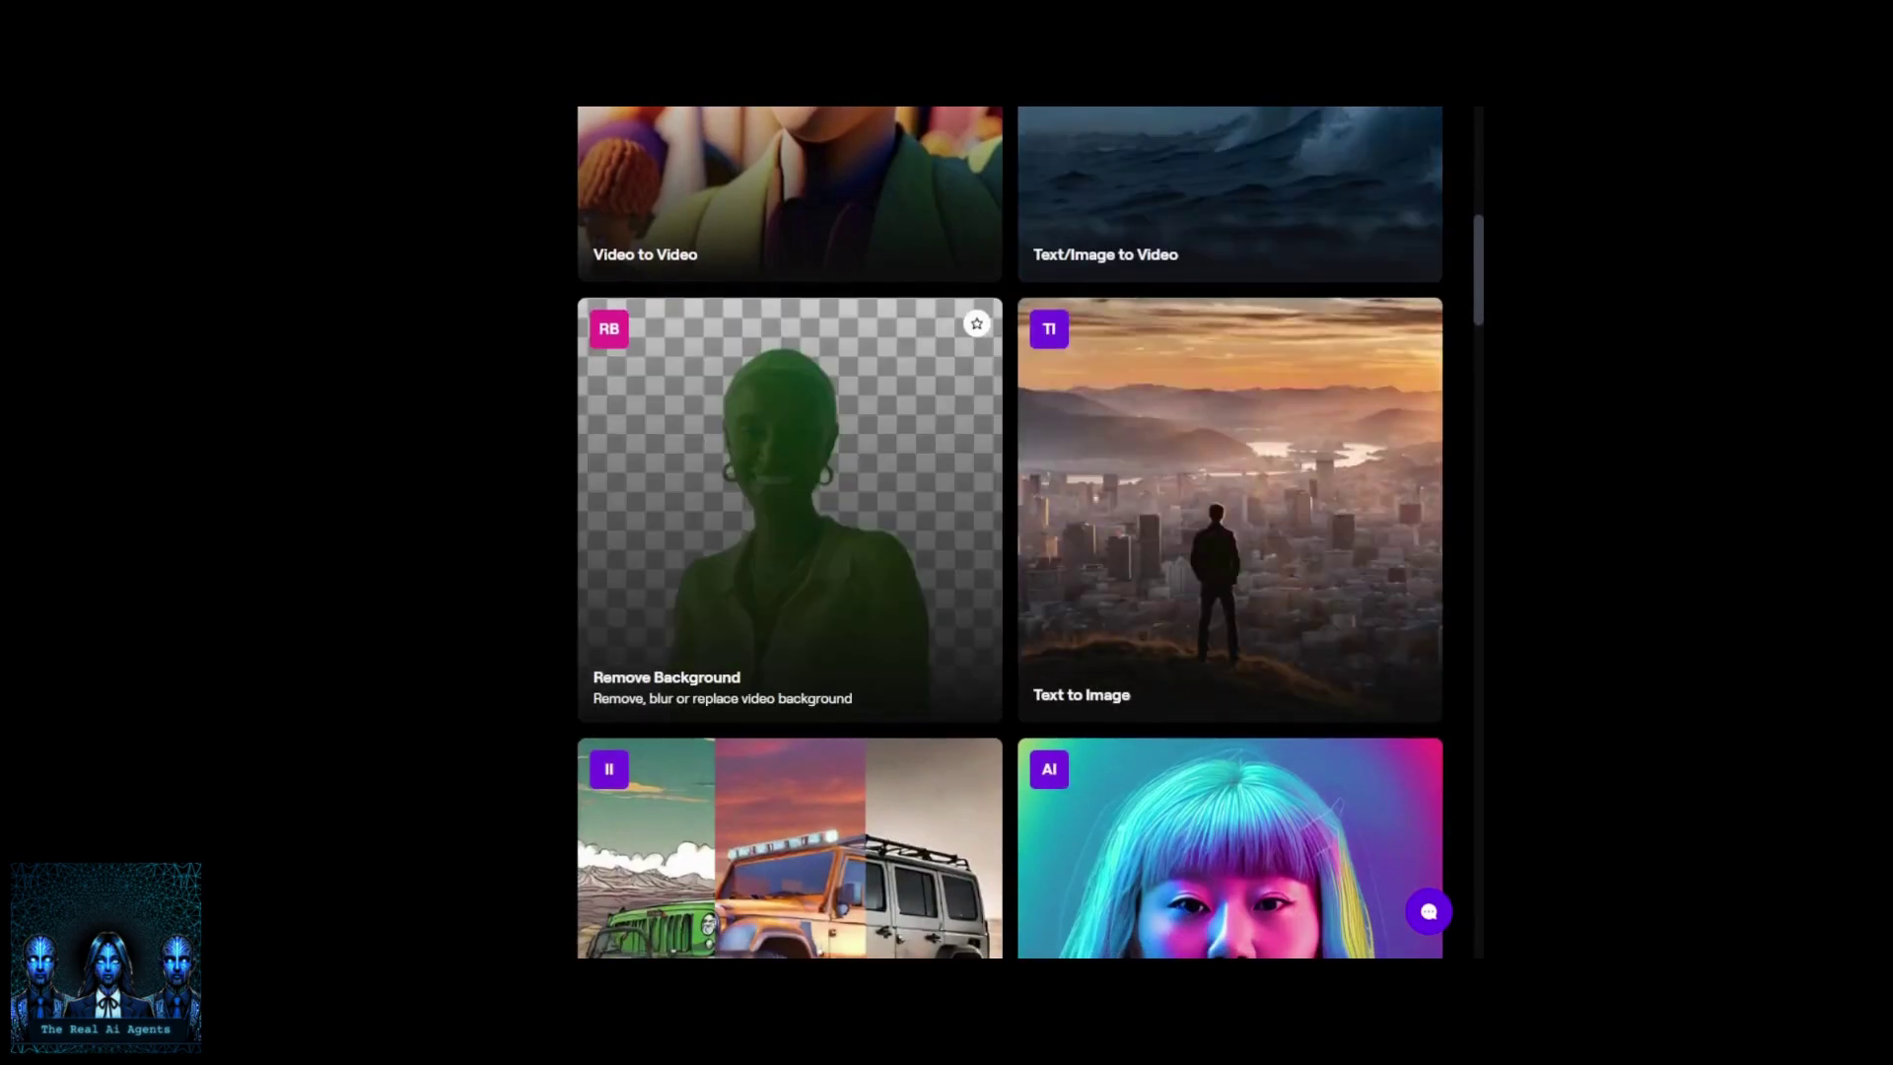
scroll(1230, 394, "down", 2)
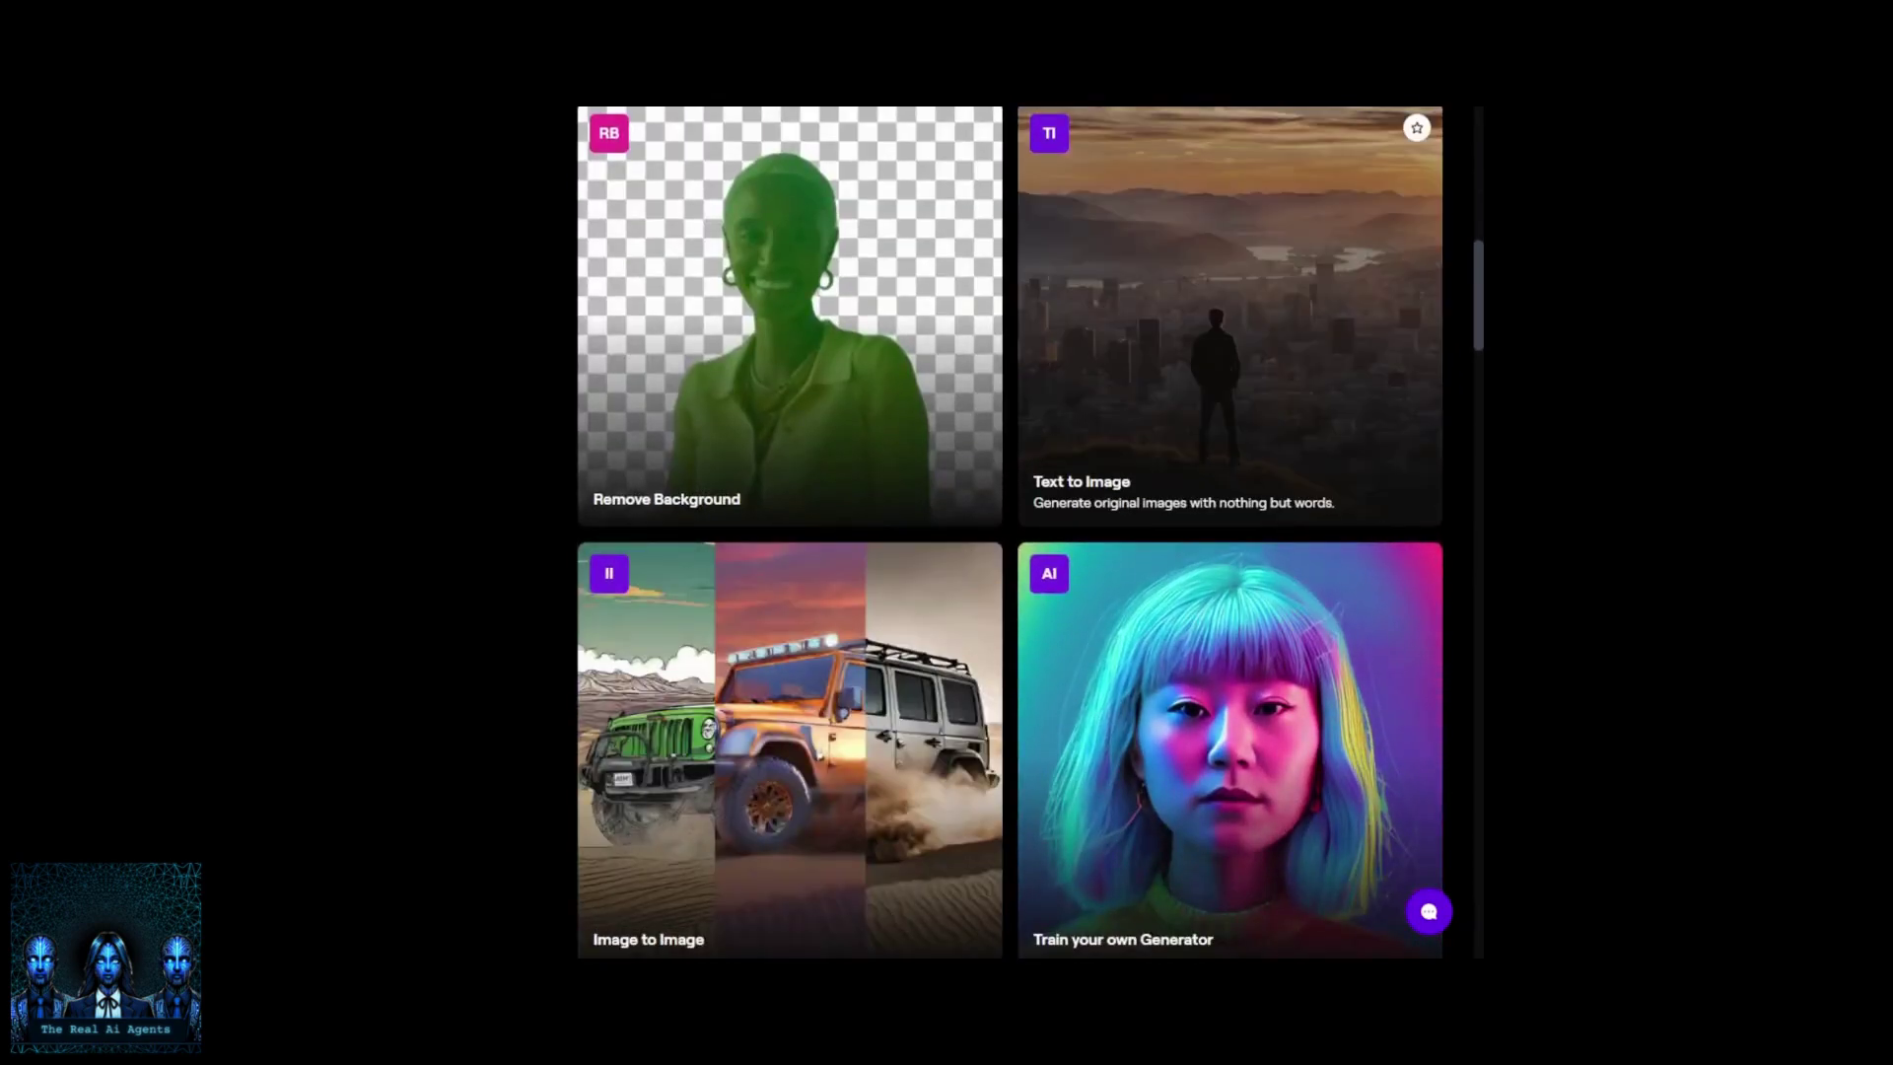
scroll(1229, 443, "down", 3)
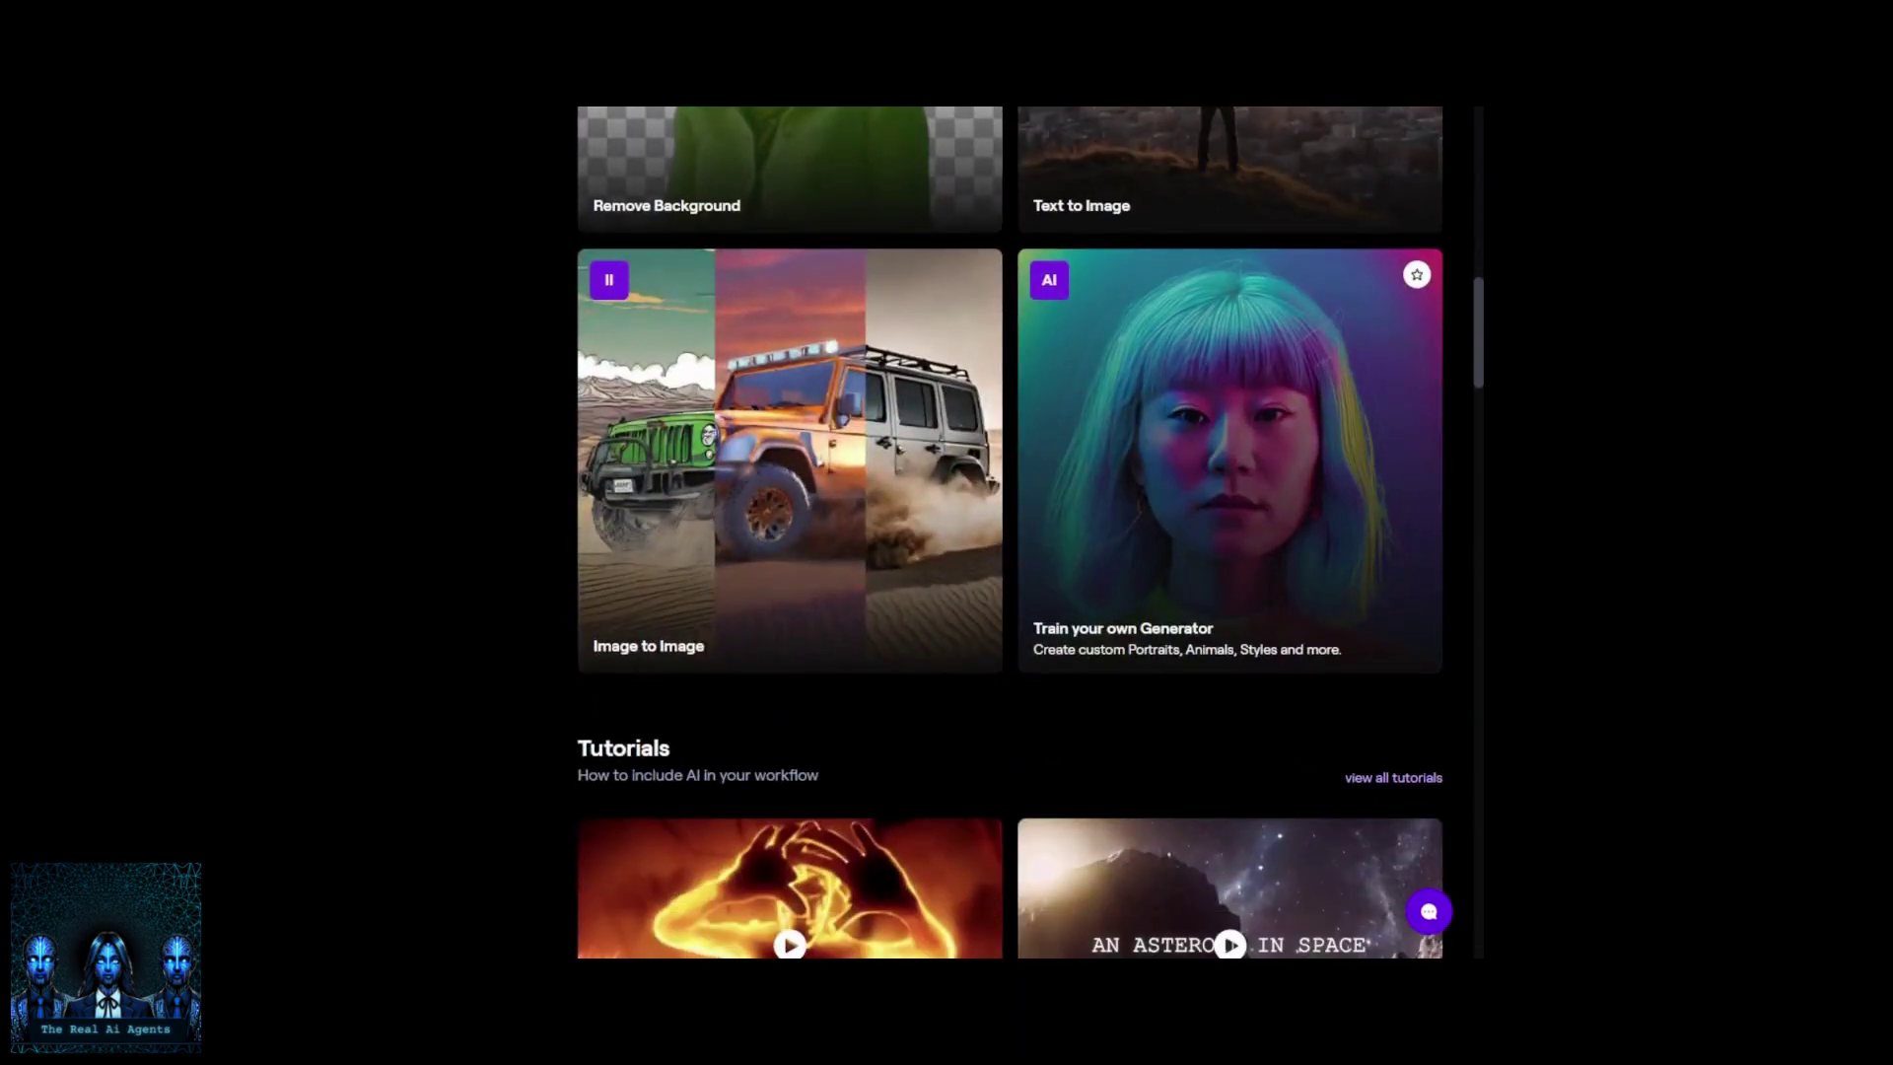
scroll(789, 444, "down", 1)
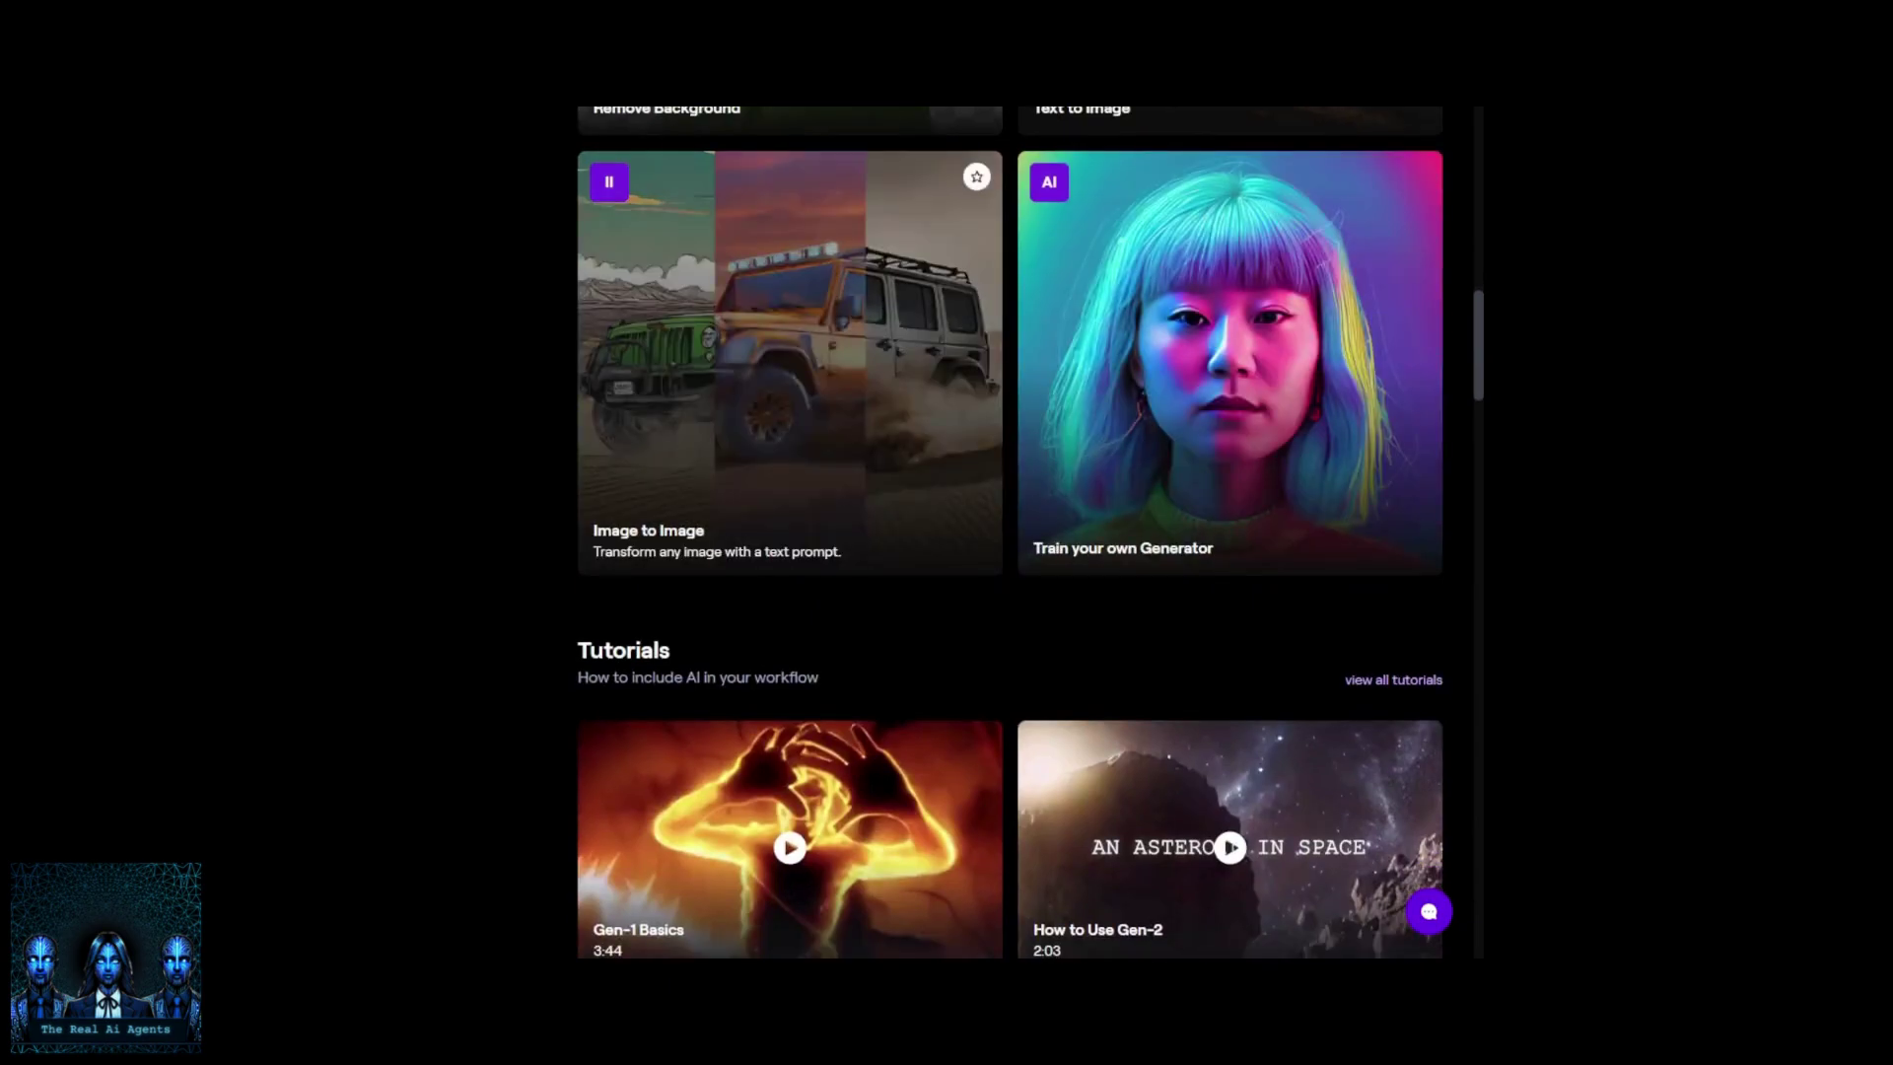
scroll(1030, 532, "down", 3)
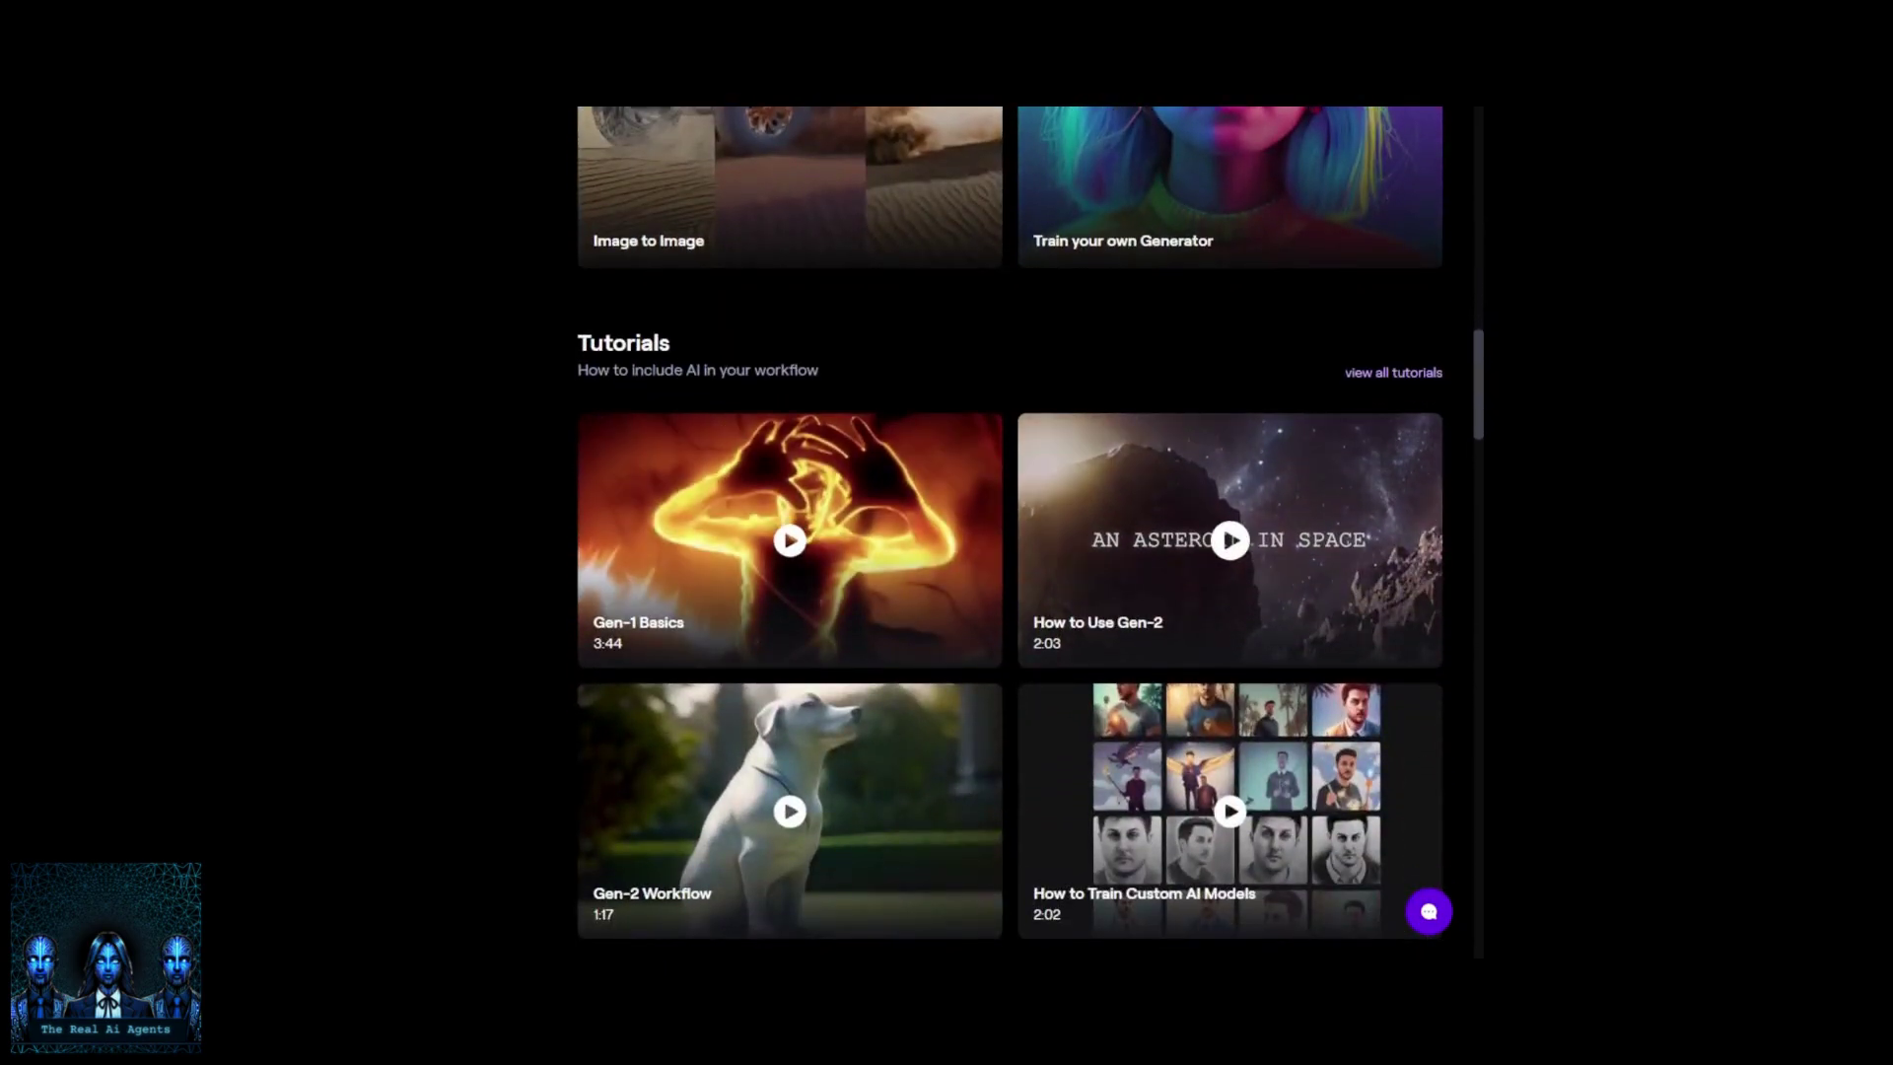
scroll(1009, 532, "down", 3)
scroll(1010, 533, "down", 4)
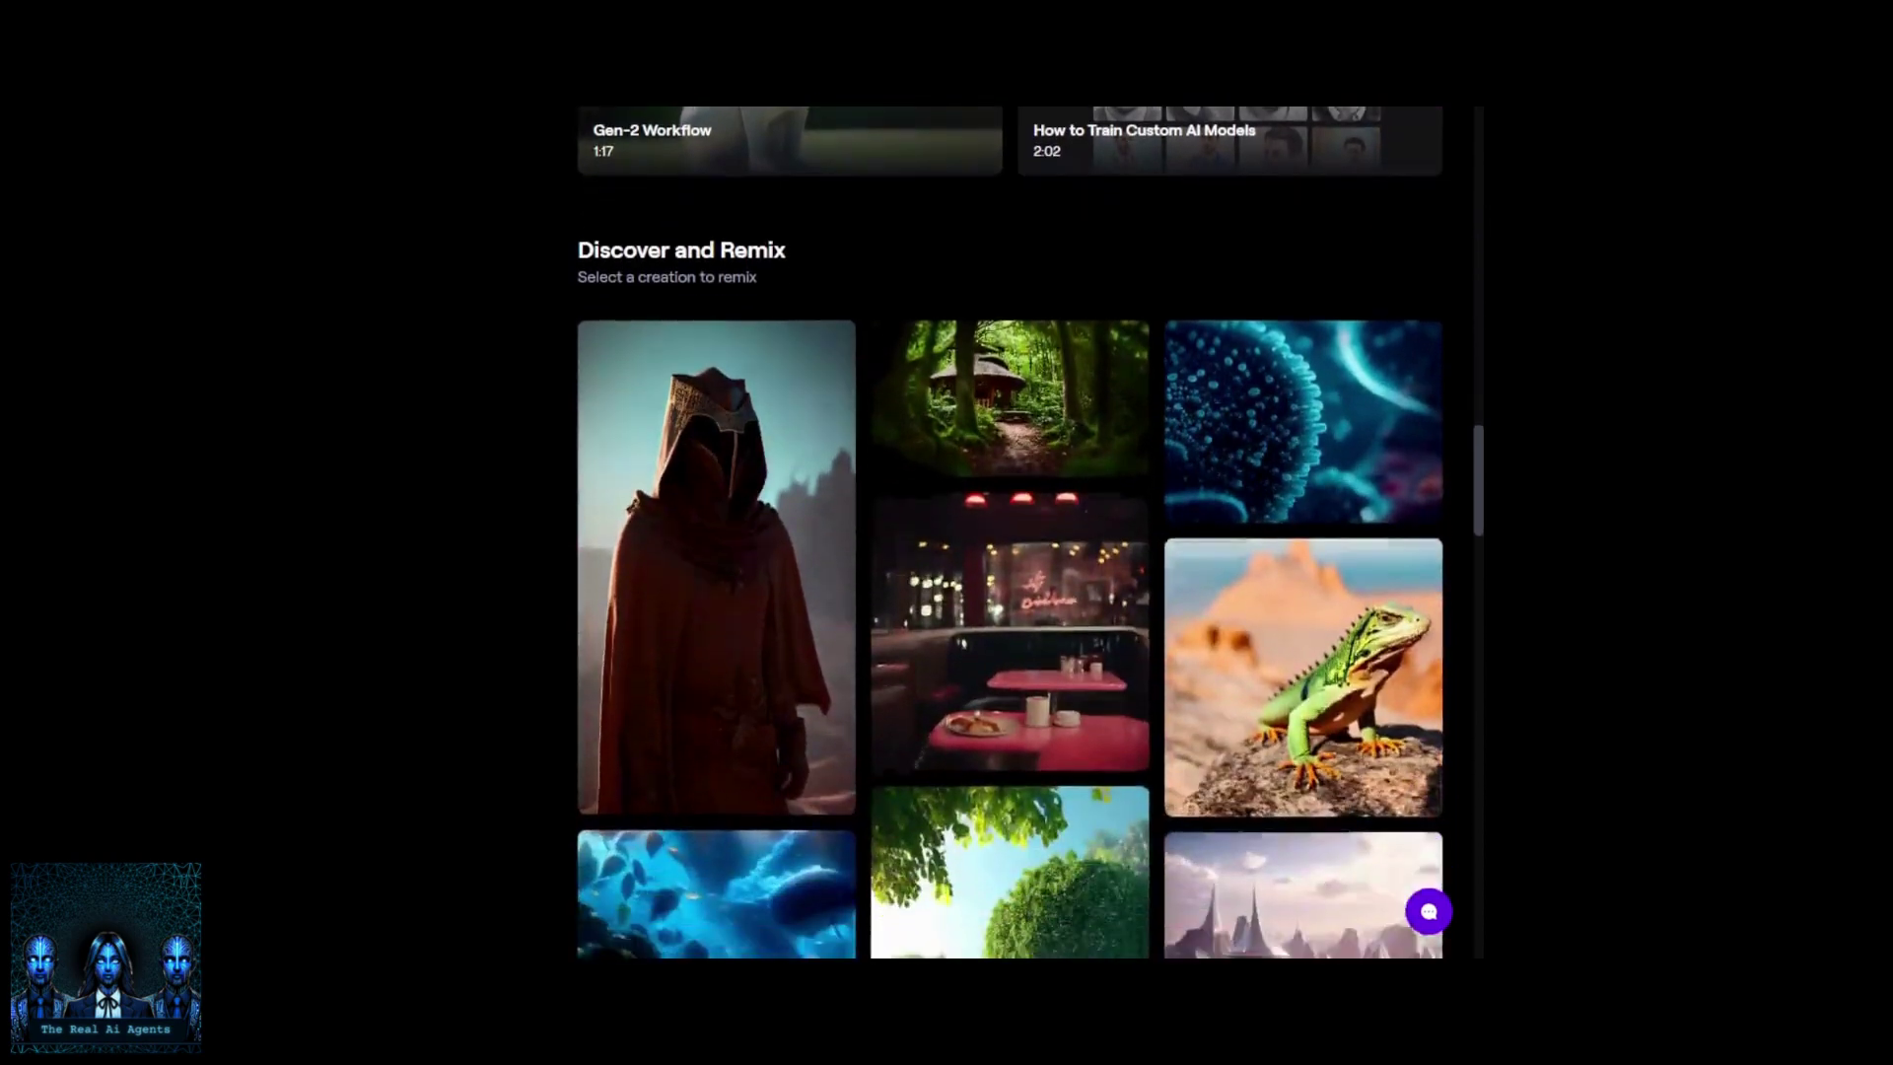
scroll(1010, 533, "down", 8)
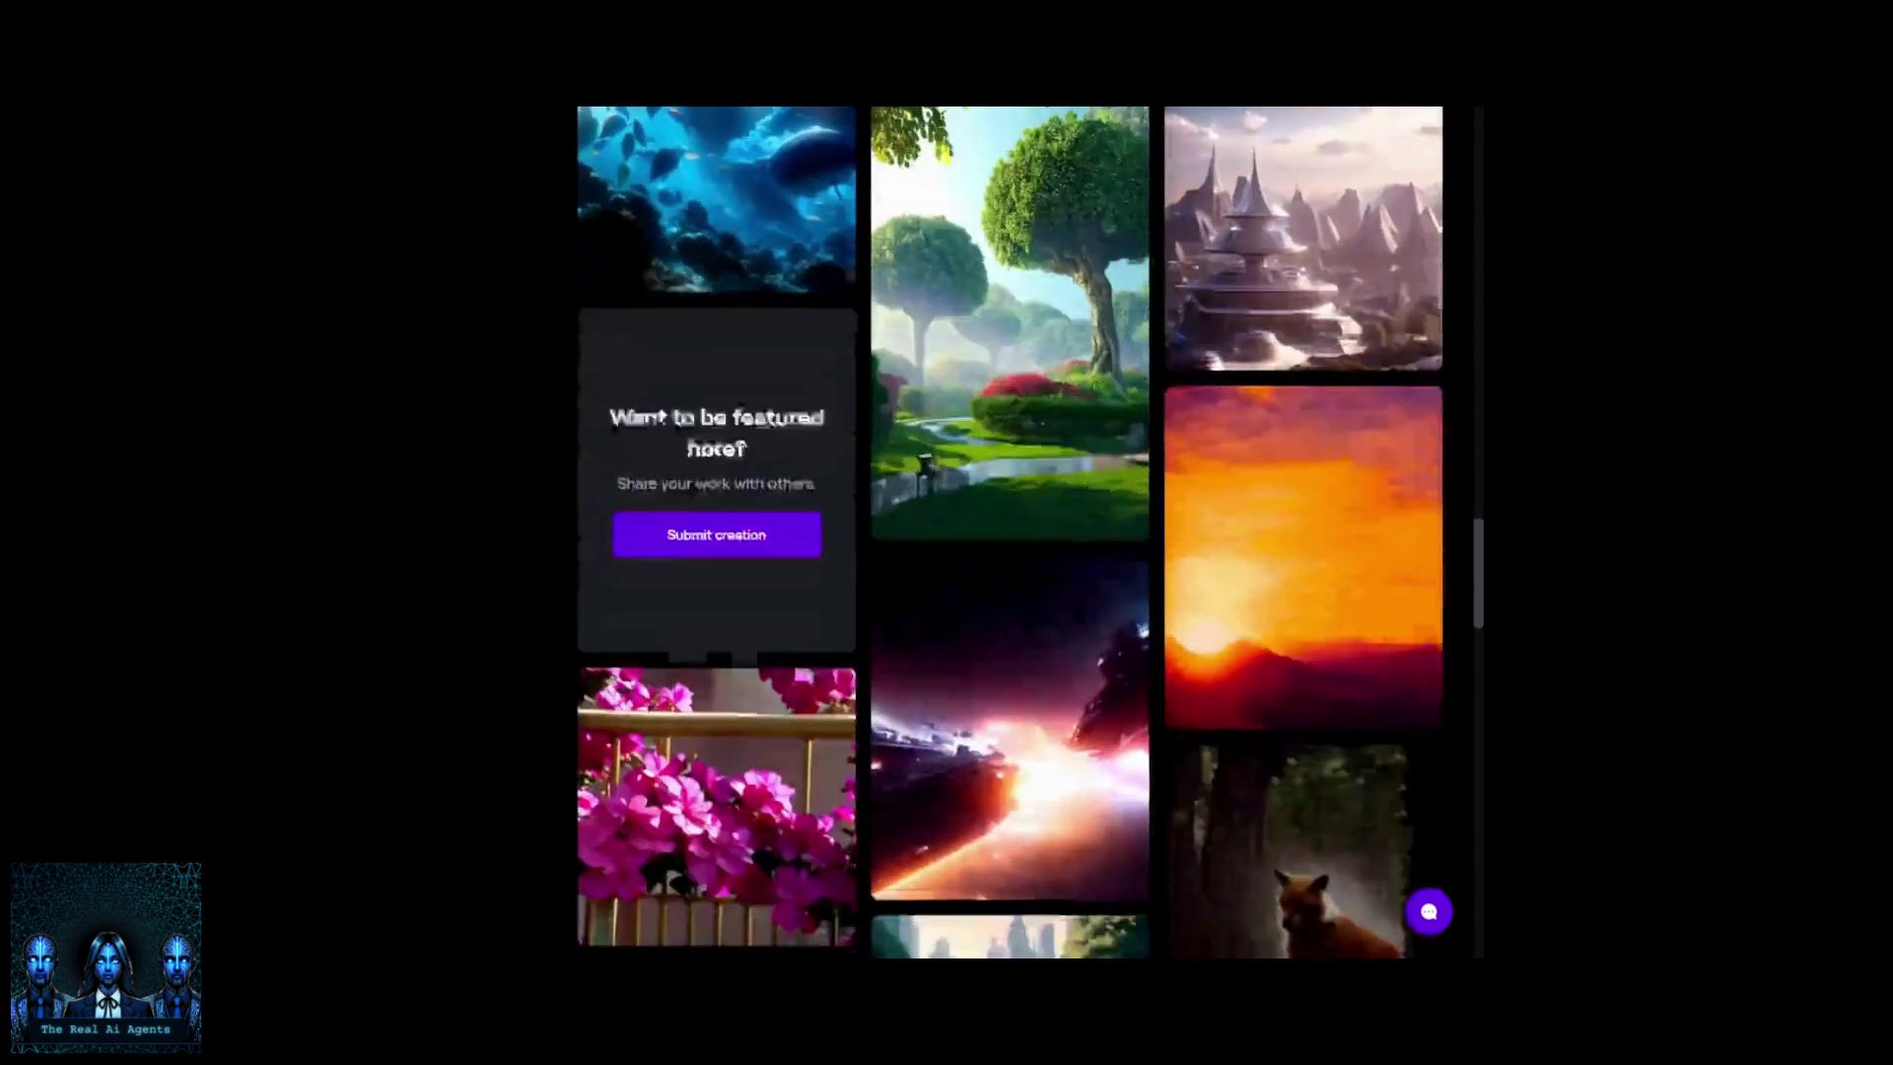
scroll(1010, 532, "down", 8)
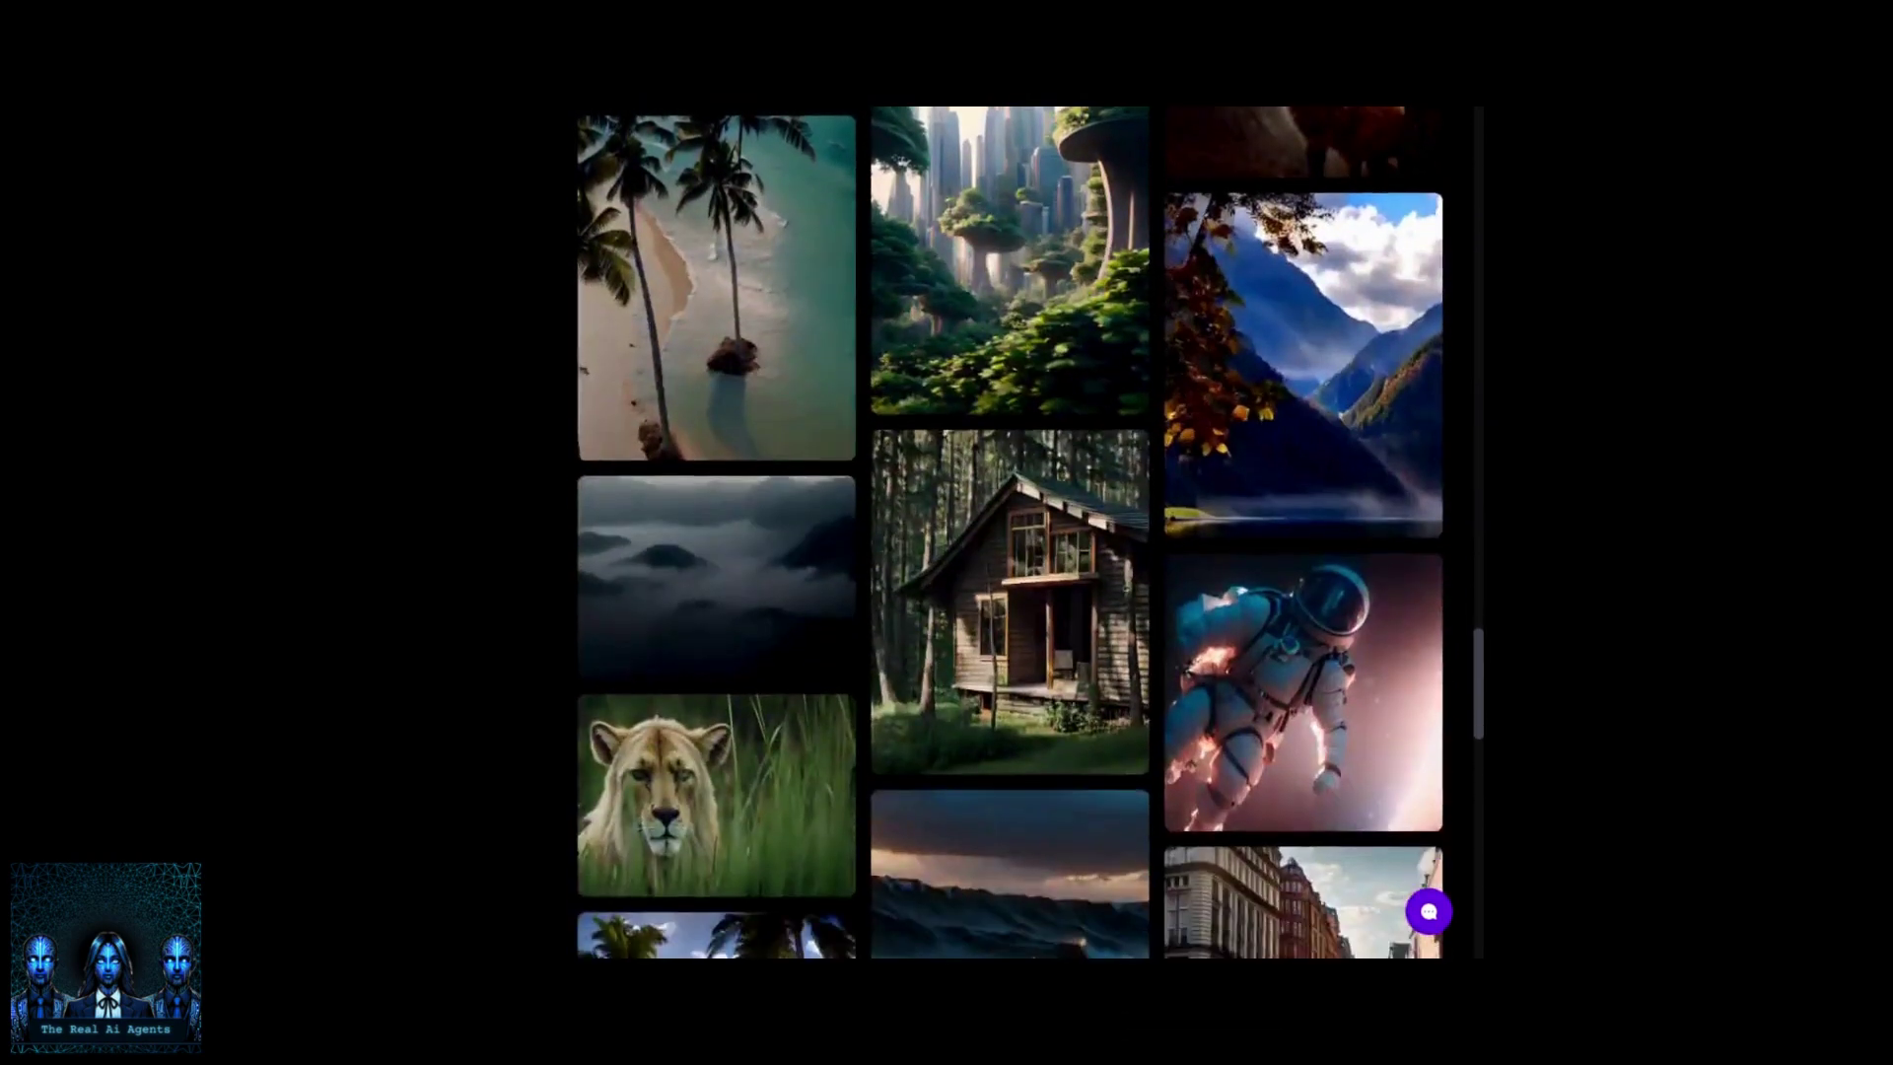